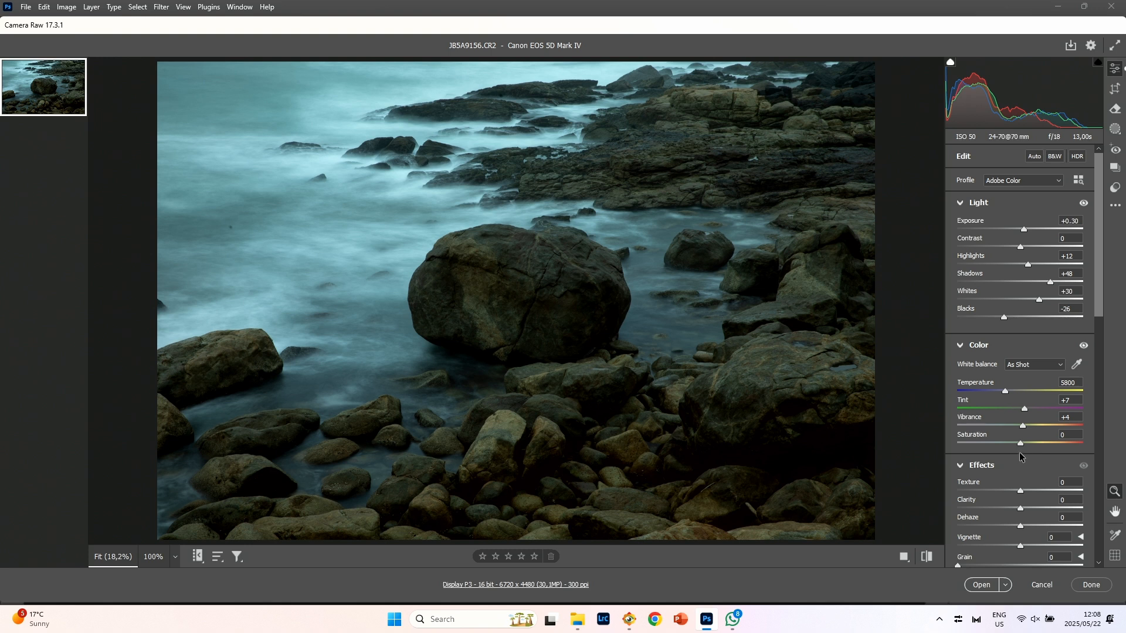
# Step: Try the photo in monochrome with Saturation at -100, and reset Saturation to 0
pyautogui.moveTo(1021, 444); pyautogui.dragTo(949, 439)
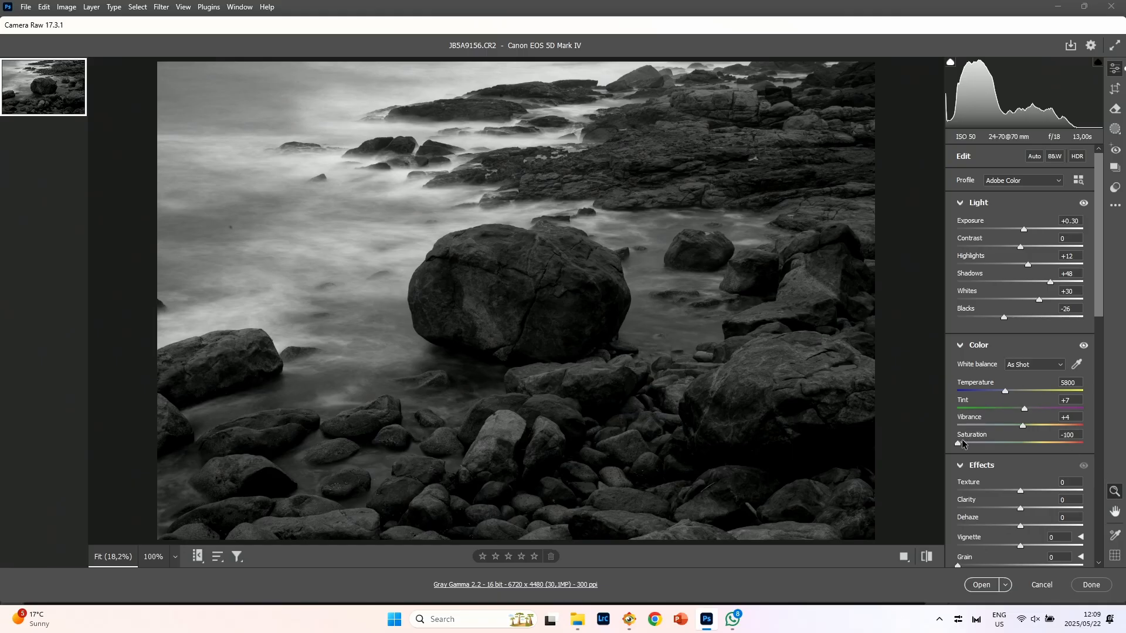
pyautogui.doubleClick(958, 443)
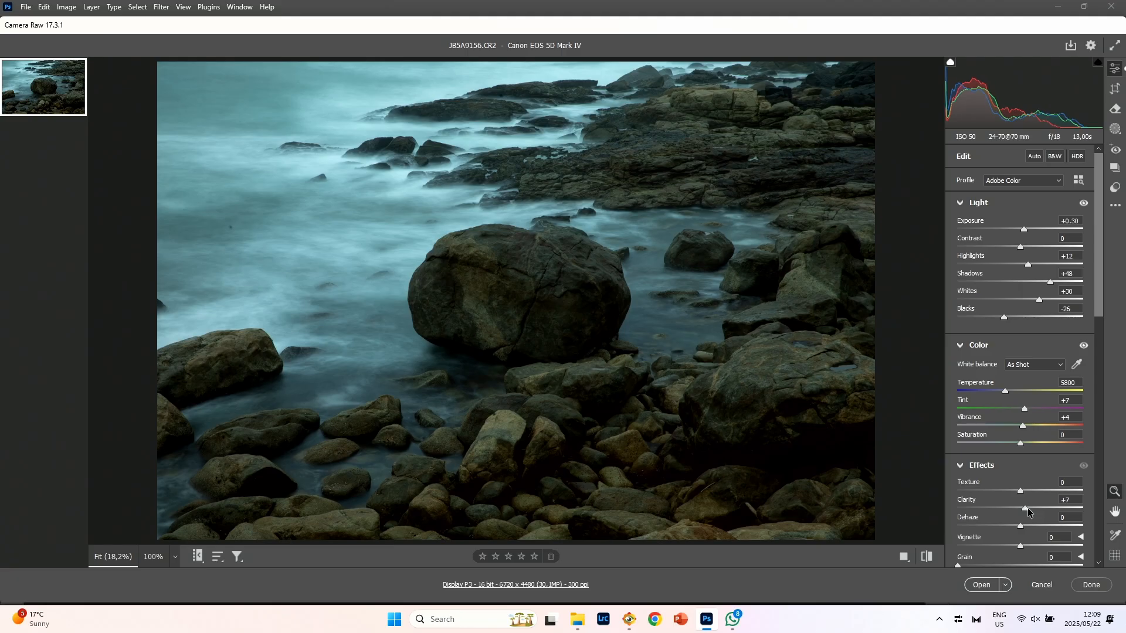
# Step: Set Clarity to +45 and Dehaze to +6 for the seascape photo
pyautogui.moveTo(1027, 507); pyautogui.dragTo(1071, 516)
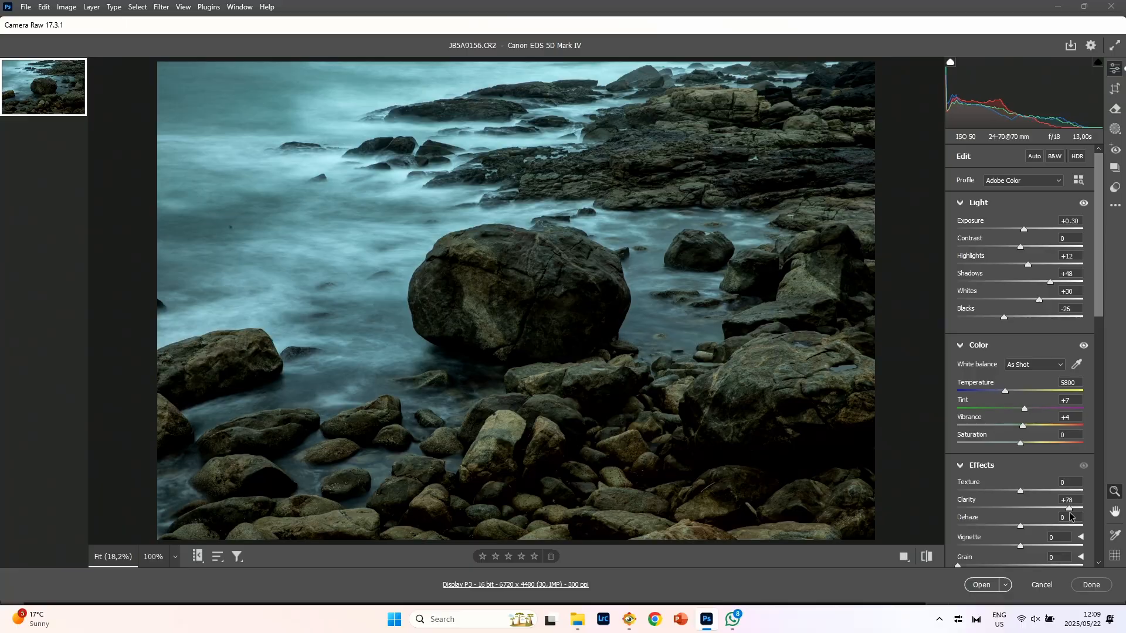
pyautogui.moveTo(1071, 516); pyautogui.dragTo(1092, 508)
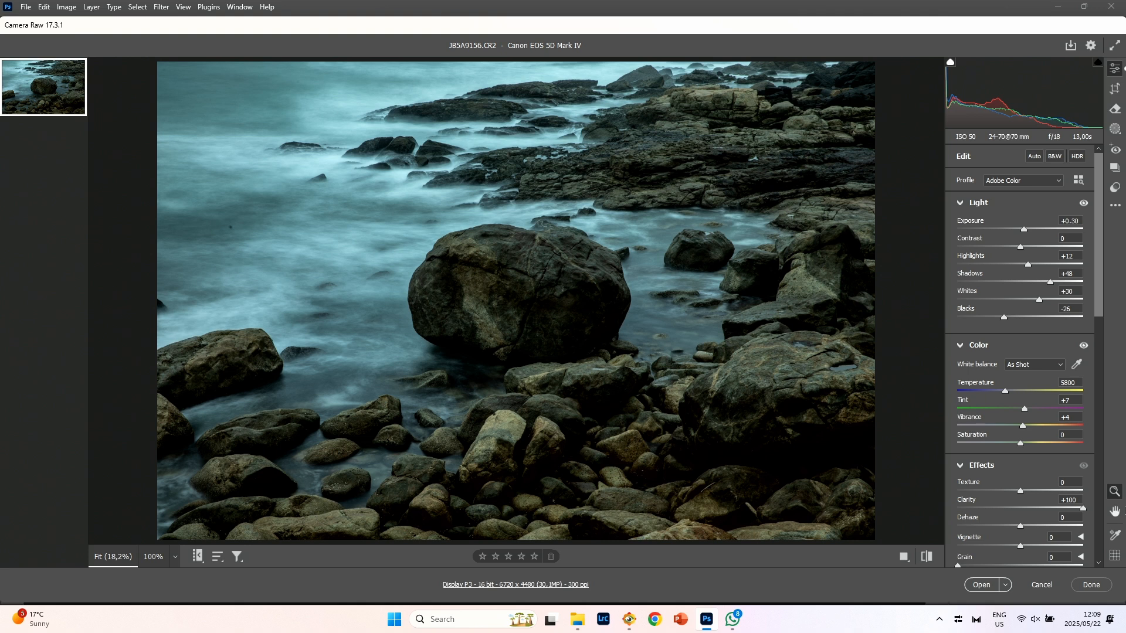
pyautogui.moveTo(1083, 508)
pyautogui.mouseDown()
pyautogui.moveTo(1050, 509)
pyautogui.moveTo(1062, 516)
pyautogui.mouseUp()
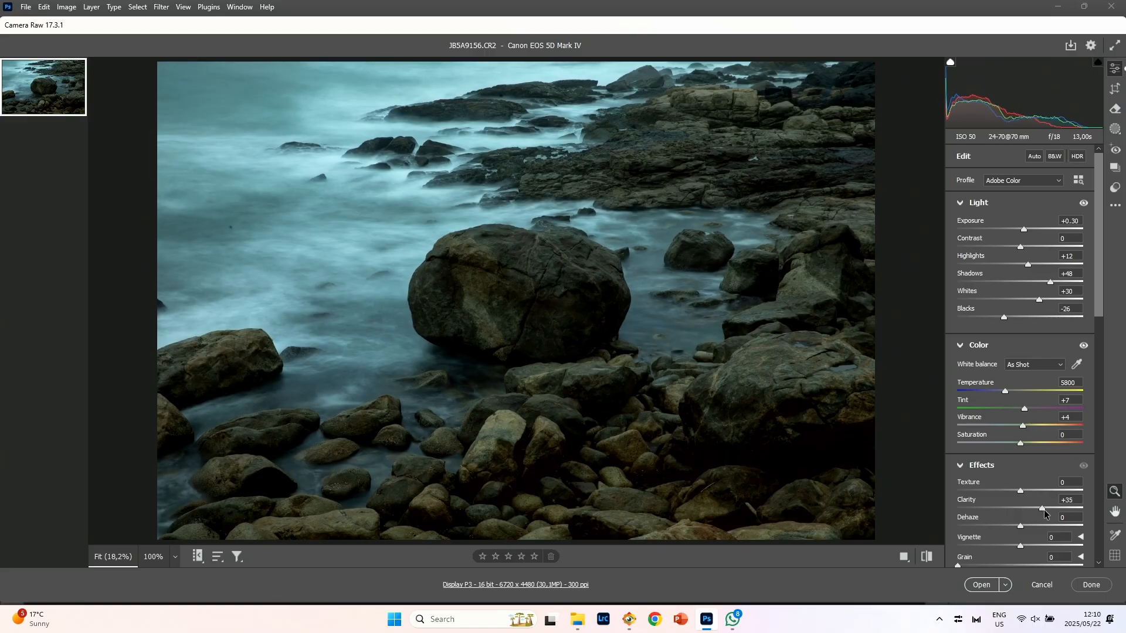
pyautogui.moveTo(1044, 514); pyautogui.dragTo(1049, 513)
pyautogui.moveTo(1020, 530)
pyautogui.mouseDown()
pyautogui.moveTo(1045, 528)
pyautogui.moveTo(1004, 518)
pyautogui.moveTo(1024, 517)
pyautogui.mouseUp()
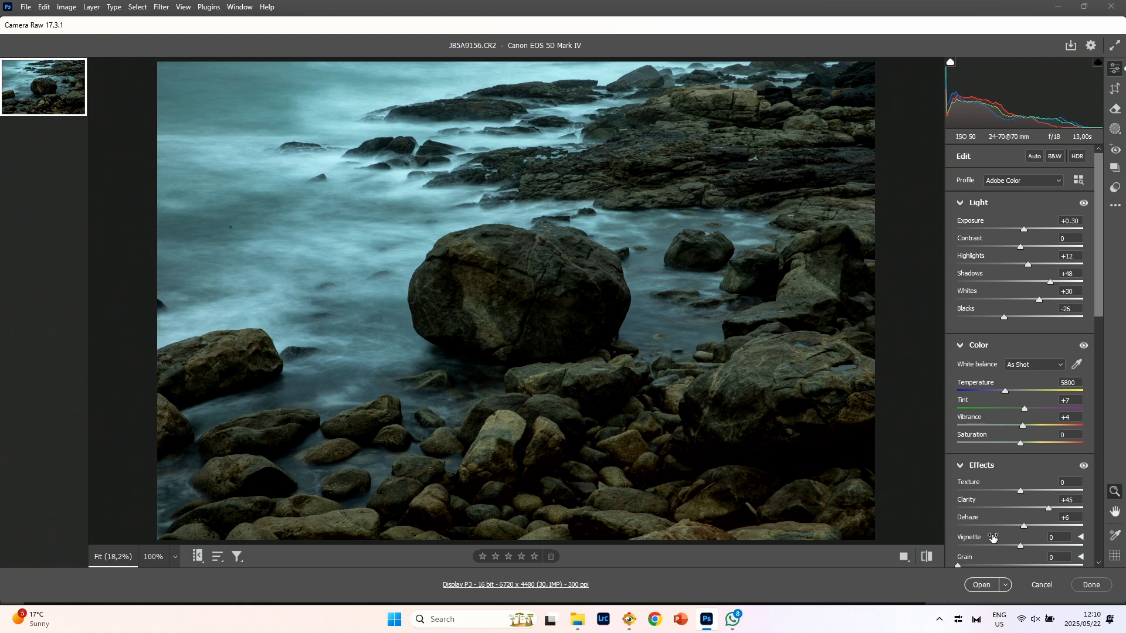
# Step: Examine the large boulder, shoreline stones and dark shadow areas at 100% for noise beside the Manual Noise Reduction settings
pyautogui.scroll(-3, 1005, 529)
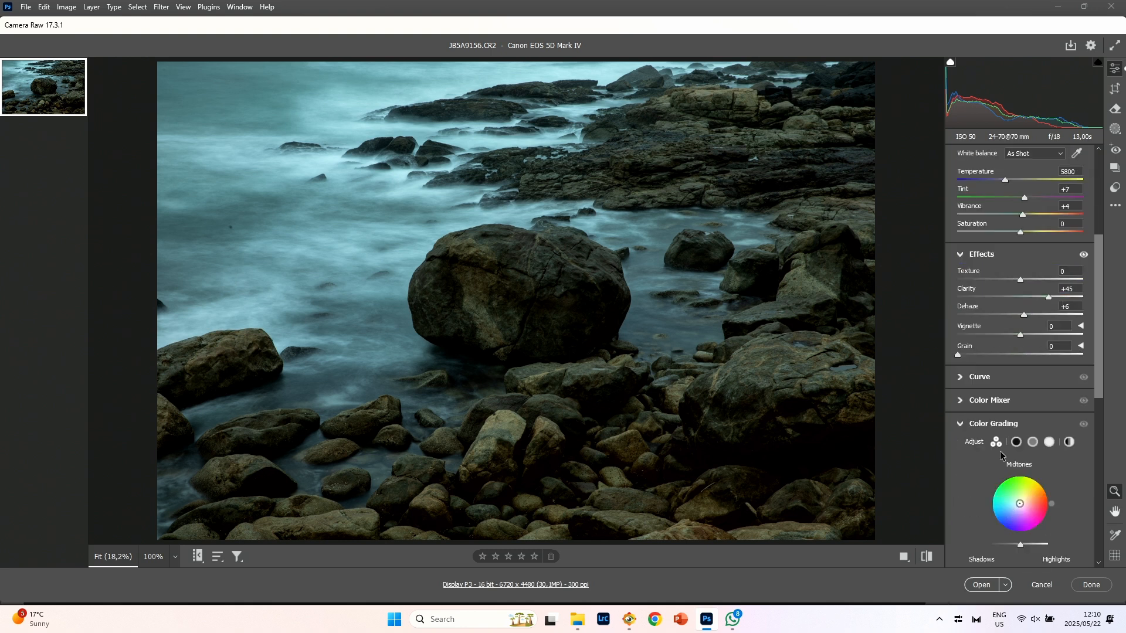
pyautogui.scroll(-4, 1000, 452)
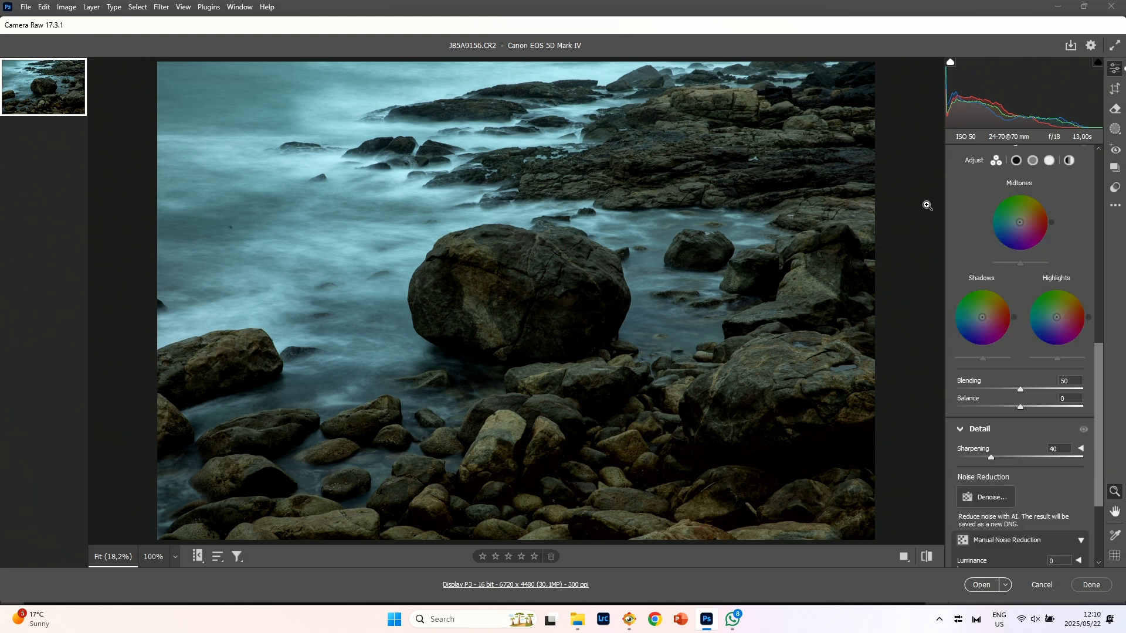
pyautogui.scroll(1, 1007, 327)
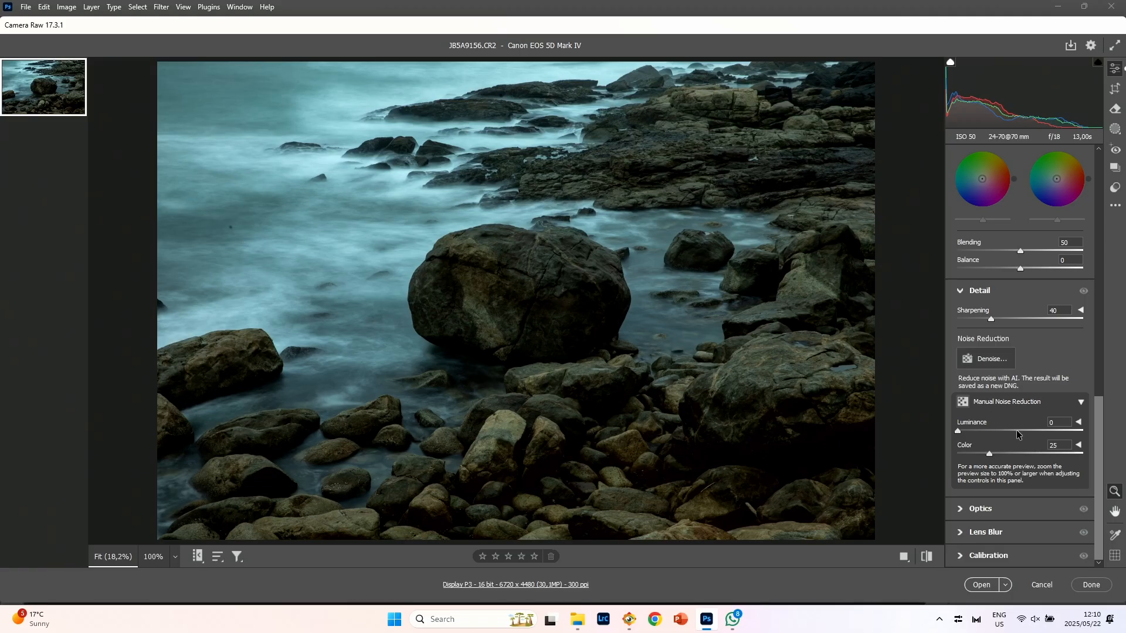
pyautogui.click(471, 260)
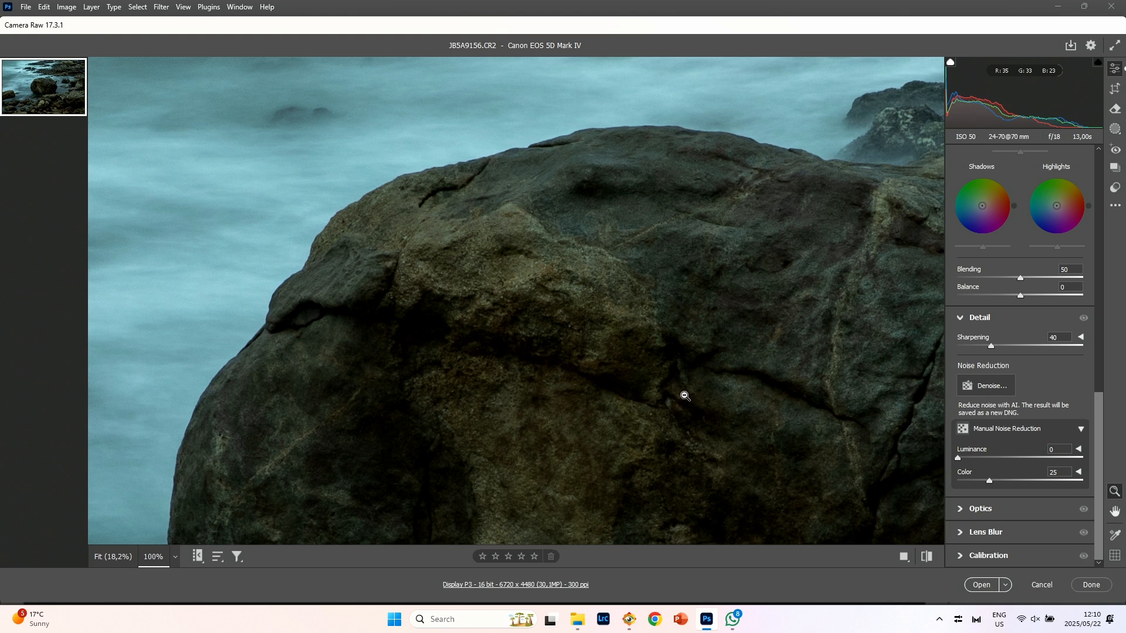
pyautogui.press('space')
pyautogui.moveTo(684, 390); pyautogui.dragTo(403, 204)
pyautogui.moveTo(727, 334); pyautogui.dragTo(291, 227)
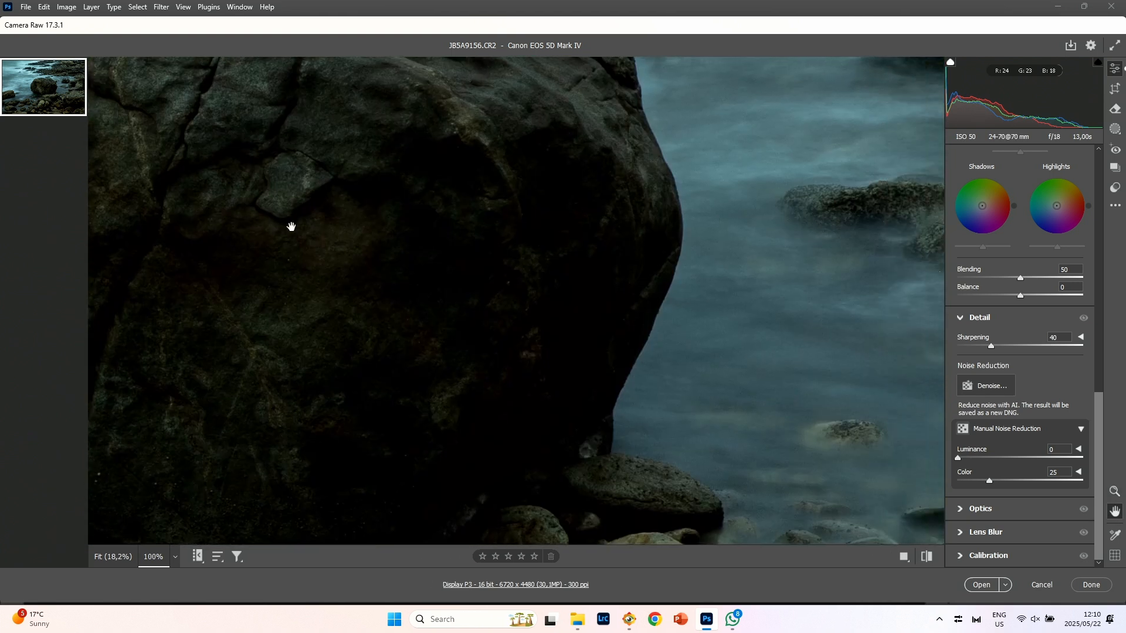
pyautogui.moveTo(619, 333); pyautogui.dragTo(809, 163)
pyautogui.moveTo(504, 317); pyautogui.dragTo(771, 248)
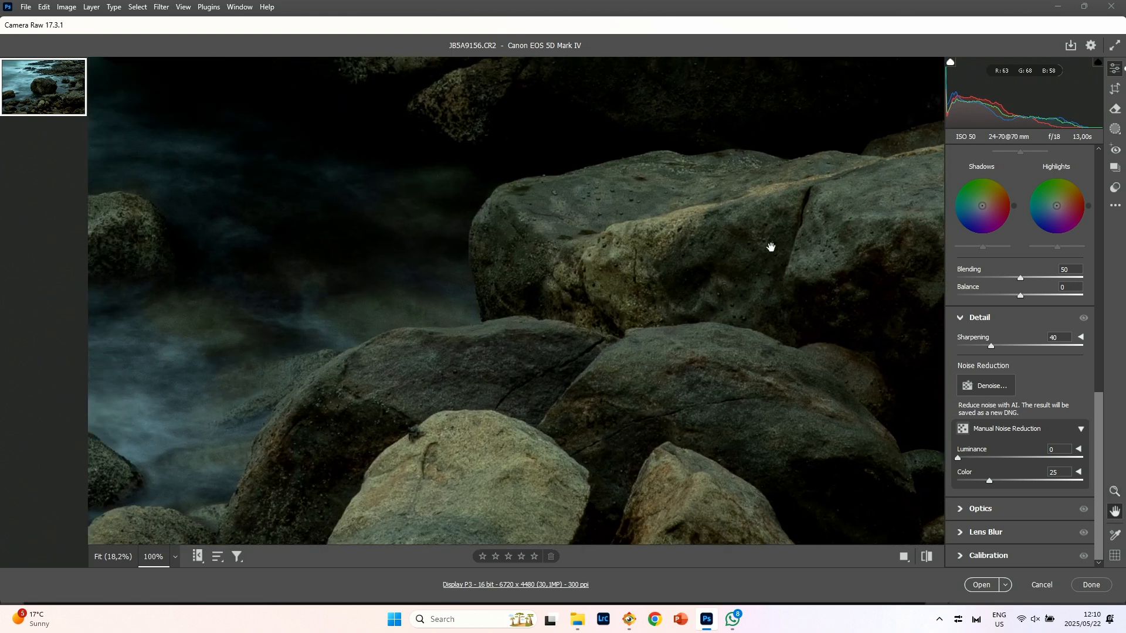
pyautogui.moveTo(378, 336); pyautogui.dragTo(774, 188)
pyautogui.moveTo(542, 290); pyautogui.dragTo(794, 179)
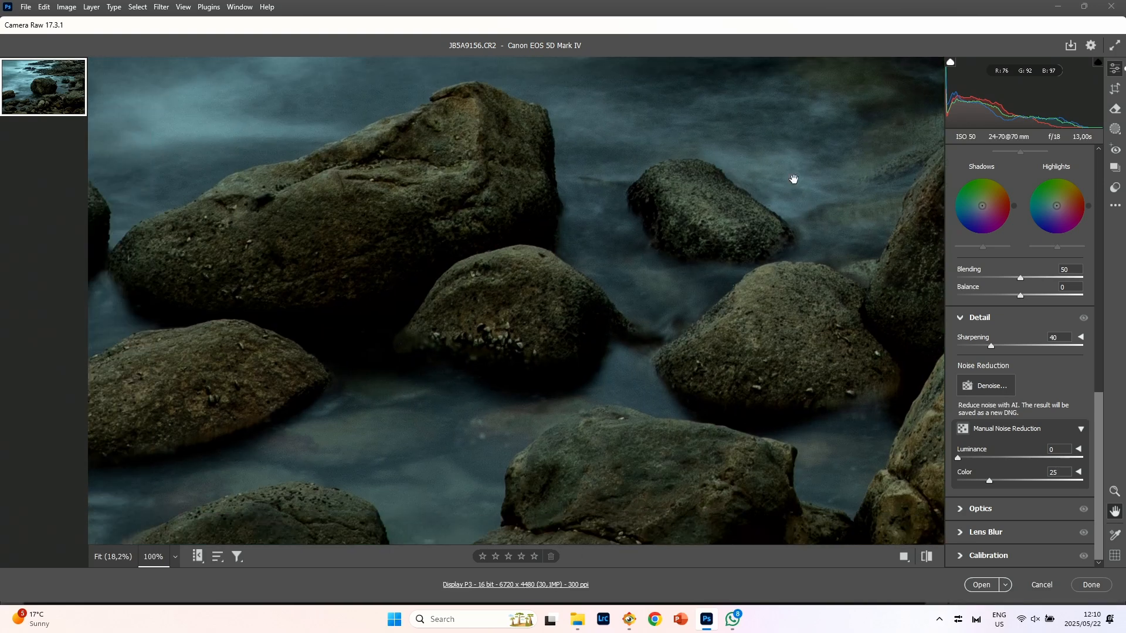
pyautogui.moveTo(698, 289); pyautogui.dragTo(329, 121)
pyautogui.moveTo(634, 358); pyautogui.dragTo(273, 244)
pyautogui.moveTo(567, 292); pyautogui.dragTo(110, 181)
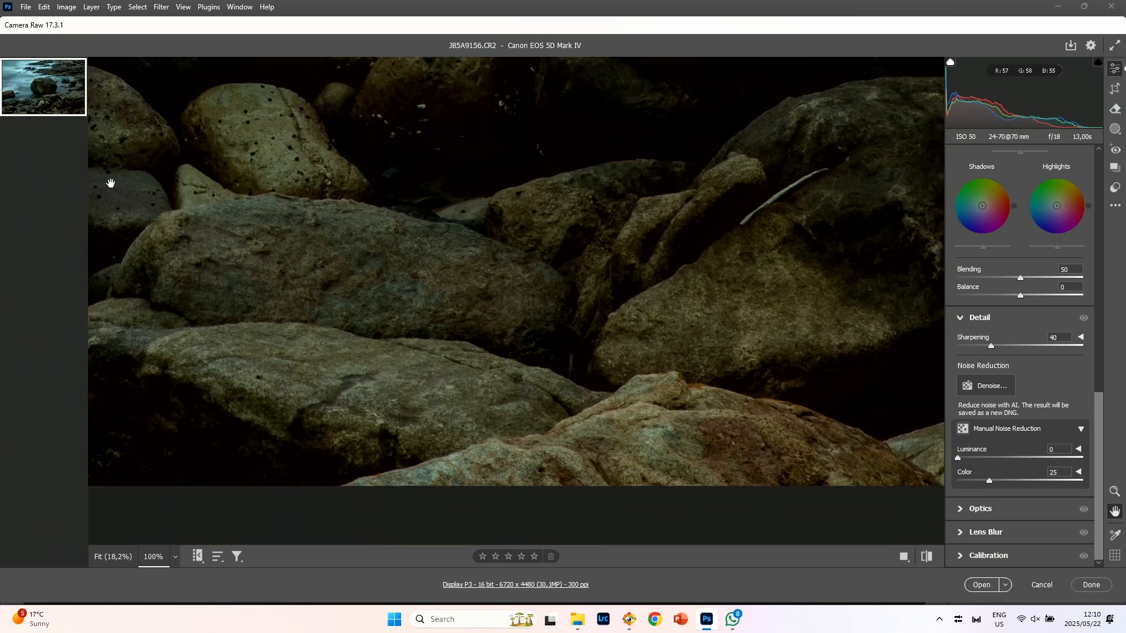
pyautogui.moveTo(391, 251); pyautogui.dragTo(71, 191)
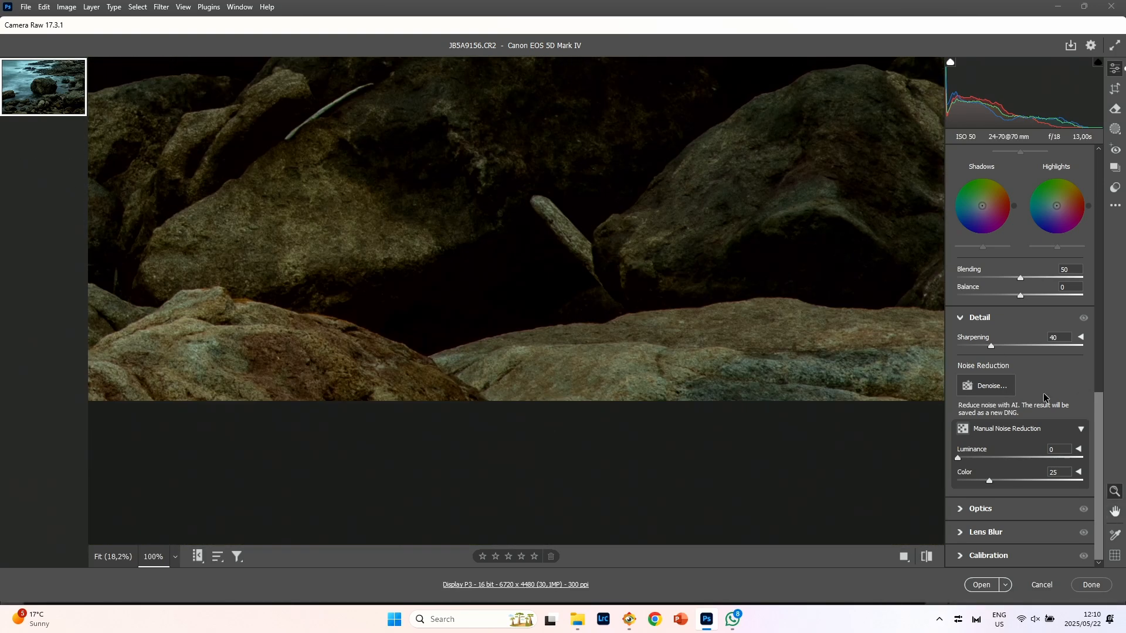
pyautogui.click(1016, 458)
pyautogui.press('space')
pyautogui.moveTo(279, 200); pyautogui.dragTo(878, 493)
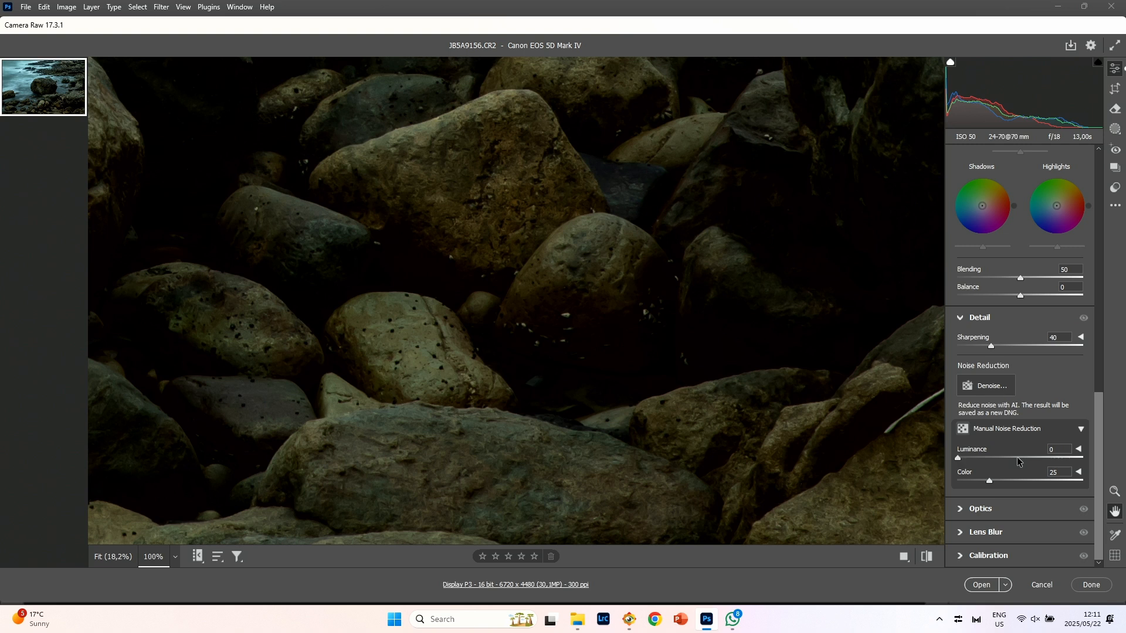
pyautogui.click(529, 313)
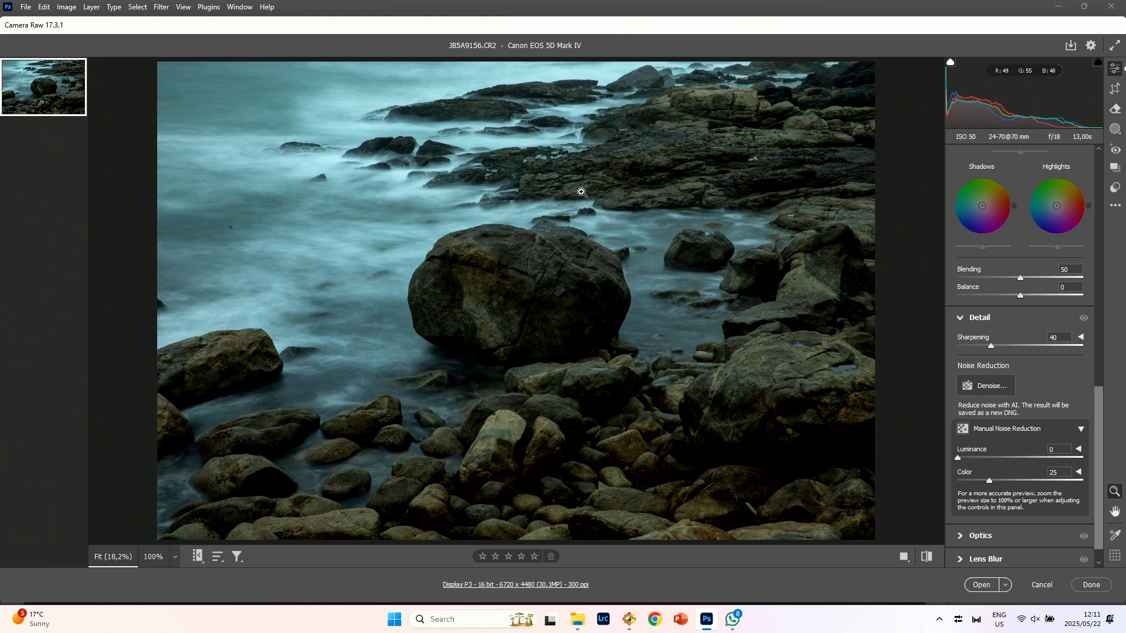
# Step: Open the adjusted raw photo as a normal image in Photoshop and duplicate the Background layer
pyautogui.click(982, 595)
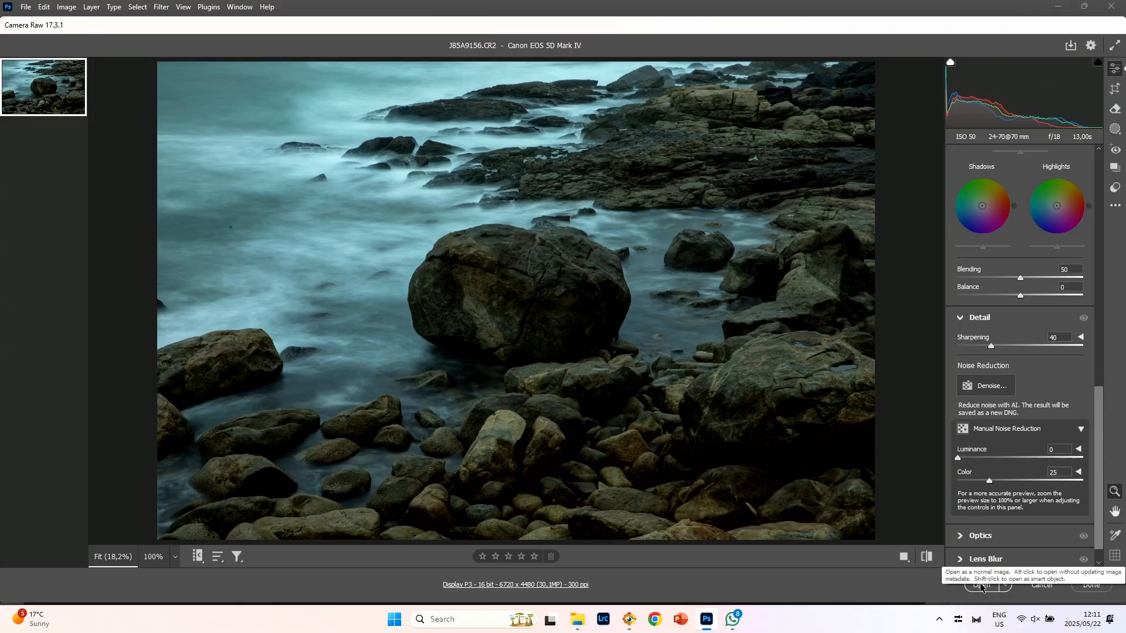
pyautogui.click(982, 585)
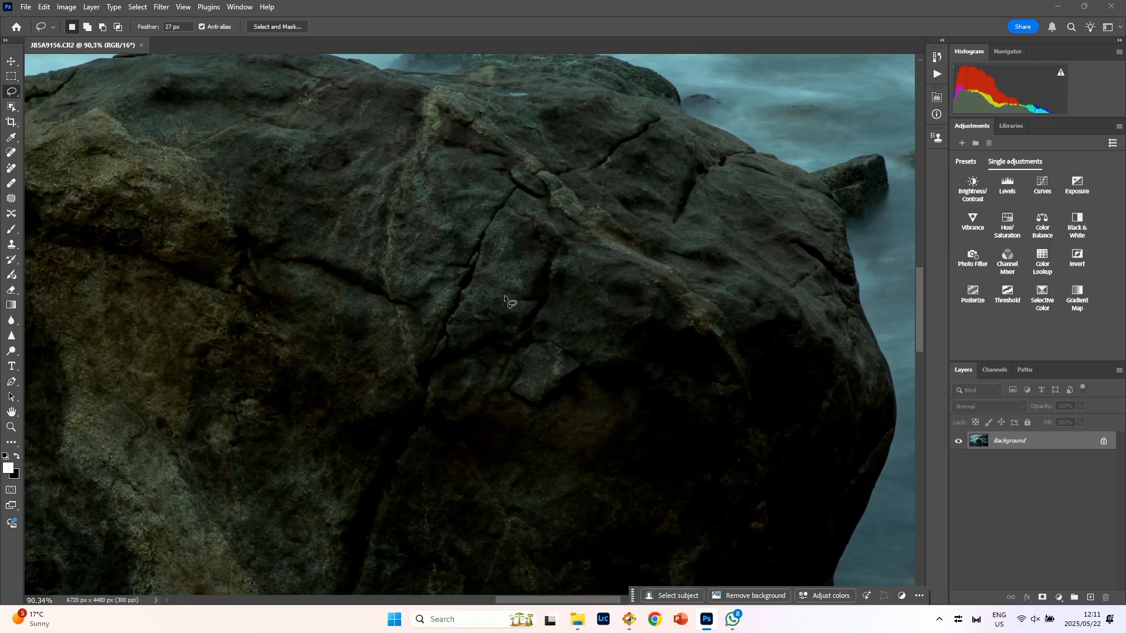
pyautogui.scroll(-10, 505, 296)
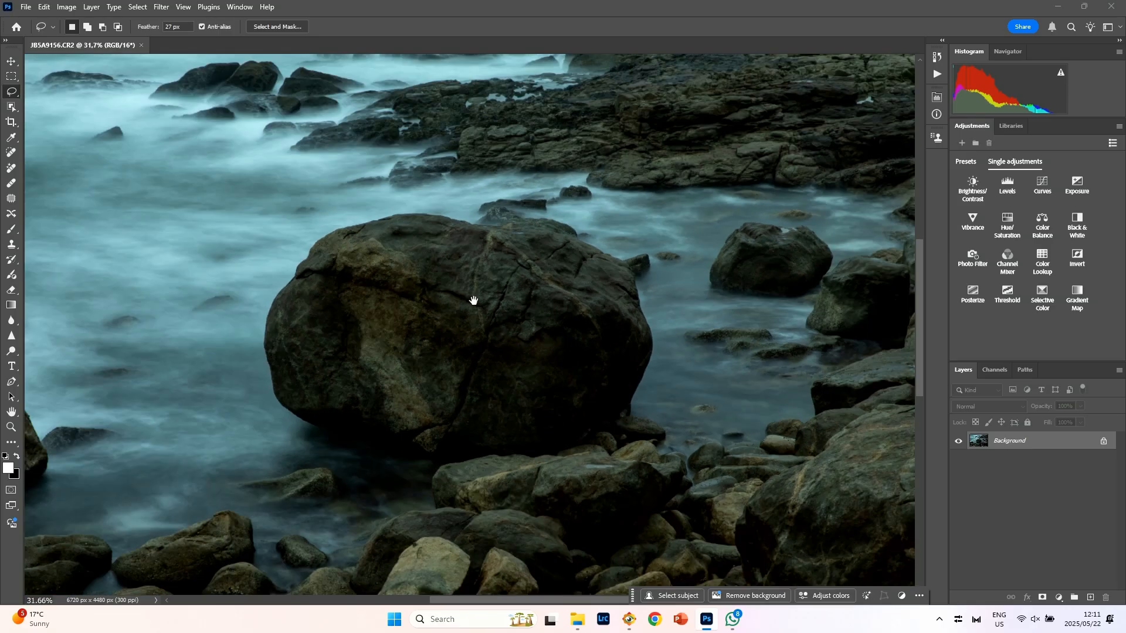
pyautogui.moveTo(453, 263); pyautogui.dragTo(896, 498)
pyautogui.moveTo(563, 351); pyautogui.dragTo(500, 315)
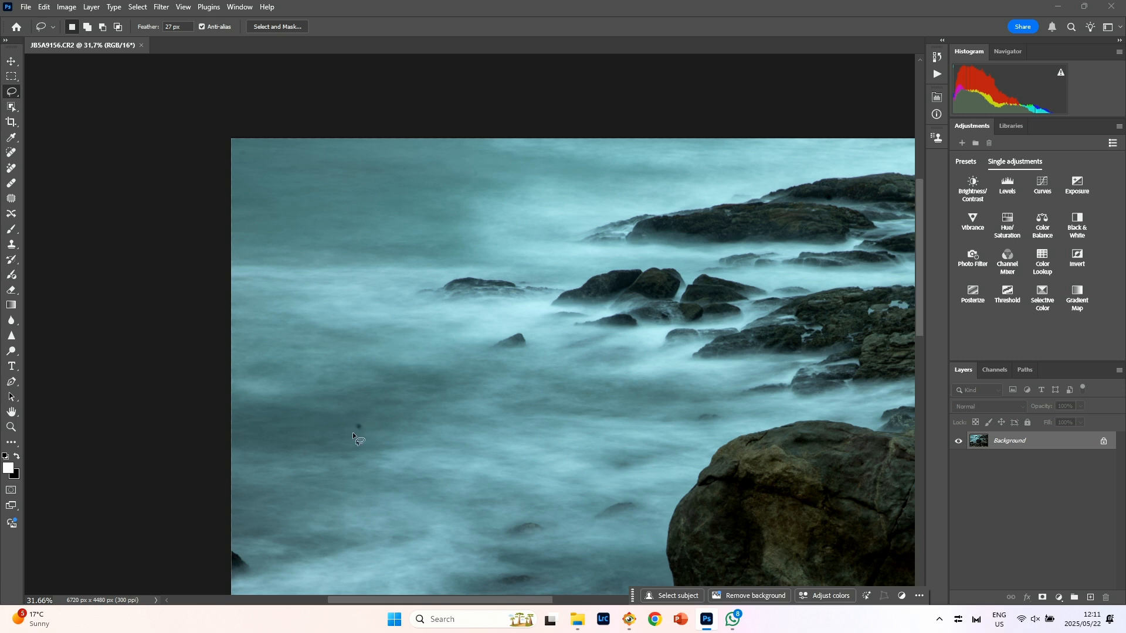
pyautogui.hotkey('ctrl', 'j')
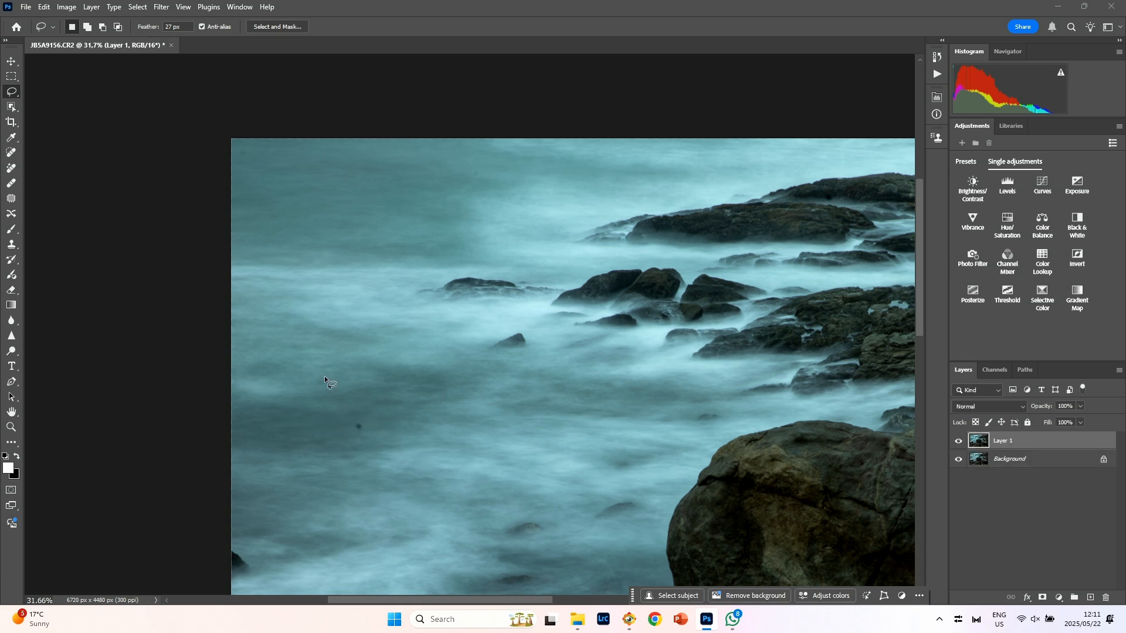
# Step: Remove the dark spot in the open water on Layer 1 using the Spot Healing Brush at 80 px
pyautogui.press('j')
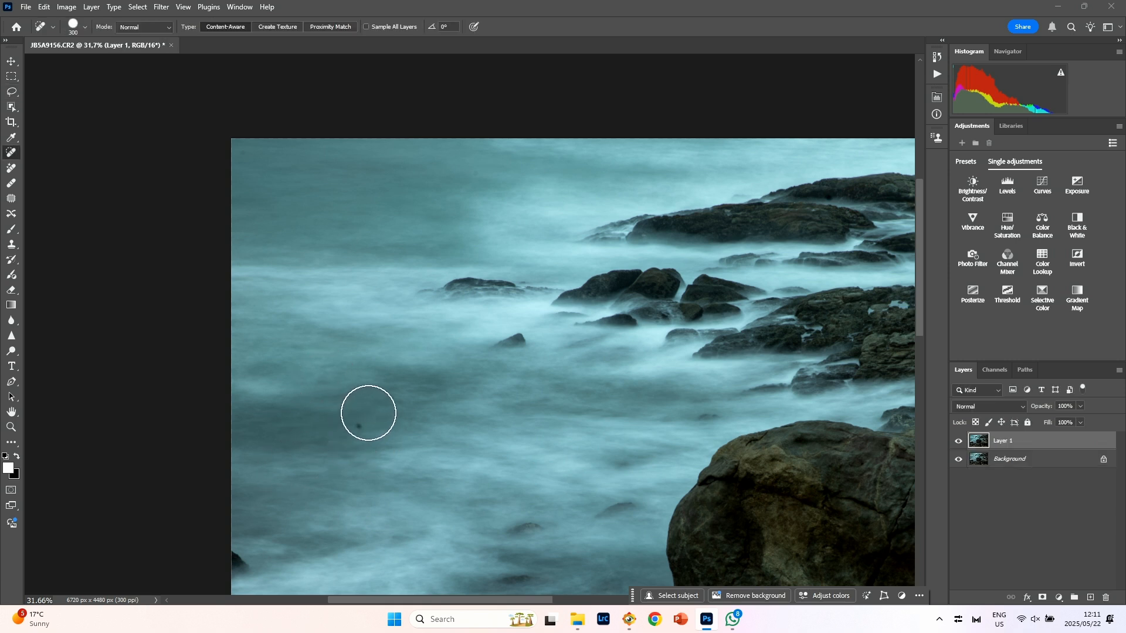
pyautogui.press('[')
pyautogui.press('[')
pyautogui.press('[')
pyautogui.press('[')
pyautogui.press('[')
pyautogui.press('[')
pyautogui.press('[')
pyautogui.press('[')
pyautogui.scroll(-4, 530, 358)
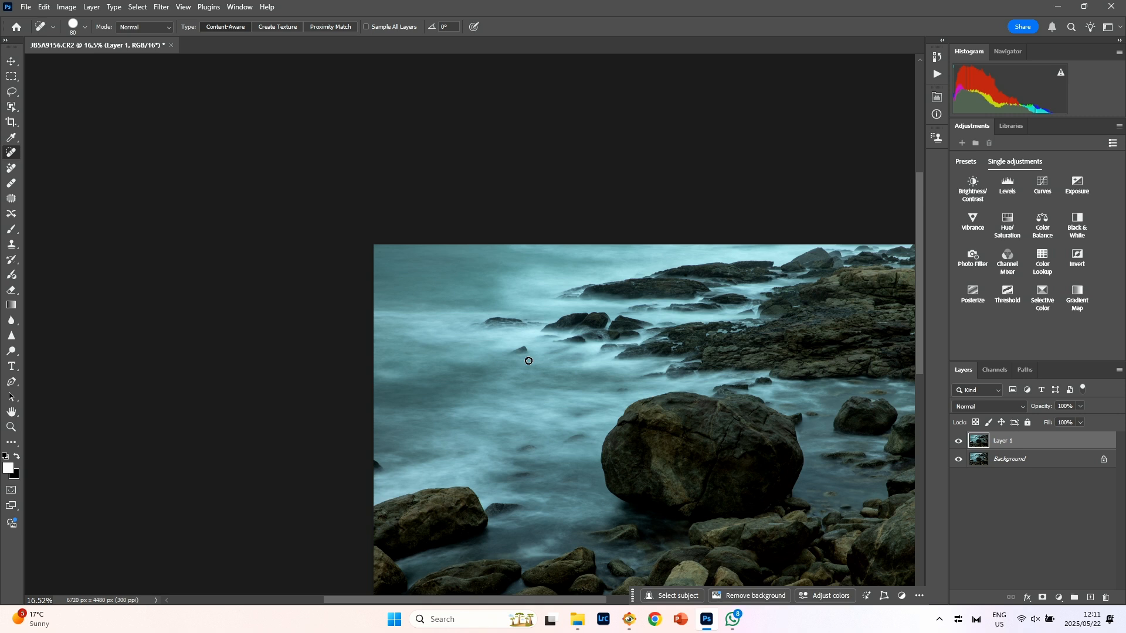
pyautogui.moveTo(724, 451); pyautogui.dragTo(554, 340)
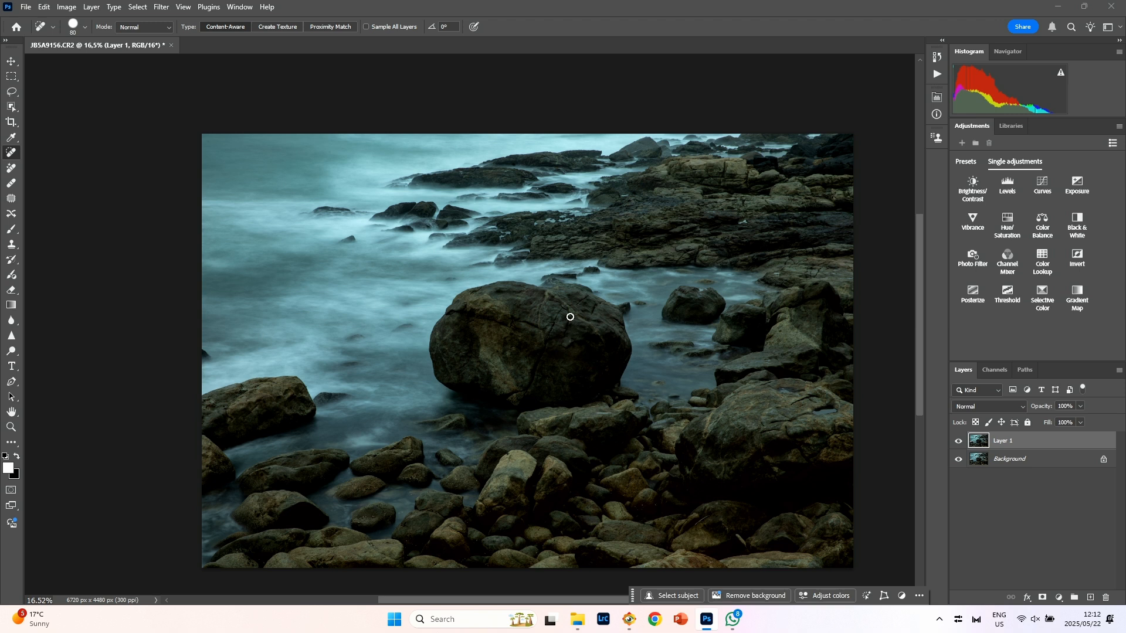
# Step: Heal away the small dark rock cut off by the photo's left edge, above the large foreground rock
pyautogui.scroll(5, 340, 356)
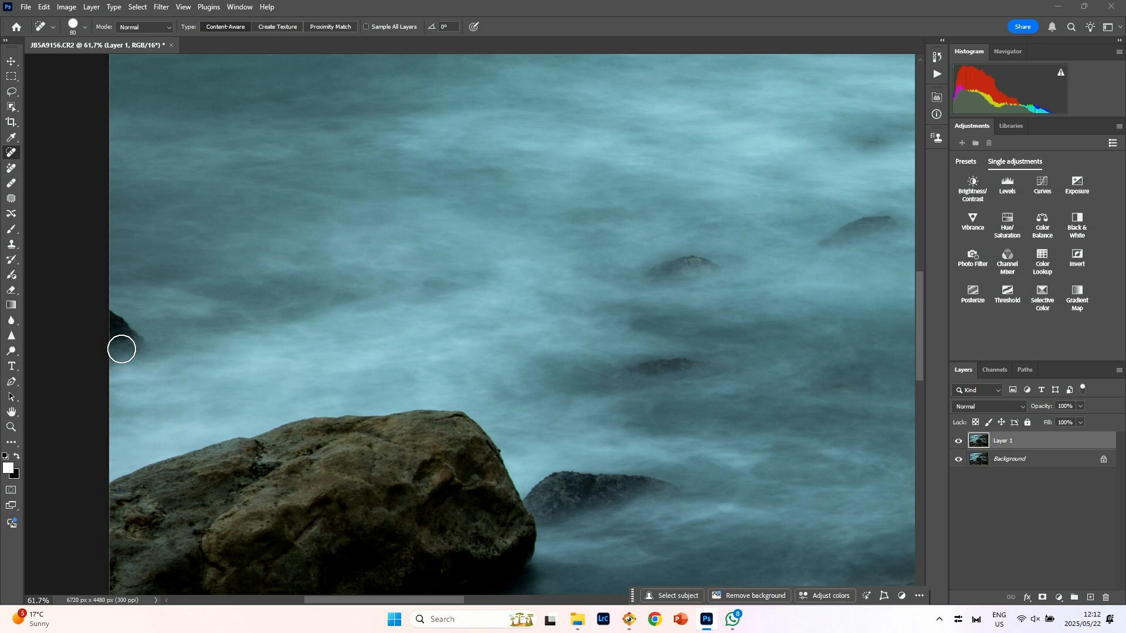
pyautogui.moveTo(121, 349)
pyautogui.mouseDown()
pyautogui.moveTo(126, 319)
pyautogui.moveTo(129, 345)
pyautogui.moveTo(118, 344)
pyautogui.moveTo(124, 320)
pyautogui.moveTo(110, 316)
pyautogui.moveTo(132, 340)
pyautogui.moveTo(124, 351)
pyautogui.moveTo(93, 350)
pyautogui.moveTo(115, 337)
pyautogui.mouseUp()
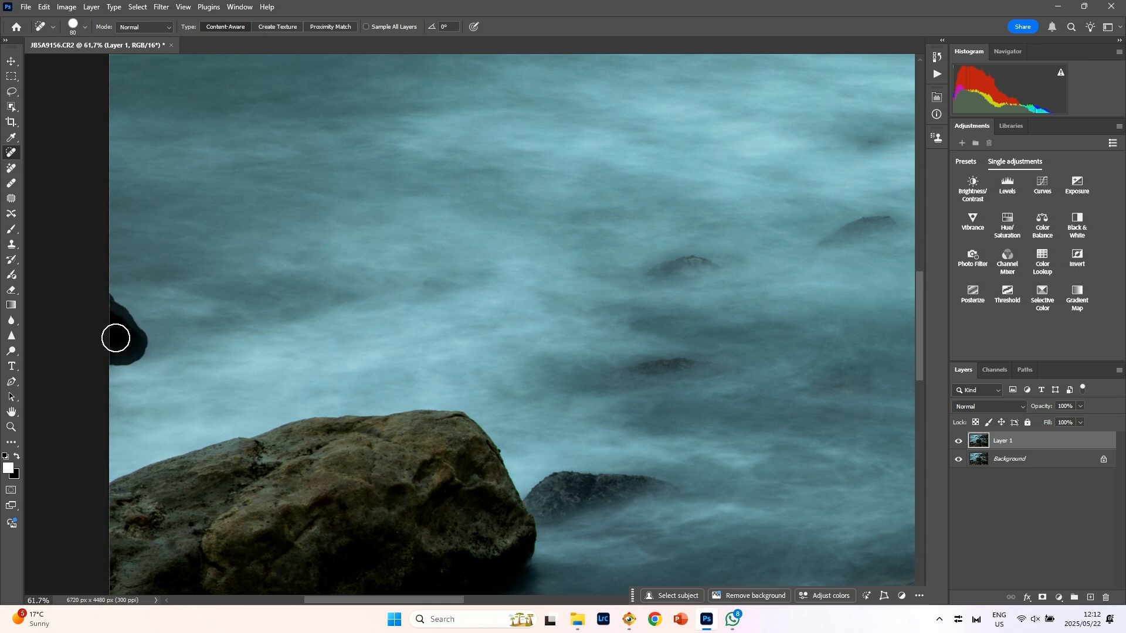
pyautogui.scroll(-2, 182, 404)
pyautogui.scroll(-4, 238, 380)
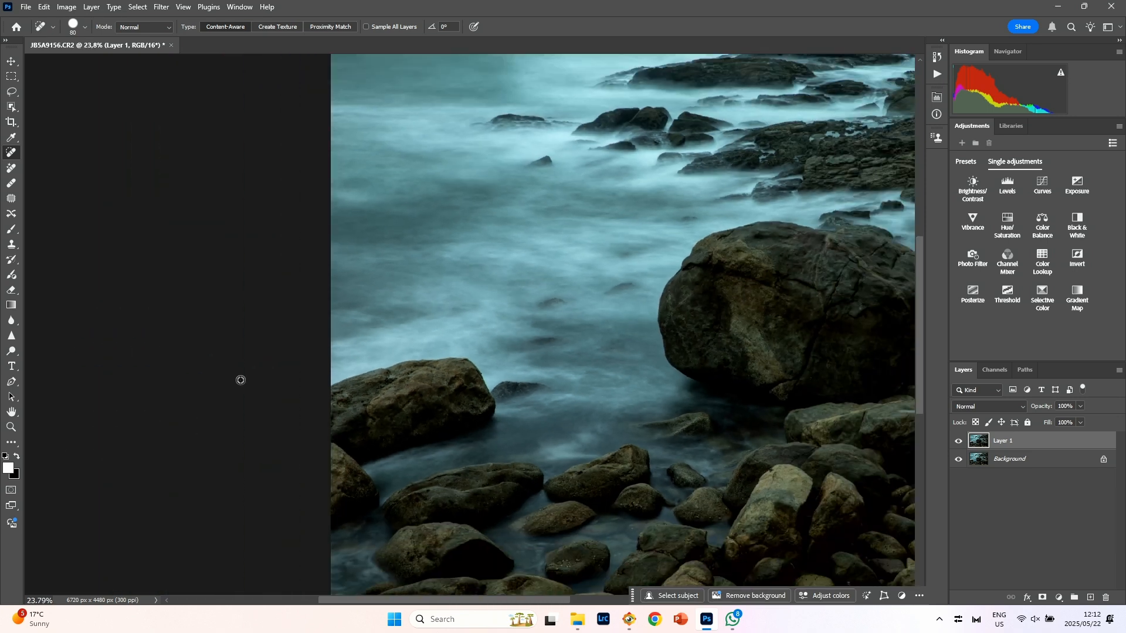
# Step: Examine the foreground stones, right-hand rocks and distant rocky shore for further distracting spots
pyautogui.scroll(3, 453, 374)
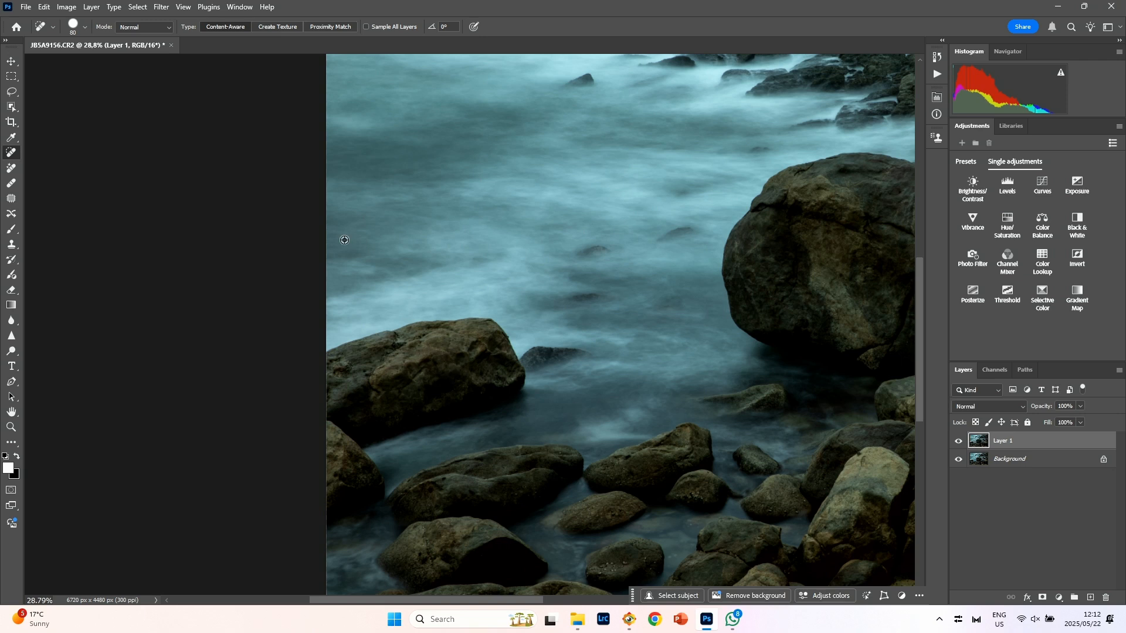
pyautogui.moveTo(531, 300); pyautogui.dragTo(209, 144)
pyautogui.moveTo(668, 233); pyautogui.dragTo(354, 289)
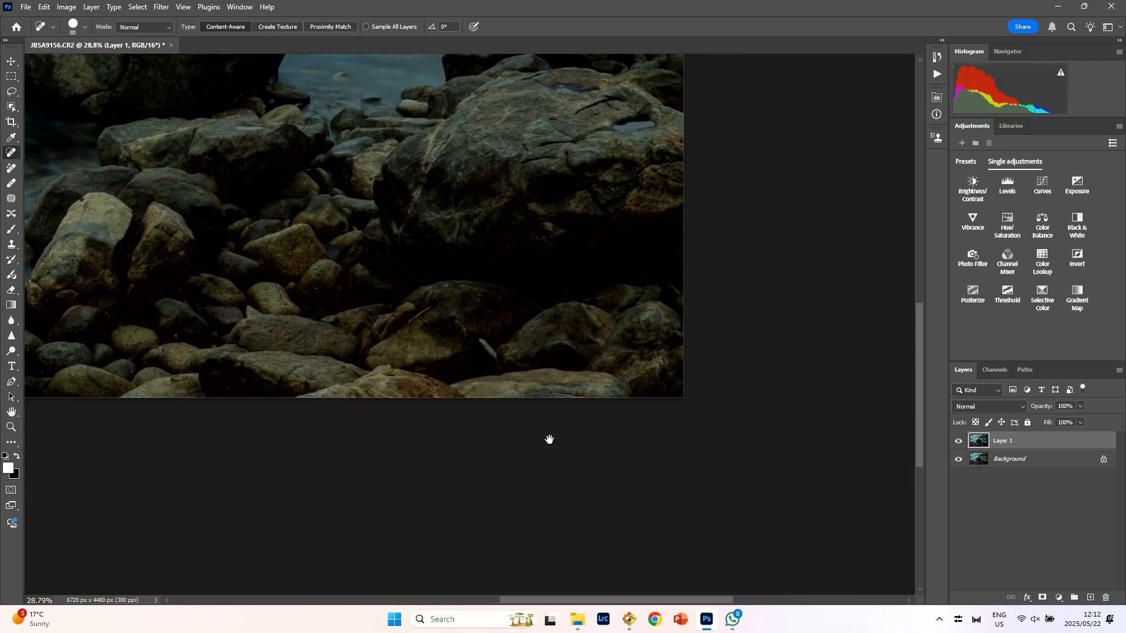
pyautogui.moveTo(550, 234); pyautogui.dragTo(543, 395)
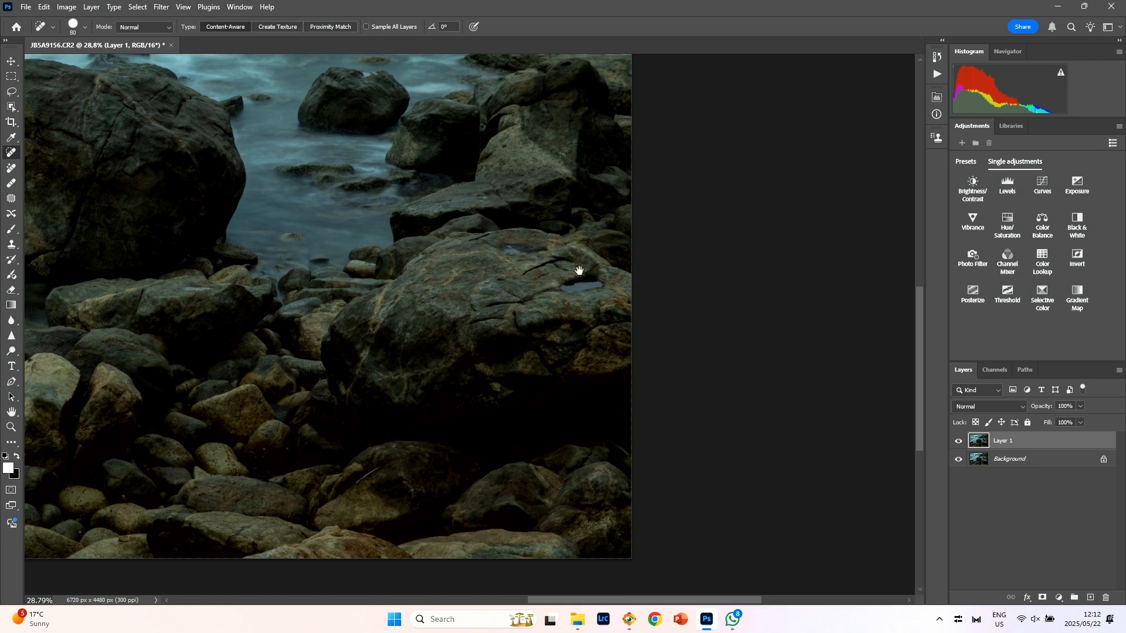
pyautogui.moveTo(578, 272); pyautogui.dragTo(578, 483)
pyautogui.moveTo(533, 266); pyautogui.dragTo(714, 327)
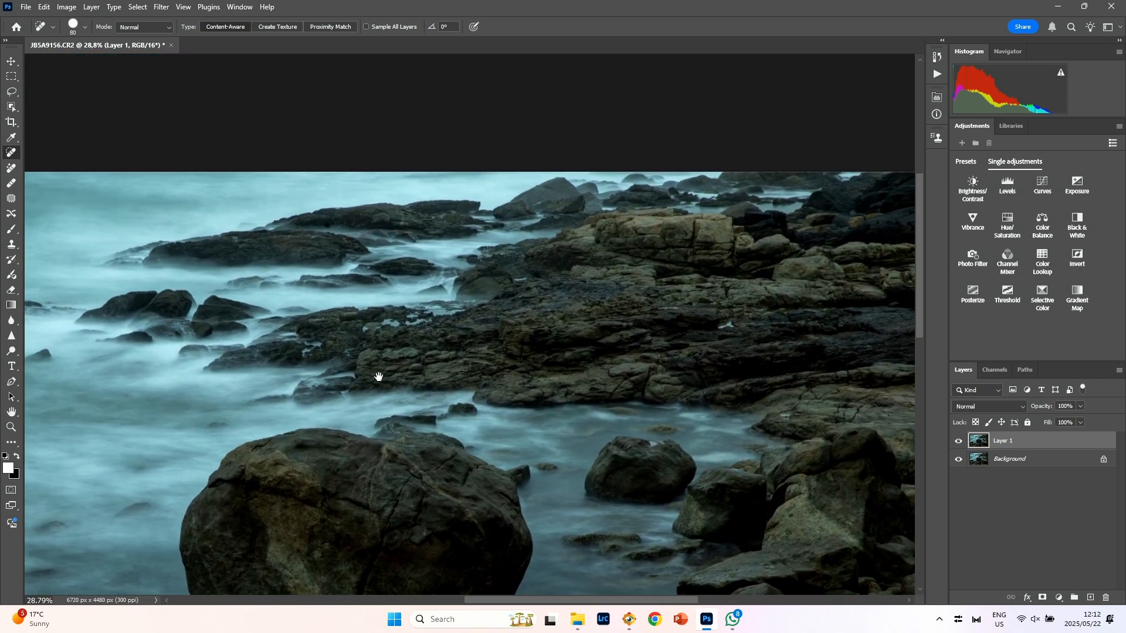
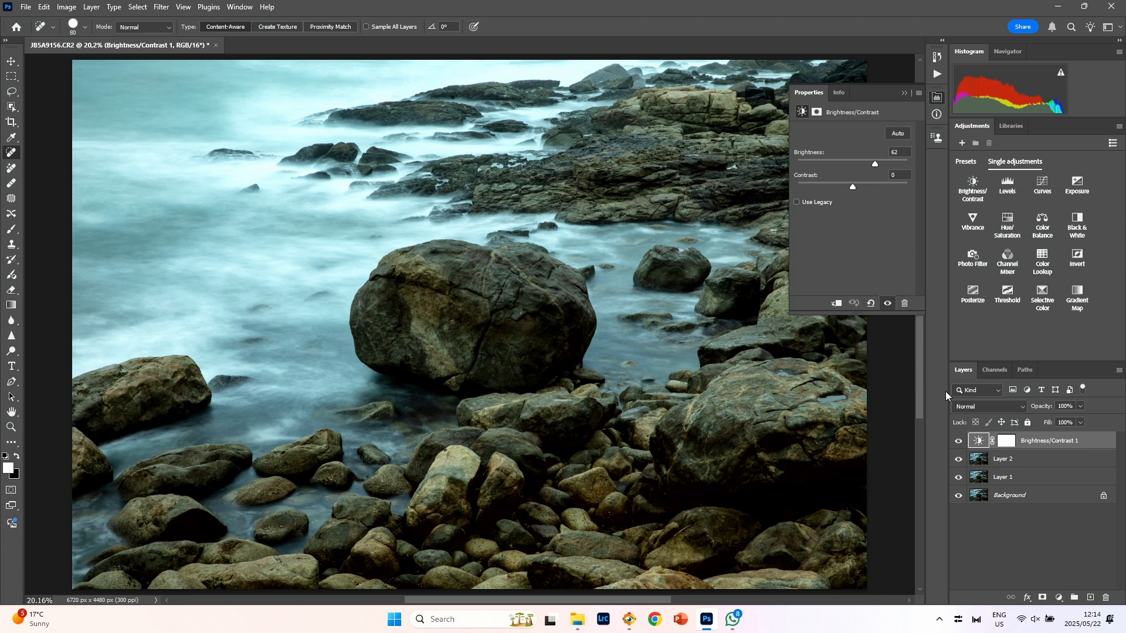
# Step: Paint black over the large central boulder on the Brightness/Contrast 1 layer mask with a 1000 px brush at 100% opacity
pyautogui.click(1014, 447)
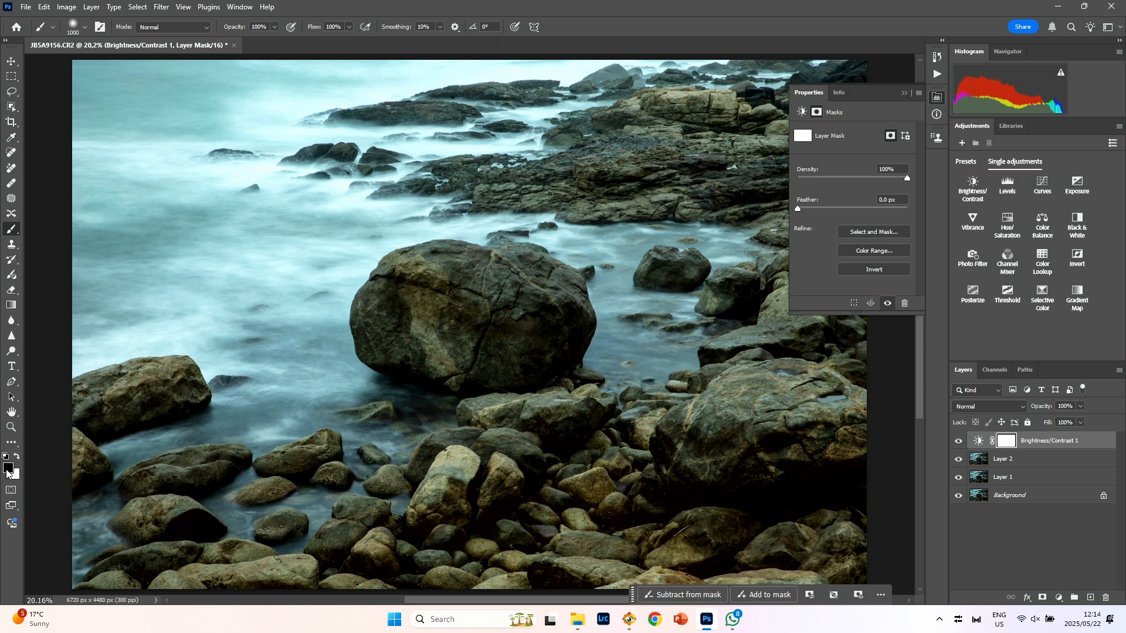
pyautogui.moveTo(401, 317)
pyautogui.mouseDown()
pyautogui.moveTo(529, 276)
pyautogui.moveTo(412, 280)
pyautogui.moveTo(488, 323)
pyautogui.moveTo(405, 356)
pyautogui.moveTo(522, 318)
pyautogui.moveTo(455, 286)
pyautogui.moveTo(551, 281)
pyautogui.moveTo(428, 314)
pyautogui.mouseUp()
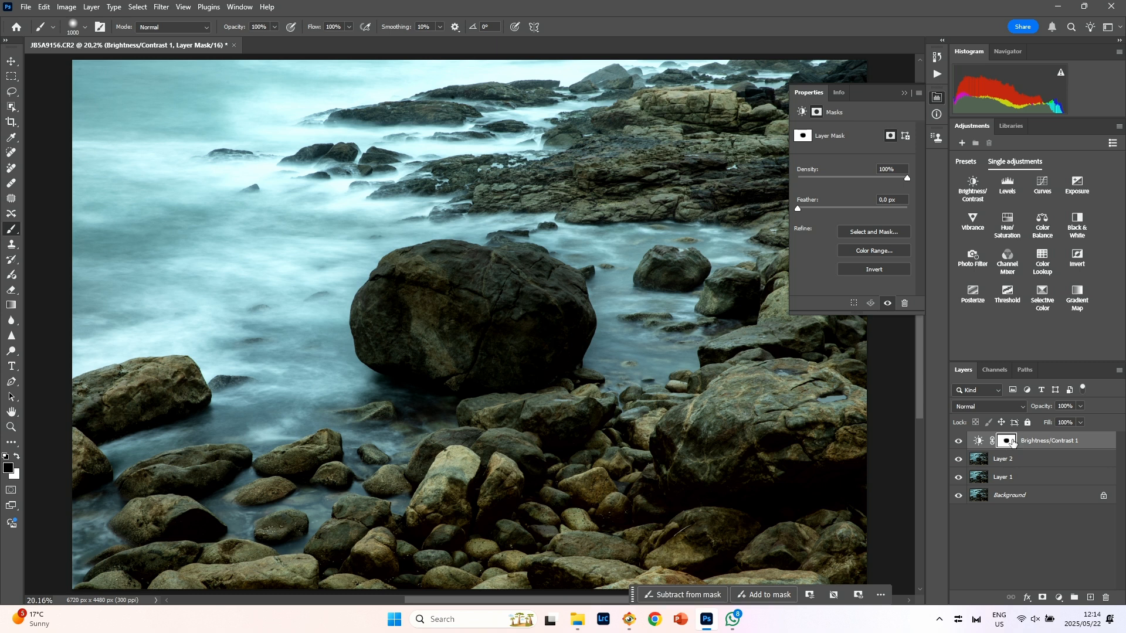
# Step: Paint white back over the central boulder on the Brightness/Contrast 1 layer mask and close the mask properties
pyautogui.press('x')
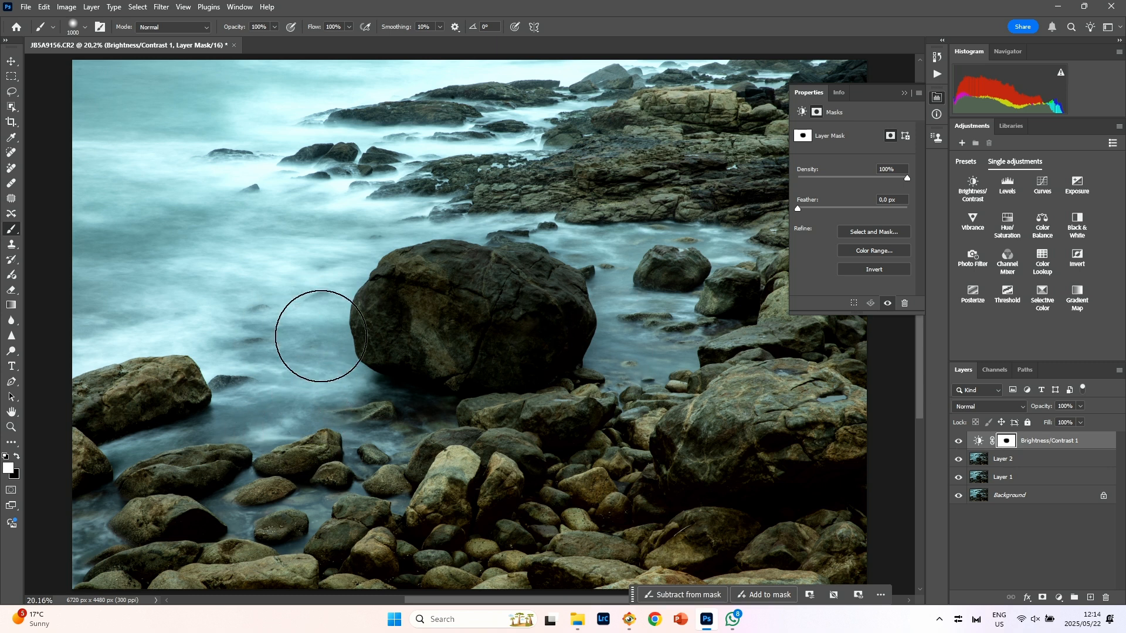
pyautogui.moveTo(319, 332); pyautogui.dragTo(534, 248)
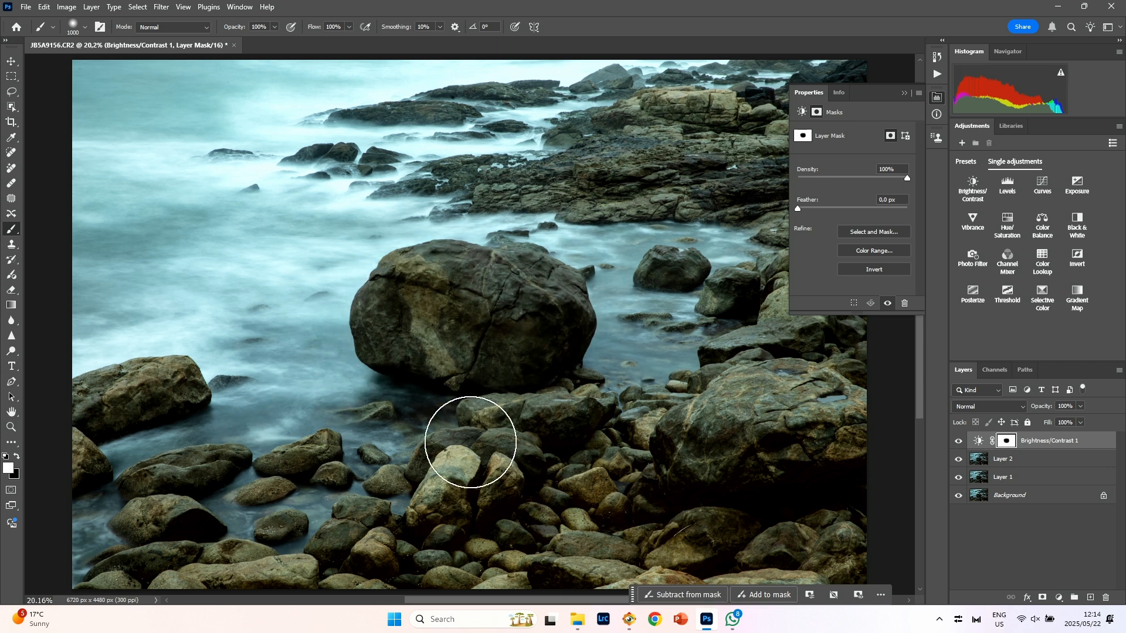
pyautogui.hotkey('ctrl', 'z')
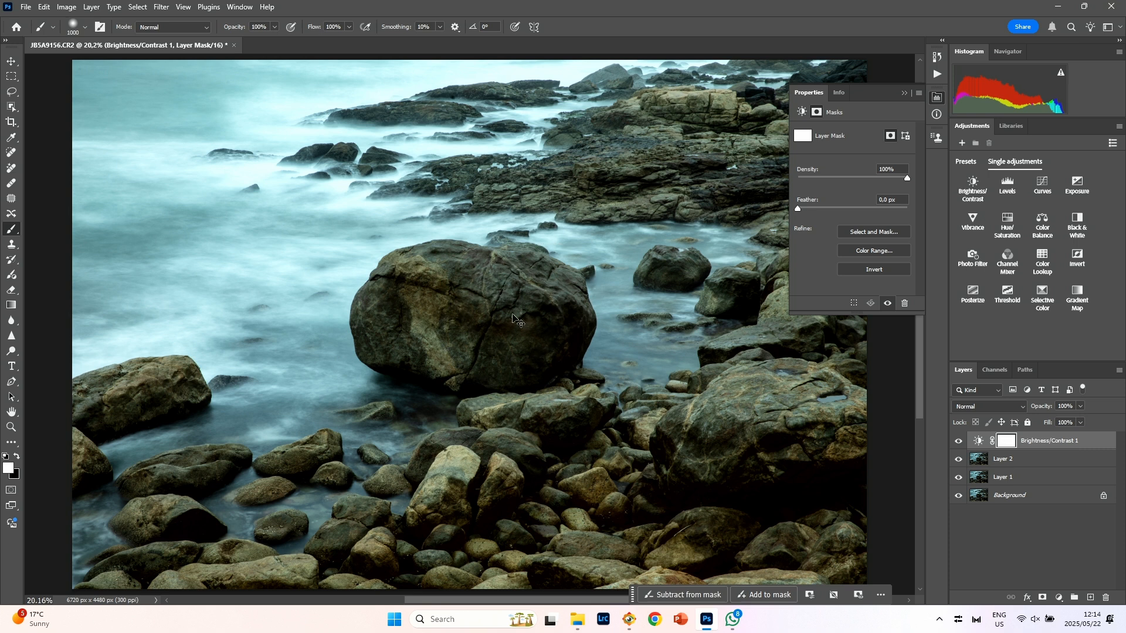
pyautogui.click(937, 99)
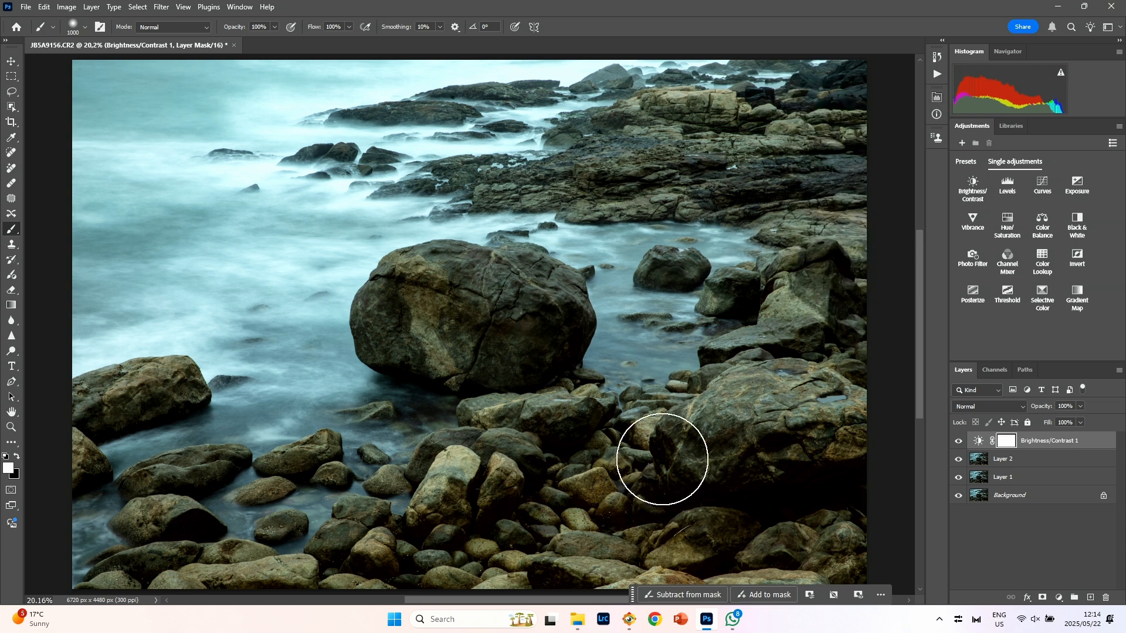
# Step: Paint black with the 1000 px brush over the upper-left sea, the left-edge water and the water beyond the boulder beside the small rock
pyautogui.press('x')
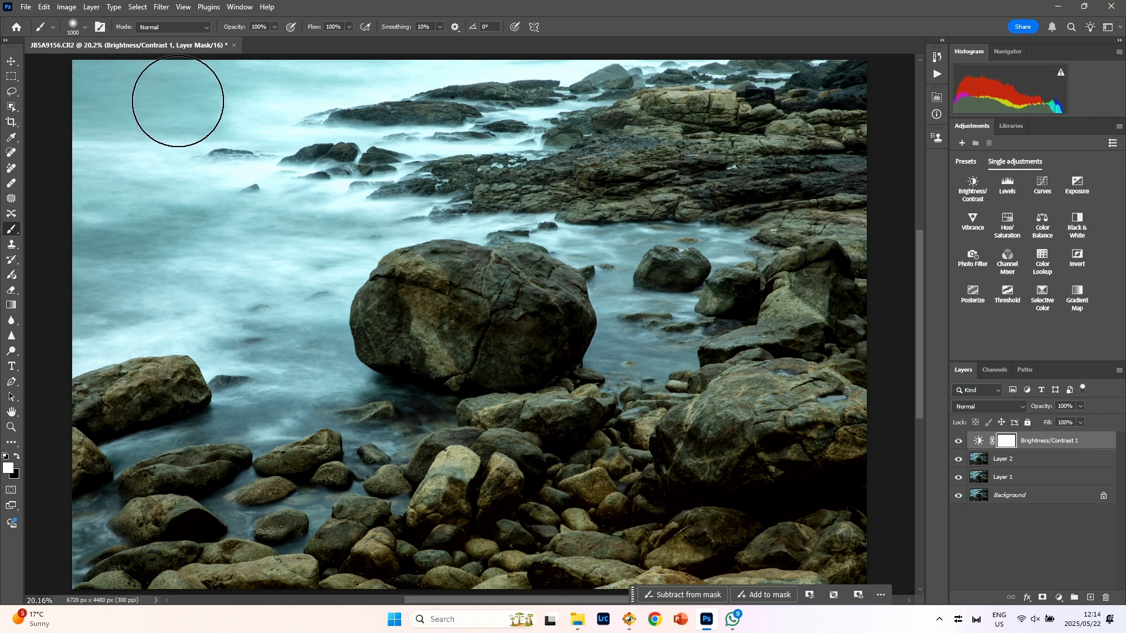
pyautogui.moveTo(168, 100)
pyautogui.mouseDown()
pyautogui.moveTo(123, 95)
pyautogui.moveTo(279, 83)
pyautogui.moveTo(469, 98)
pyautogui.moveTo(185, 191)
pyautogui.moveTo(146, 244)
pyautogui.moveTo(105, 261)
pyautogui.mouseUp()
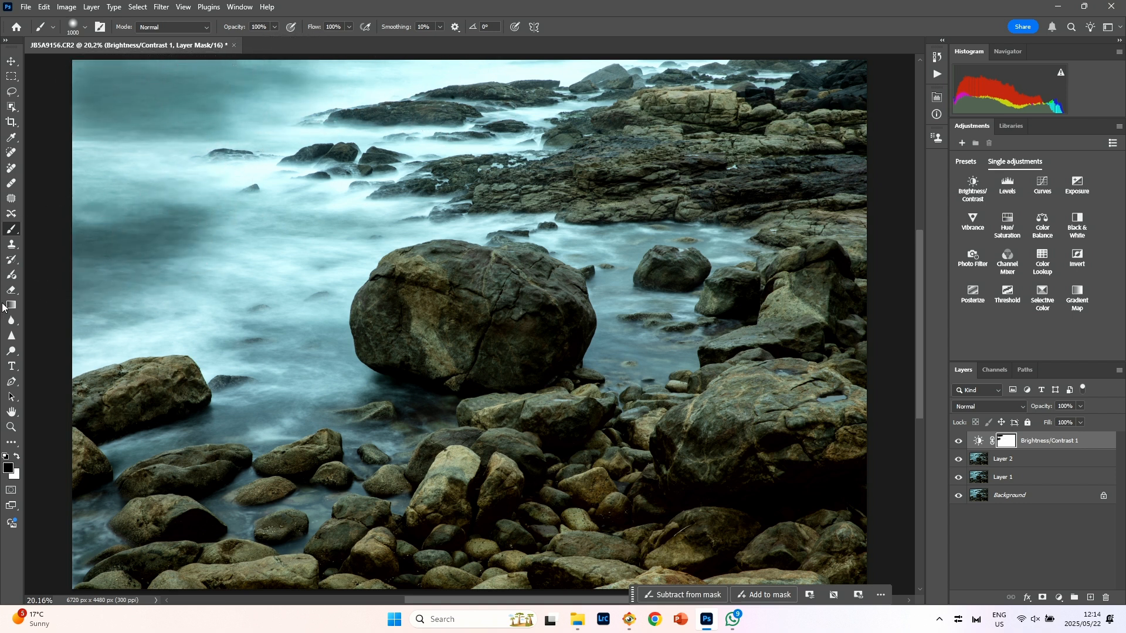
pyautogui.moveTo(103, 314)
pyautogui.mouseDown()
pyautogui.moveTo(184, 427)
pyautogui.moveTo(289, 367)
pyautogui.moveTo(284, 394)
pyautogui.moveTo(98, 410)
pyautogui.mouseUp()
pyautogui.click(659, 351)
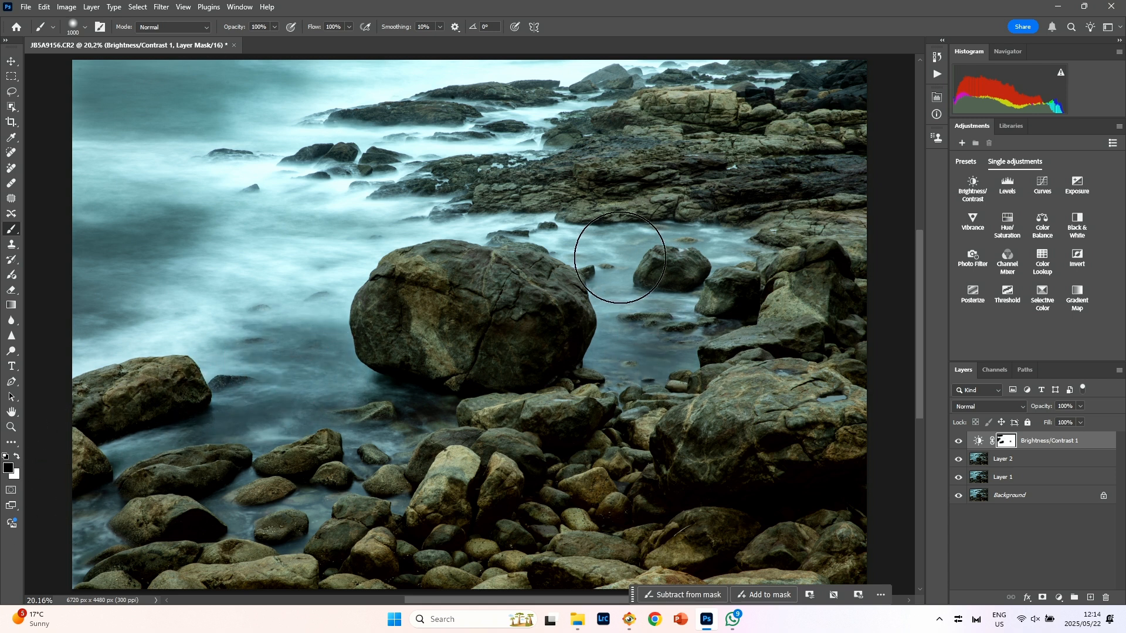
pyautogui.moveTo(617, 255); pyautogui.dragTo(702, 246)
# Step: Reduce the brush to 250 px and paint black on the mask over the water between the boulder and right-hand rocks
pyautogui.scroll(-2, 704, 246)
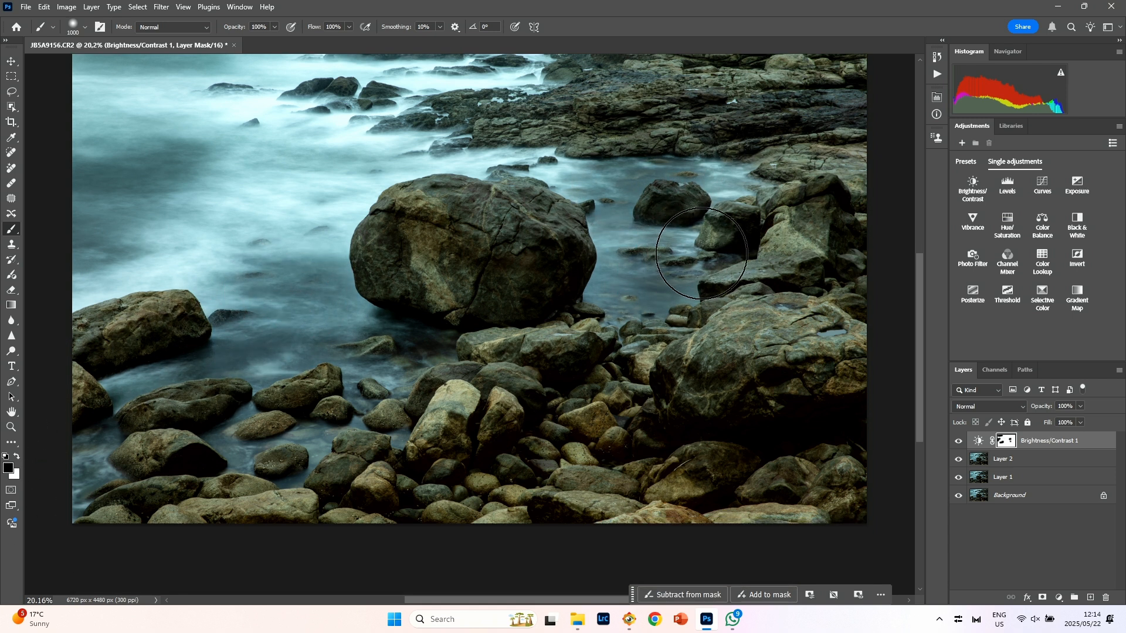
pyautogui.press('[')
pyautogui.press('[')
pyautogui.press('[')
pyautogui.press('[')
pyautogui.press('[')
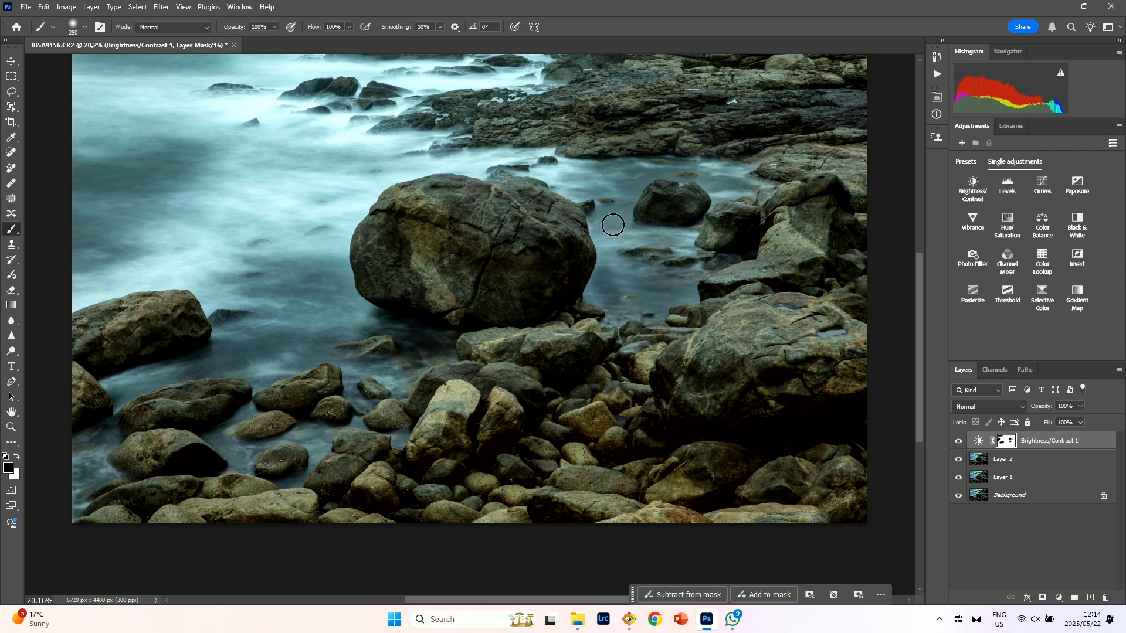
pyautogui.moveTo(690, 296); pyautogui.dragTo(610, 300)
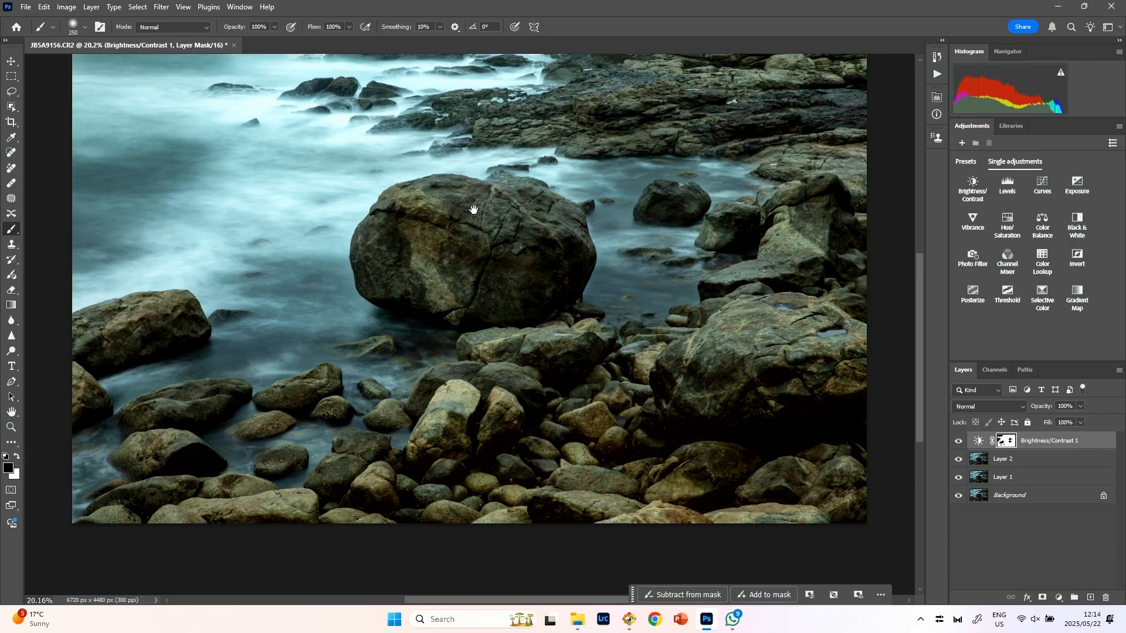
# Step: Mask out the sea along the photo's upper edge and above the distant left-hand rocks with the 250 px black brush
pyautogui.moveTo(474, 209); pyautogui.dragTo(535, 345)
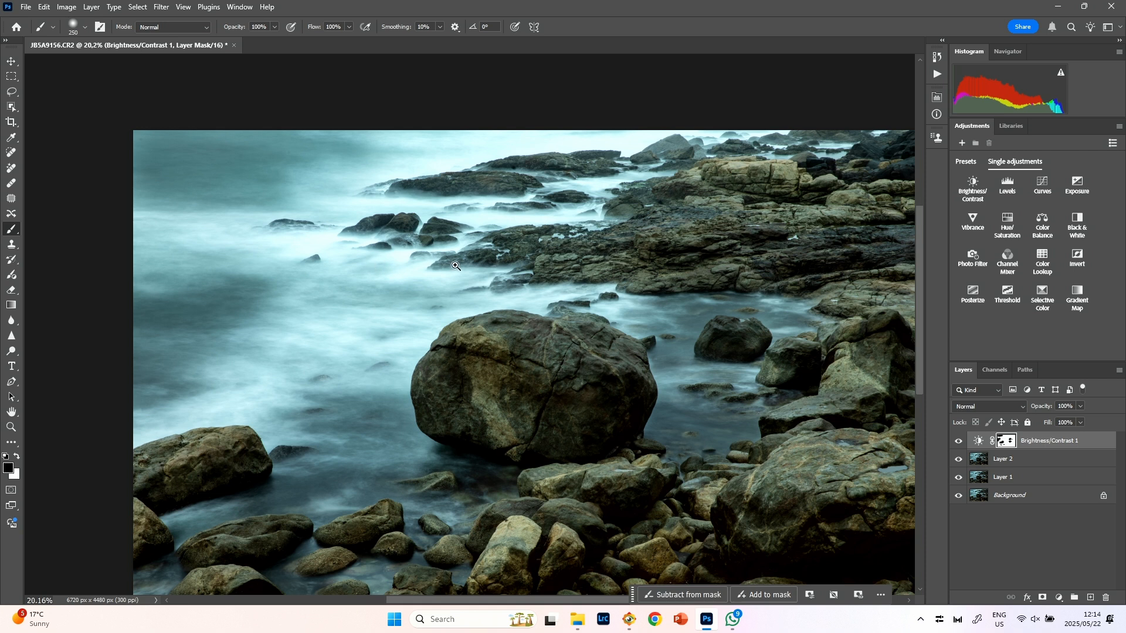
pyautogui.moveTo(402, 269)
pyautogui.mouseDown()
pyautogui.moveTo(520, 243)
pyautogui.moveTo(470, 265)
pyautogui.mouseUp()
pyautogui.moveTo(460, 300)
pyautogui.mouseDown()
pyautogui.moveTo(525, 339)
pyautogui.moveTo(563, 457)
pyautogui.mouseUp()
pyautogui.moveTo(352, 200)
pyautogui.mouseDown()
pyautogui.moveTo(497, 360)
pyautogui.moveTo(578, 380)
pyautogui.moveTo(576, 370)
pyautogui.mouseUp()
pyautogui.moveTo(625, 198)
pyautogui.mouseDown()
pyautogui.moveTo(487, 212)
pyautogui.moveTo(430, 204)
pyautogui.mouseUp()
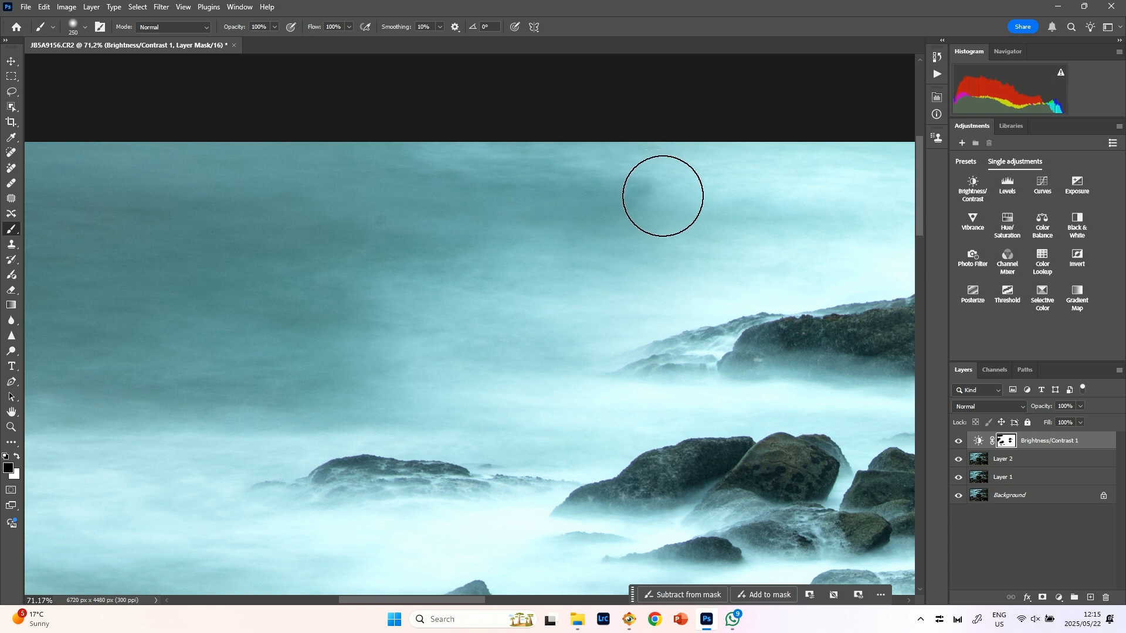
pyautogui.moveTo(661, 201)
pyautogui.mouseDown()
pyautogui.moveTo(609, 208)
pyautogui.moveTo(825, 212)
pyautogui.moveTo(876, 191)
pyautogui.moveTo(899, 164)
pyautogui.moveTo(842, 201)
pyautogui.moveTo(665, 236)
pyautogui.moveTo(866, 170)
pyautogui.moveTo(722, 202)
pyautogui.moveTo(573, 205)
pyautogui.moveTo(635, 174)
pyautogui.moveTo(800, 153)
pyautogui.moveTo(552, 201)
pyautogui.mouseUp()
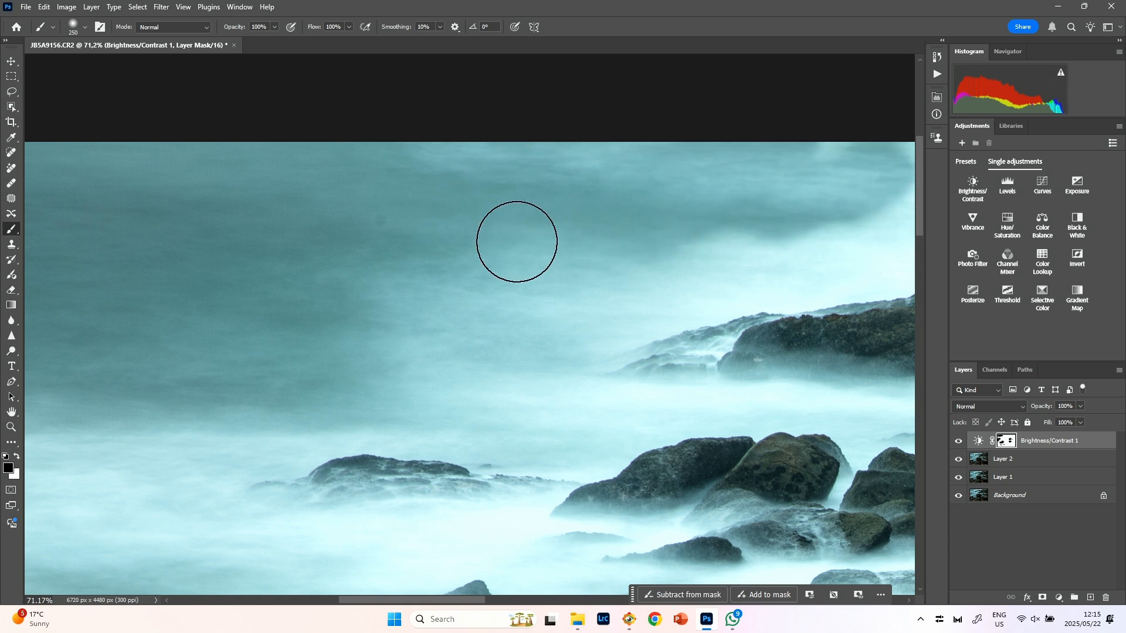
pyautogui.moveTo(318, 349)
pyautogui.mouseDown()
pyautogui.moveTo(443, 366)
pyautogui.moveTo(569, 350)
pyautogui.moveTo(310, 380)
pyautogui.moveTo(347, 407)
pyautogui.moveTo(474, 422)
pyautogui.moveTo(613, 457)
pyautogui.moveTo(410, 431)
pyautogui.mouseUp()
pyautogui.moveTo(266, 420); pyautogui.dragTo(53, 424)
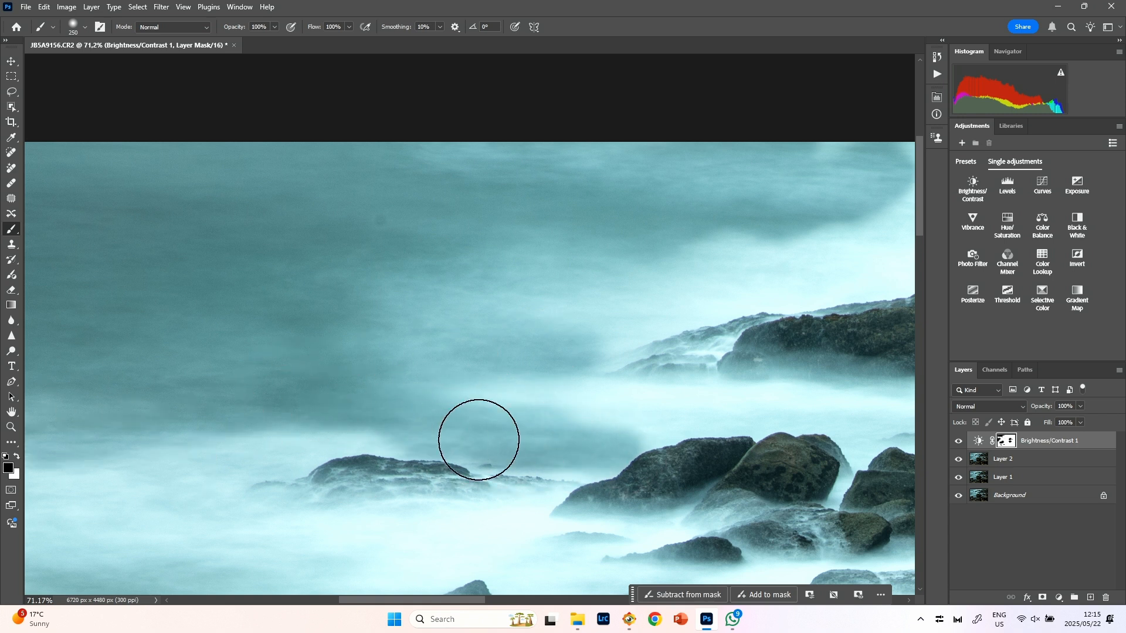
# Step: Paint black on the mask over the dark streaks in the open water near the photo's left edge
pyautogui.press('space')
pyautogui.moveTo(593, 482); pyautogui.dragTo(597, 341)
pyautogui.moveTo(648, 449); pyautogui.dragTo(608, 113)
pyautogui.moveTo(647, 347)
pyautogui.mouseDown()
pyautogui.moveTo(739, 238)
pyautogui.moveTo(892, 230)
pyautogui.mouseUp()
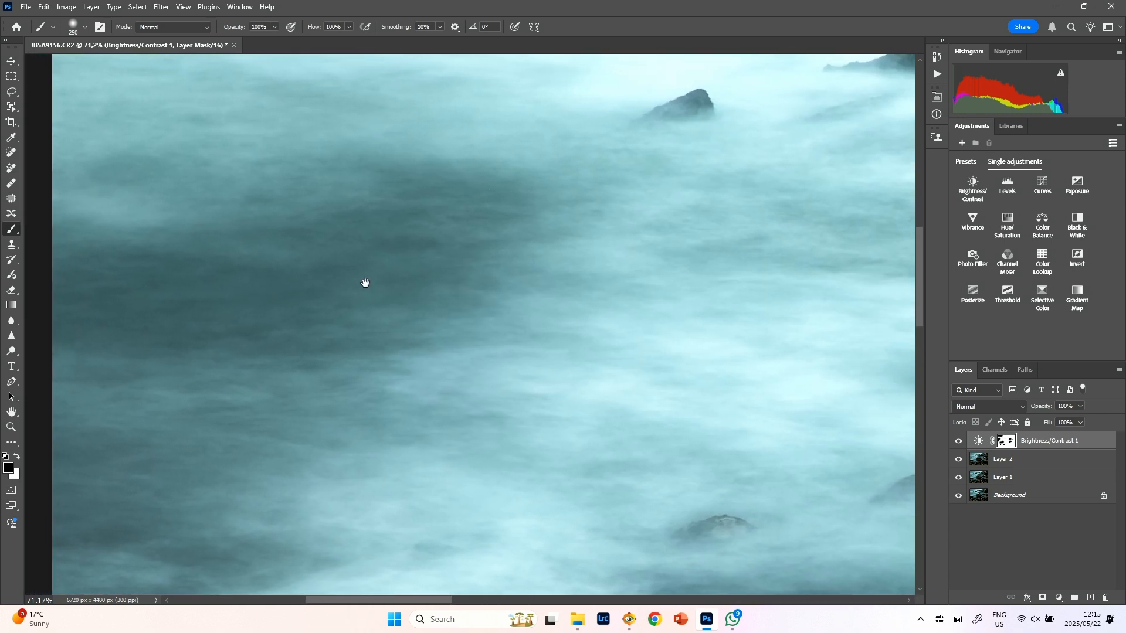
pyautogui.moveTo(425, 201)
pyautogui.mouseDown()
pyautogui.moveTo(316, 191)
pyautogui.moveTo(520, 189)
pyautogui.moveTo(362, 182)
pyautogui.moveTo(251, 119)
pyautogui.moveTo(395, 101)
pyautogui.moveTo(123, 76)
pyautogui.moveTo(318, 102)
pyautogui.moveTo(243, 152)
pyautogui.mouseUp()
# Step: Paint white with a soft 500 px brush at 0% hardness over parts of the dark streaks in the left-hand water
pyautogui.press('x')
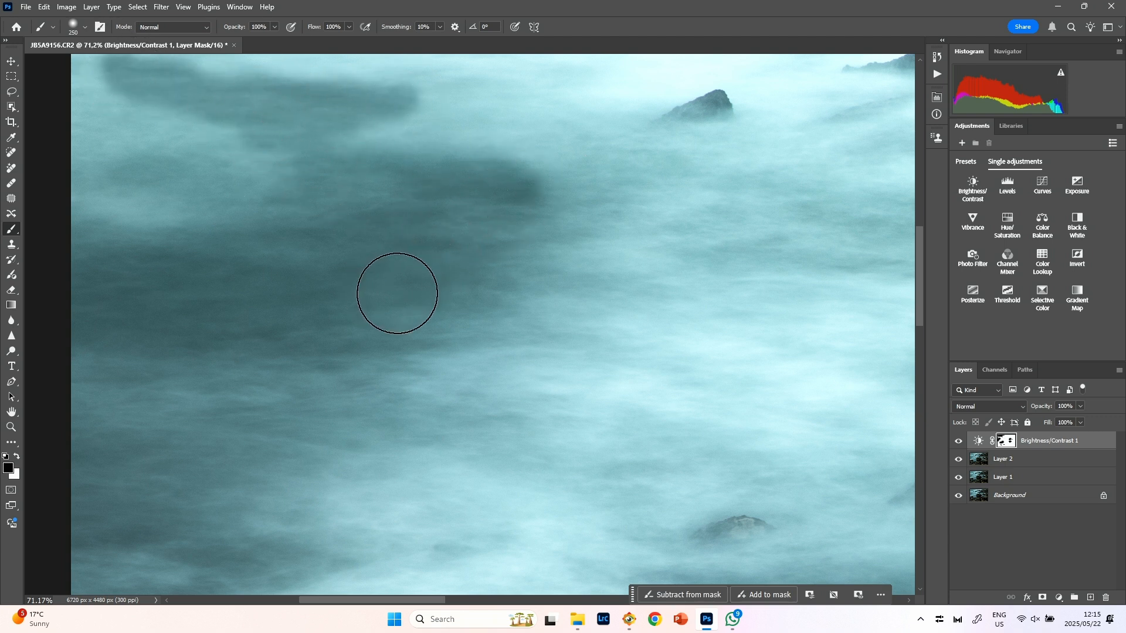
pyautogui.press(']')
pyautogui.press(']')
pyautogui.press(']')
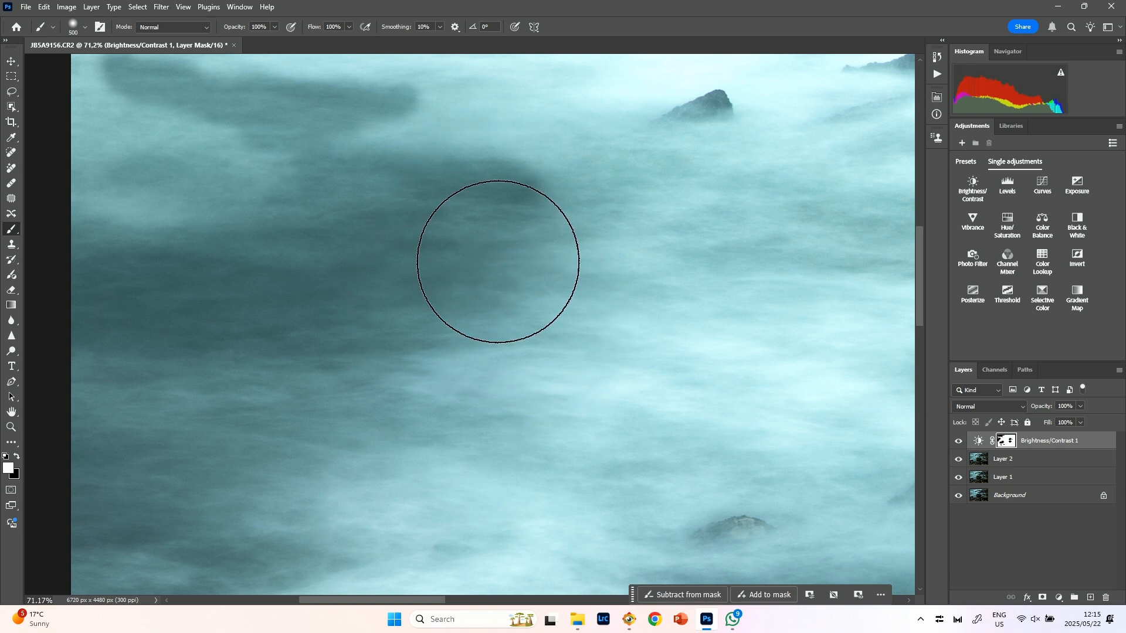
pyautogui.rightClick(499, 261)
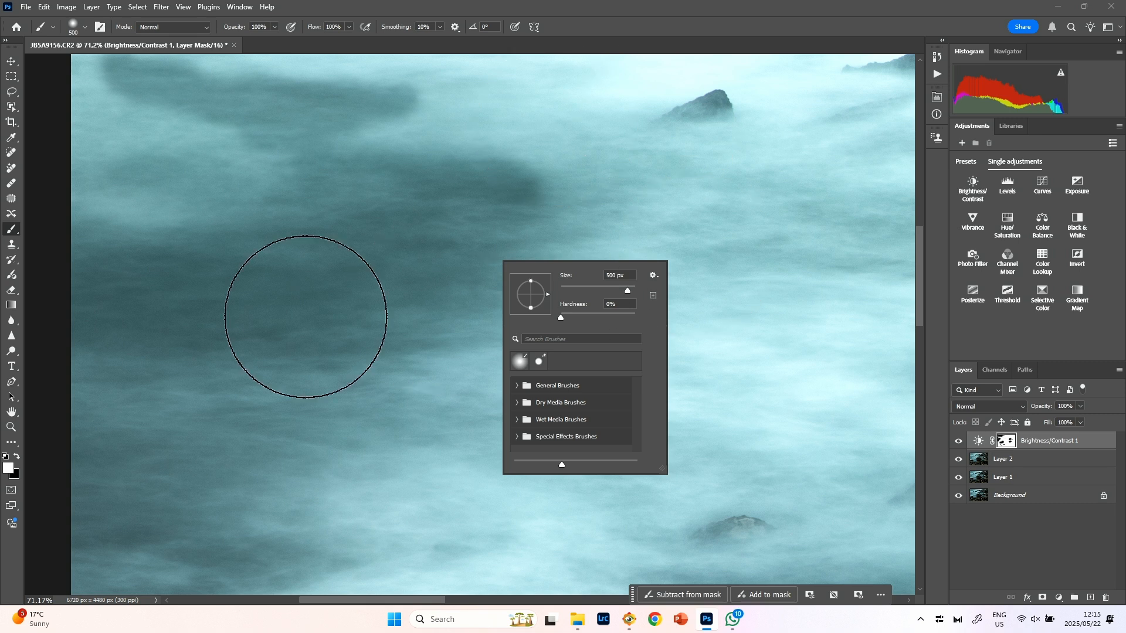
pyautogui.moveTo(305, 303)
pyautogui.mouseDown()
pyautogui.moveTo(313, 280)
pyautogui.moveTo(319, 293)
pyautogui.mouseUp()
pyautogui.press('x')
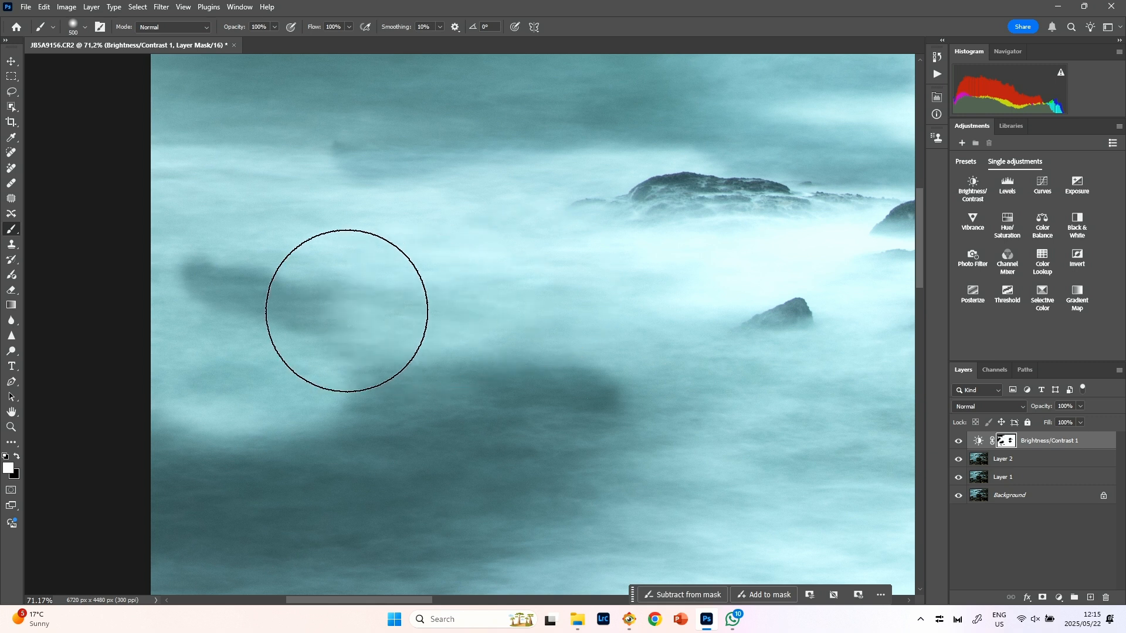
pyautogui.hotkey('ctrl', '0')
pyautogui.moveTo(216, 330)
pyautogui.mouseDown()
pyautogui.moveTo(121, 370)
pyautogui.moveTo(72, 422)
pyautogui.mouseUp()
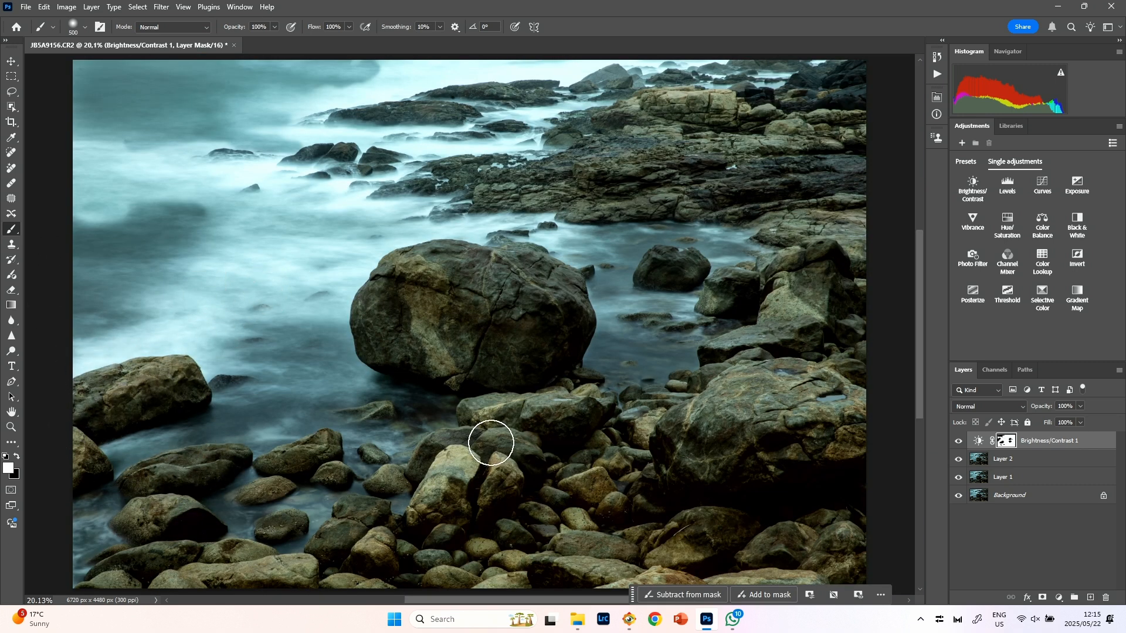
# Step: Paint black with the 500 px brush over the foreground stones, right-hand rocks and distant rocky shore on the mask
pyautogui.press('x')
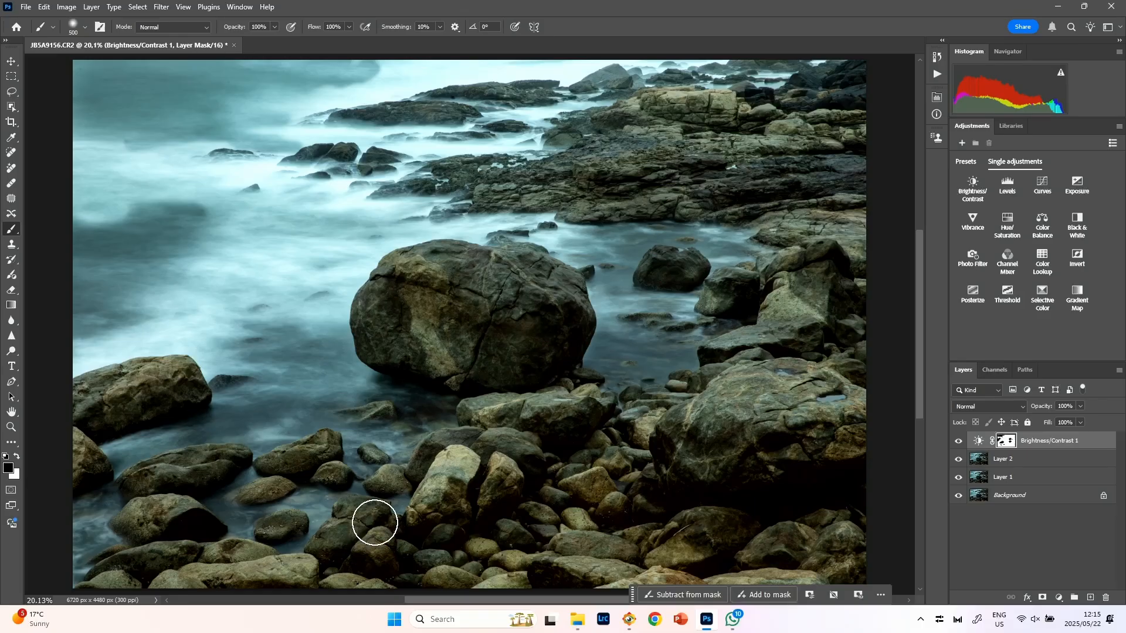
pyautogui.moveTo(375, 523)
pyautogui.mouseDown()
pyautogui.moveTo(280, 581)
pyautogui.moveTo(208, 582)
pyautogui.moveTo(201, 562)
pyautogui.moveTo(355, 562)
pyautogui.moveTo(135, 581)
pyautogui.moveTo(537, 541)
pyautogui.moveTo(854, 562)
pyautogui.moveTo(629, 595)
pyautogui.moveTo(486, 588)
pyautogui.moveTo(731, 571)
pyautogui.moveTo(587, 561)
pyautogui.moveTo(874, 517)
pyautogui.moveTo(831, 502)
pyautogui.moveTo(852, 470)
pyautogui.moveTo(789, 464)
pyautogui.moveTo(865, 438)
pyautogui.moveTo(872, 380)
pyautogui.moveTo(732, 347)
pyautogui.moveTo(849, 311)
pyautogui.moveTo(798, 278)
pyautogui.moveTo(845, 271)
pyautogui.mouseUp()
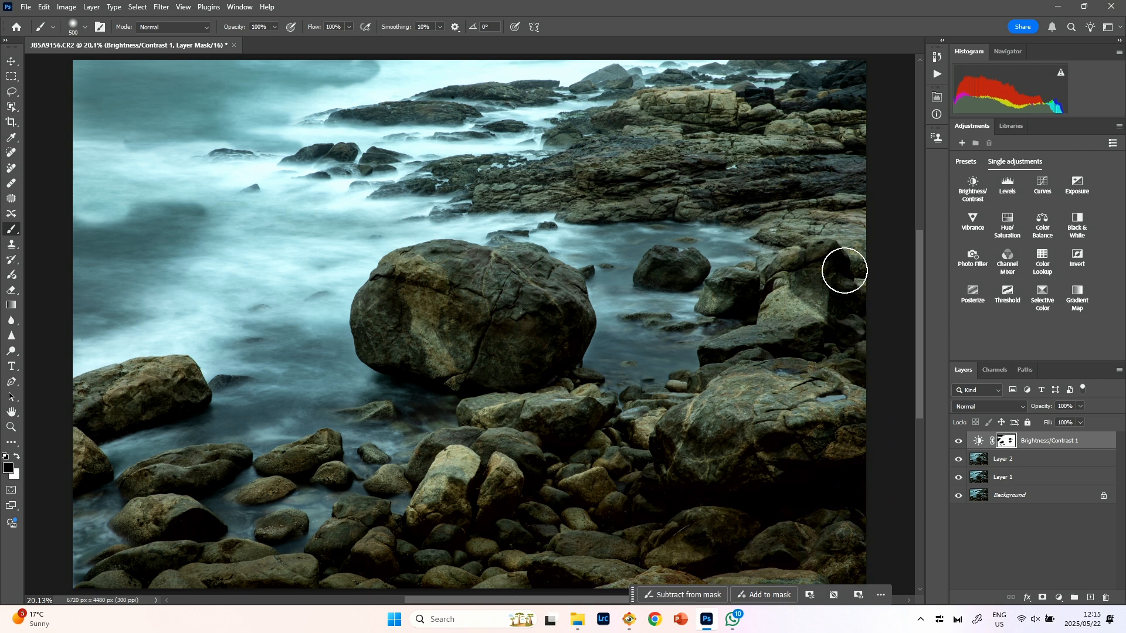
pyautogui.moveTo(877, 151)
pyautogui.mouseDown()
pyautogui.moveTo(676, 188)
pyautogui.moveTo(549, 167)
pyautogui.moveTo(491, 186)
pyautogui.moveTo(677, 140)
pyautogui.moveTo(604, 157)
pyautogui.moveTo(867, 163)
pyautogui.moveTo(835, 100)
pyautogui.moveTo(743, 70)
pyautogui.moveTo(636, 68)
pyautogui.moveTo(571, 93)
pyautogui.moveTo(328, 119)
pyautogui.mouseUp()
pyautogui.moveTo(426, 182)
pyautogui.mouseDown()
pyautogui.moveTo(375, 160)
pyautogui.moveTo(227, 152)
pyautogui.mouseUp()
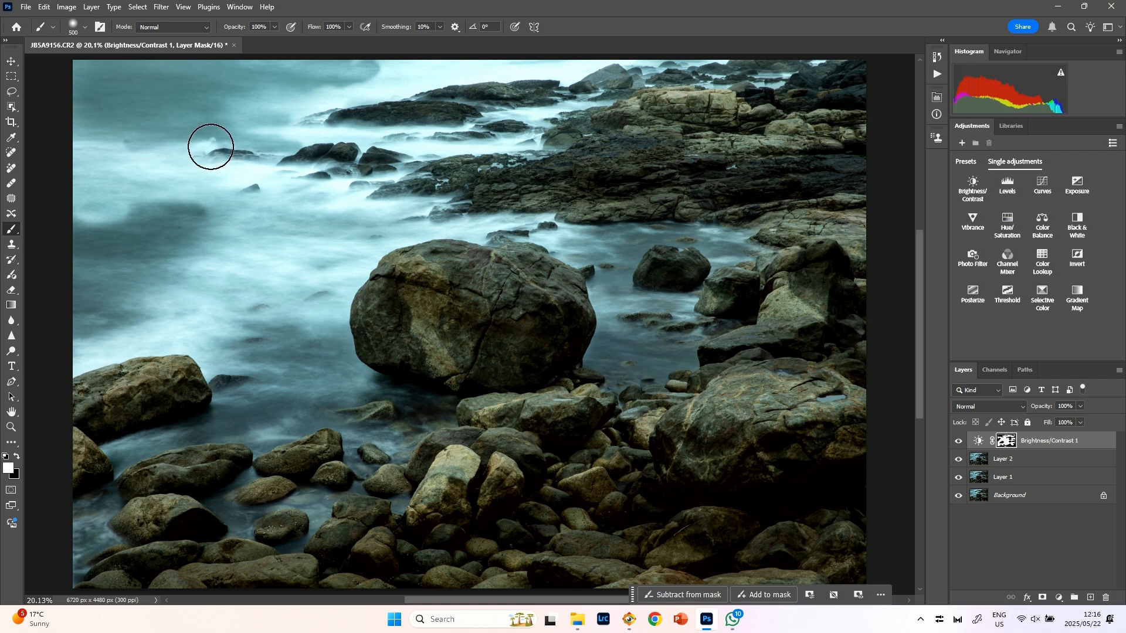
# Step: Paint white on the mask over the water beside the far-left distant rock and the dark patch in the left-hand sea
pyautogui.moveTo(211, 142)
pyautogui.mouseDown()
pyautogui.moveTo(155, 155)
pyautogui.moveTo(185, 158)
pyautogui.moveTo(123, 125)
pyautogui.mouseUp()
pyautogui.moveTo(204, 120)
pyautogui.mouseDown()
pyautogui.moveTo(168, 131)
pyautogui.moveTo(274, 142)
pyautogui.mouseUp()
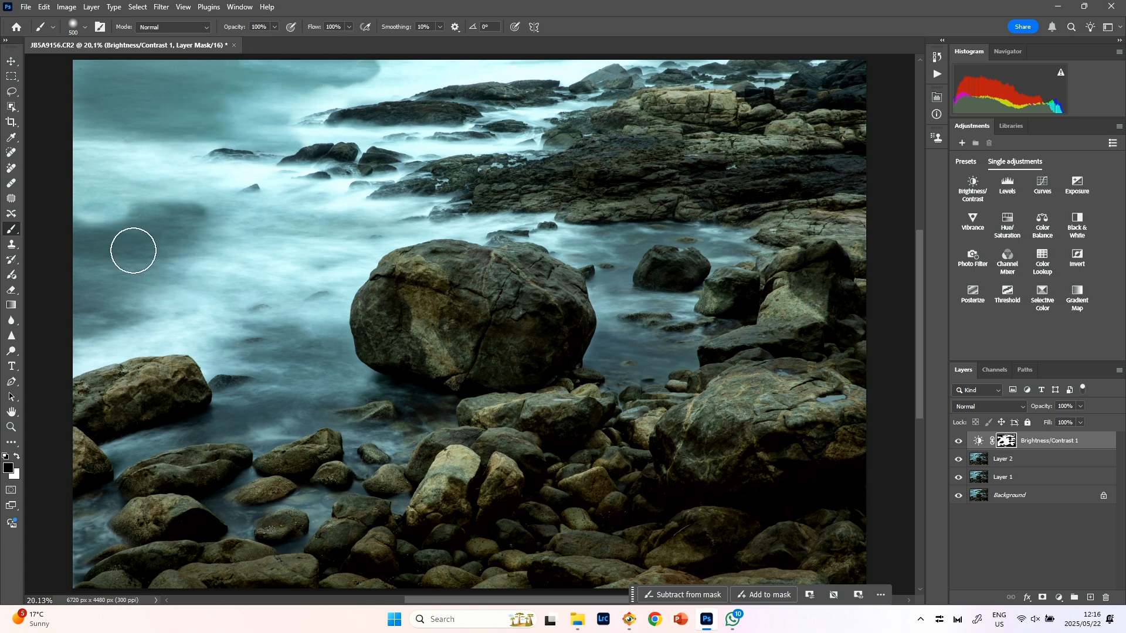
pyautogui.moveTo(124, 246)
pyautogui.mouseDown()
pyautogui.moveTo(158, 209)
pyautogui.moveTo(102, 205)
pyautogui.moveTo(205, 213)
pyautogui.moveTo(120, 226)
pyautogui.moveTo(137, 251)
pyautogui.moveTo(53, 213)
pyautogui.moveTo(136, 267)
pyautogui.moveTo(101, 305)
pyautogui.moveTo(141, 286)
pyautogui.moveTo(132, 320)
pyautogui.moveTo(89, 324)
pyautogui.moveTo(200, 236)
pyautogui.mouseUp()
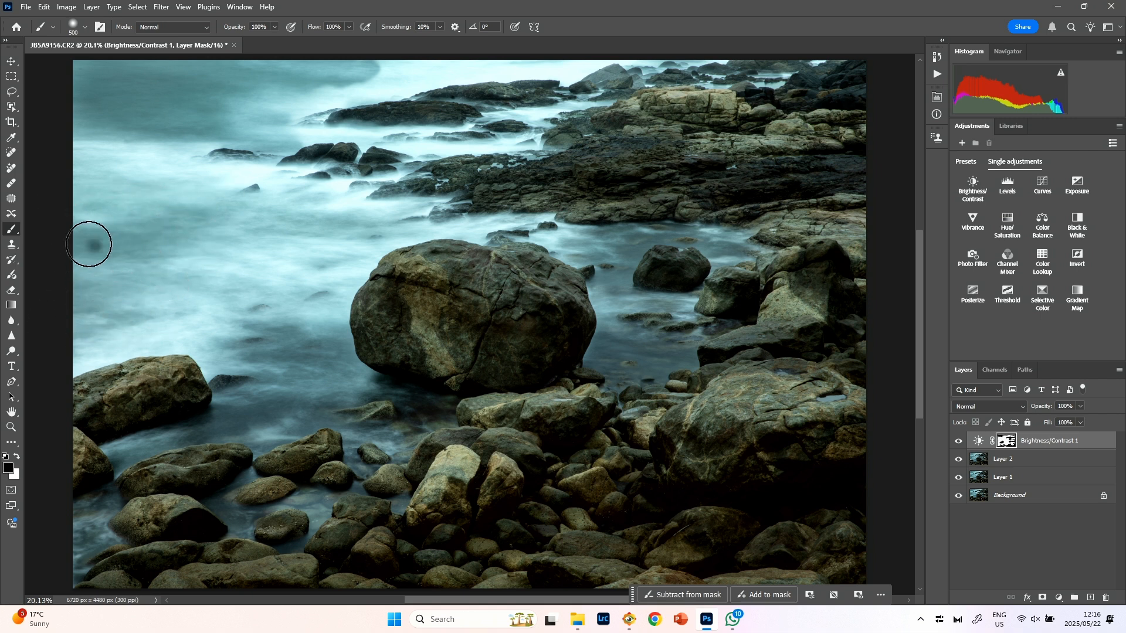
# Step: Try a black band across the water left of the boulder on the mask, and paint it back with white
pyautogui.moveTo(88, 244)
pyautogui.mouseDown()
pyautogui.moveTo(134, 247)
pyautogui.moveTo(239, 219)
pyautogui.moveTo(363, 231)
pyautogui.moveTo(122, 235)
pyautogui.mouseUp()
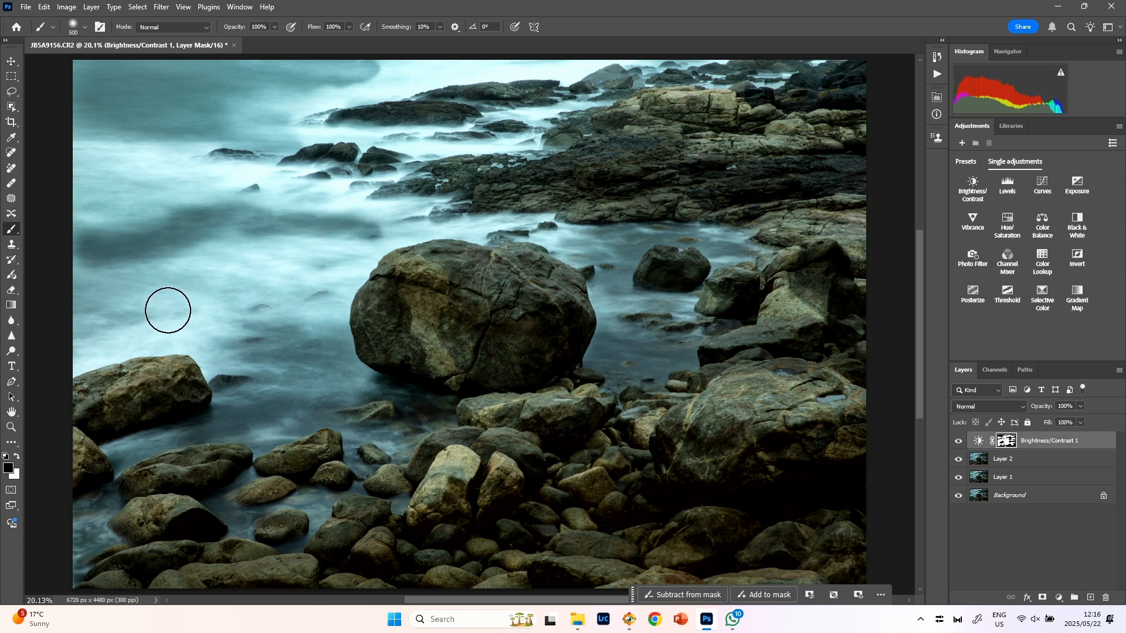
pyautogui.moveTo(168, 310)
pyautogui.mouseDown()
pyautogui.moveTo(76, 338)
pyautogui.moveTo(99, 314)
pyautogui.moveTo(63, 289)
pyautogui.mouseUp()
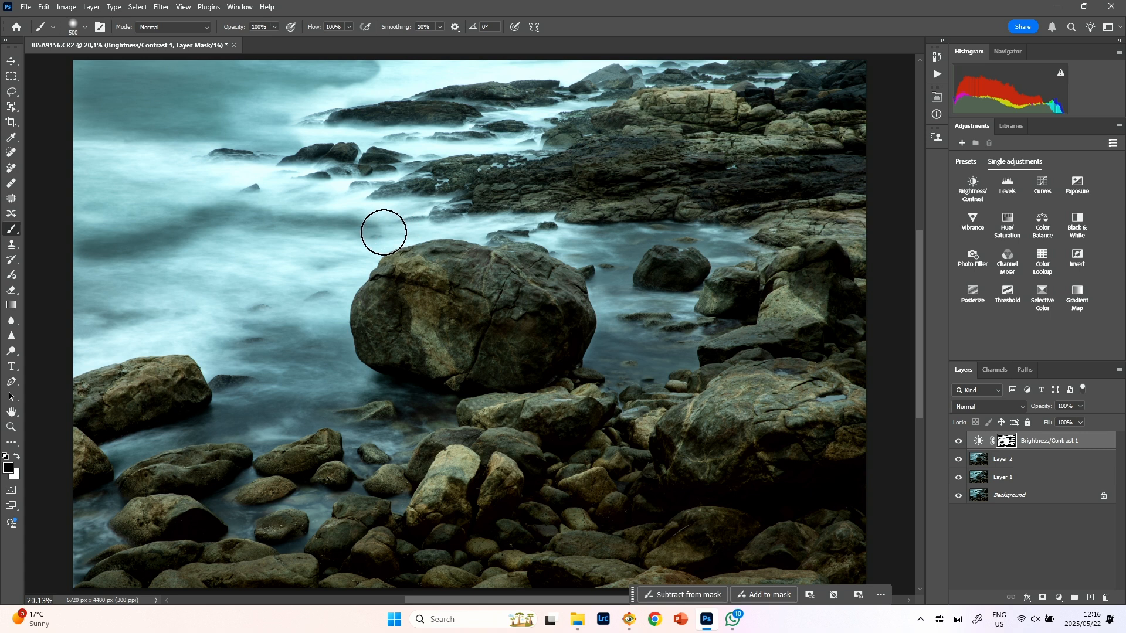
pyautogui.moveTo(381, 227)
pyautogui.mouseDown()
pyautogui.moveTo(310, 247)
pyautogui.moveTo(312, 209)
pyautogui.moveTo(226, 241)
pyautogui.moveTo(220, 203)
pyautogui.moveTo(70, 278)
pyautogui.moveTo(80, 232)
pyautogui.moveTo(77, 262)
pyautogui.mouseUp()
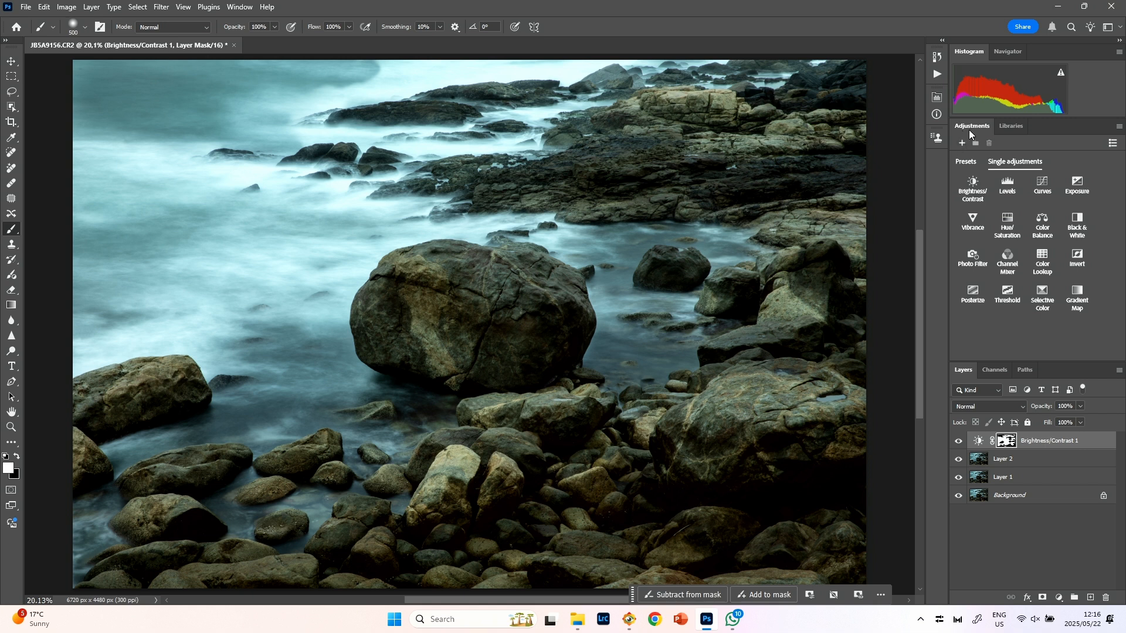
# Step: Set the foreground colour to mid-grey 838383 and paint bands across the water left of the boulder on the mask
pyautogui.click(8, 468)
pyautogui.click(615, 307)
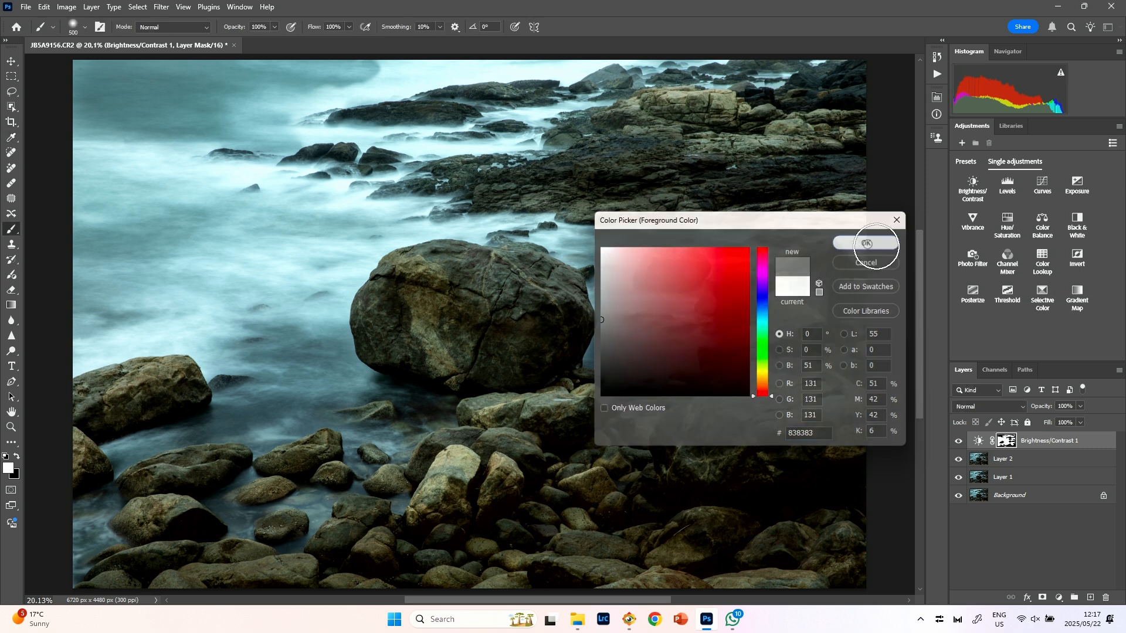
pyautogui.click(866, 243)
pyautogui.moveTo(69, 241)
pyautogui.mouseDown()
pyautogui.moveTo(94, 245)
pyautogui.moveTo(88, 252)
pyautogui.moveTo(199, 224)
pyautogui.moveTo(137, 230)
pyautogui.moveTo(228, 226)
pyautogui.mouseUp()
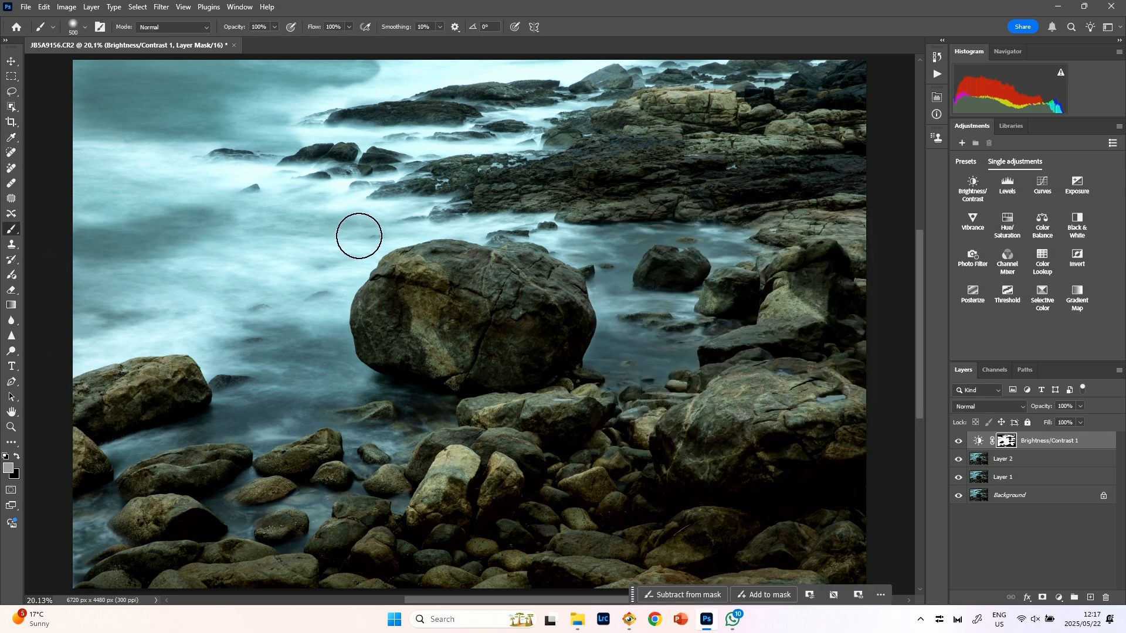
pyautogui.moveTo(359, 236)
pyautogui.mouseDown()
pyautogui.moveTo(329, 223)
pyautogui.moveTo(265, 286)
pyautogui.mouseUp()
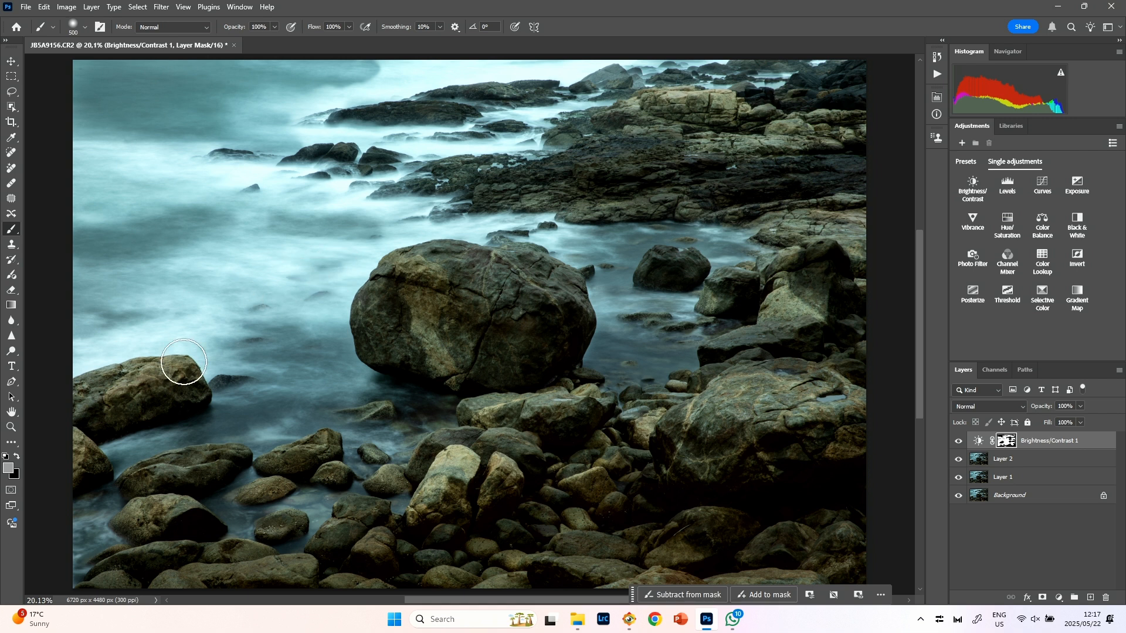
pyautogui.moveTo(175, 303); pyautogui.dragTo(34, 328)
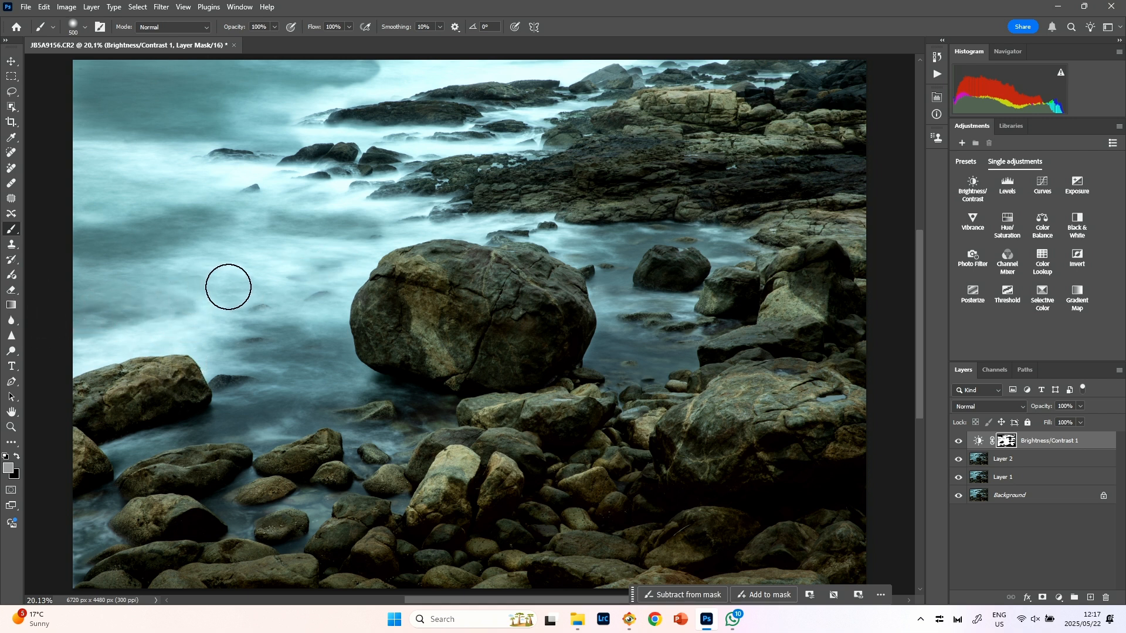
pyautogui.moveTo(228, 287); pyautogui.dragTo(93, 282)
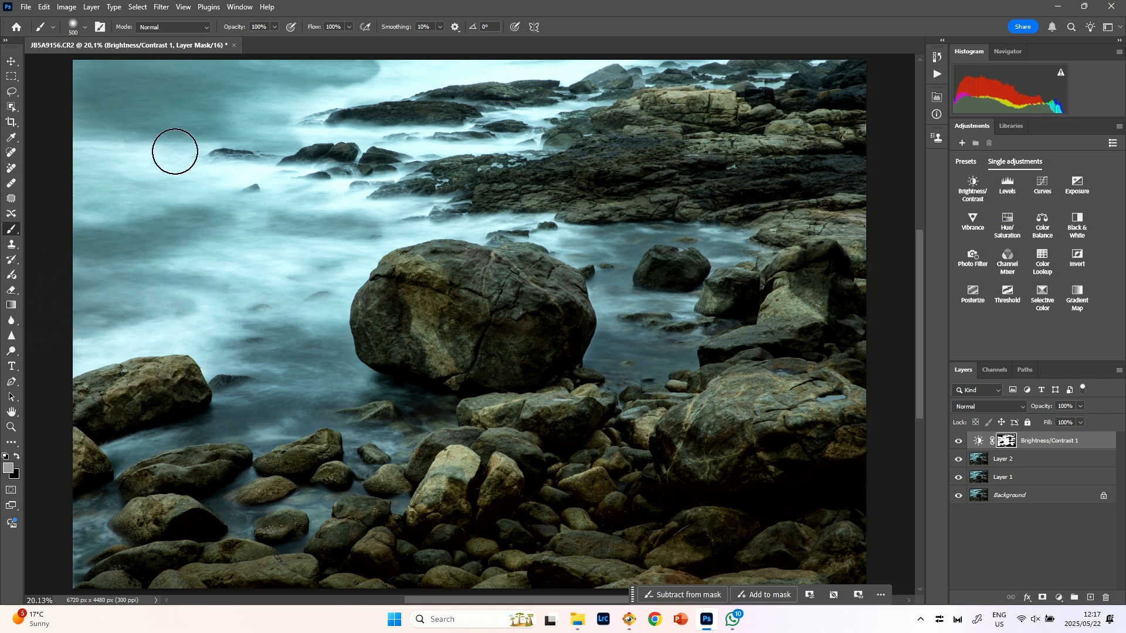
# Step: Blend the lower edge of the darkened upper-left sea with grey on the mask and undo the last stroke
pyautogui.moveTo(118, 122); pyautogui.dragTo(213, 127)
pyautogui.press('x')
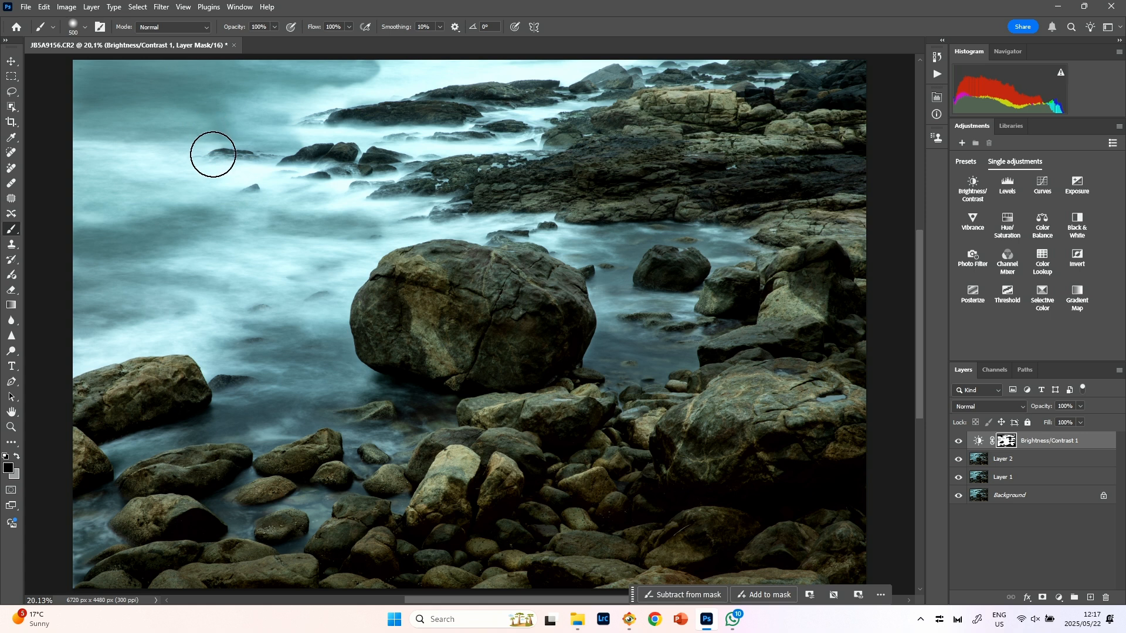
pyautogui.hotkey('ctrl', 'z')
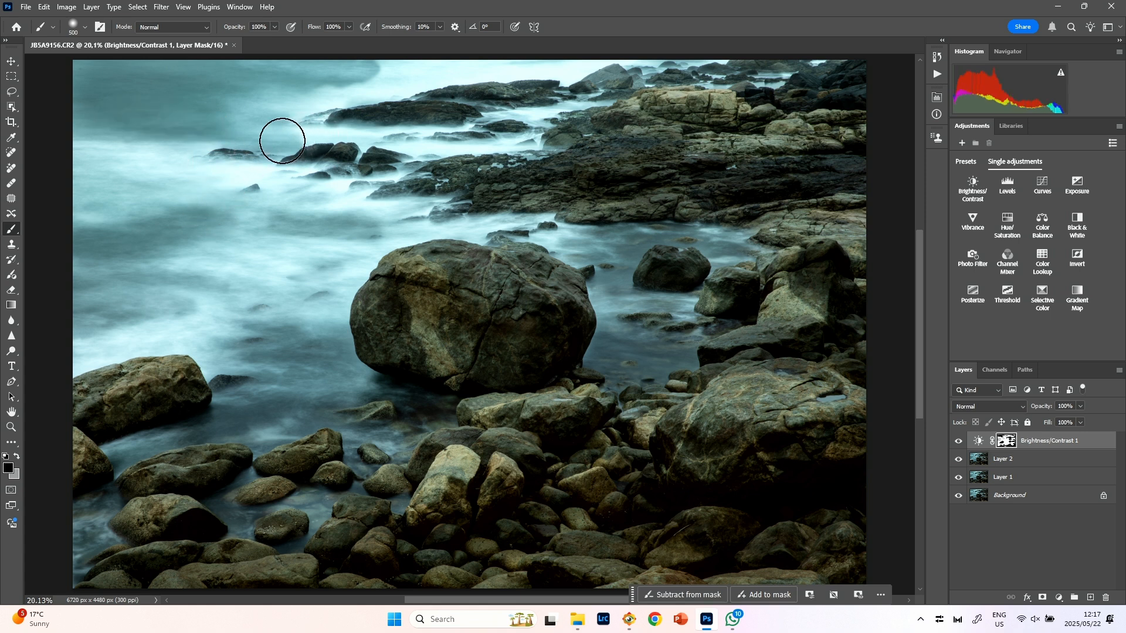
# Step: Touch up the water left of the distant rocks on the mask, and paint white ffffff over the edge of the darkened upper-left sea
pyautogui.moveTo(177, 193)
pyautogui.mouseDown()
pyautogui.moveTo(106, 182)
pyautogui.moveTo(231, 194)
pyautogui.moveTo(357, 187)
pyautogui.mouseUp()
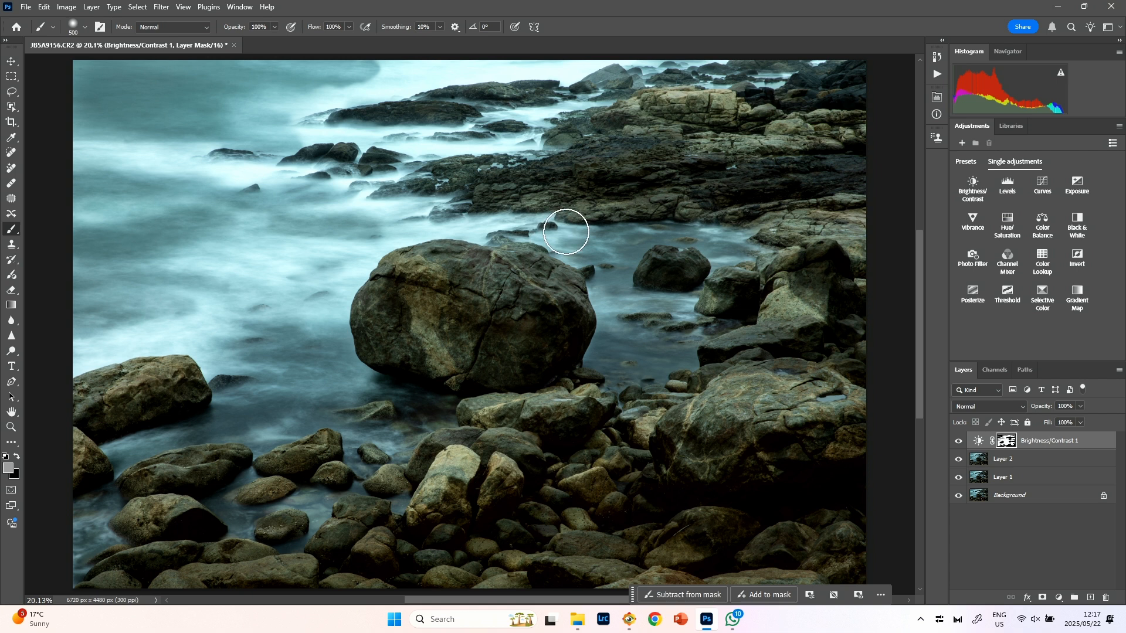
pyautogui.press('x')
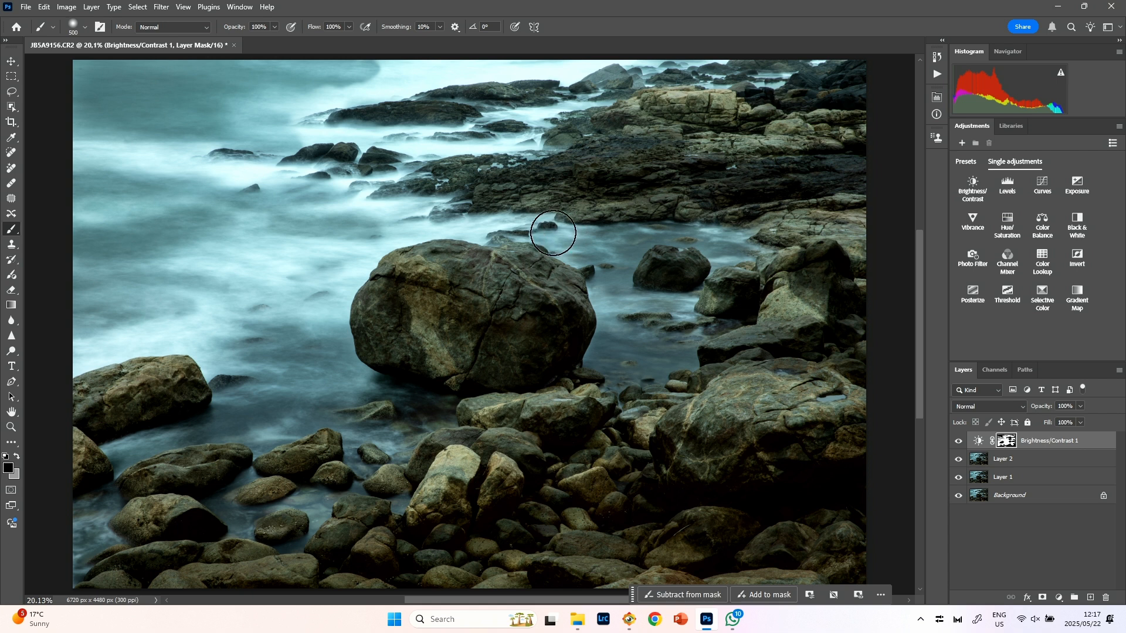
pyautogui.click(8, 469)
pyautogui.write('ffffff')
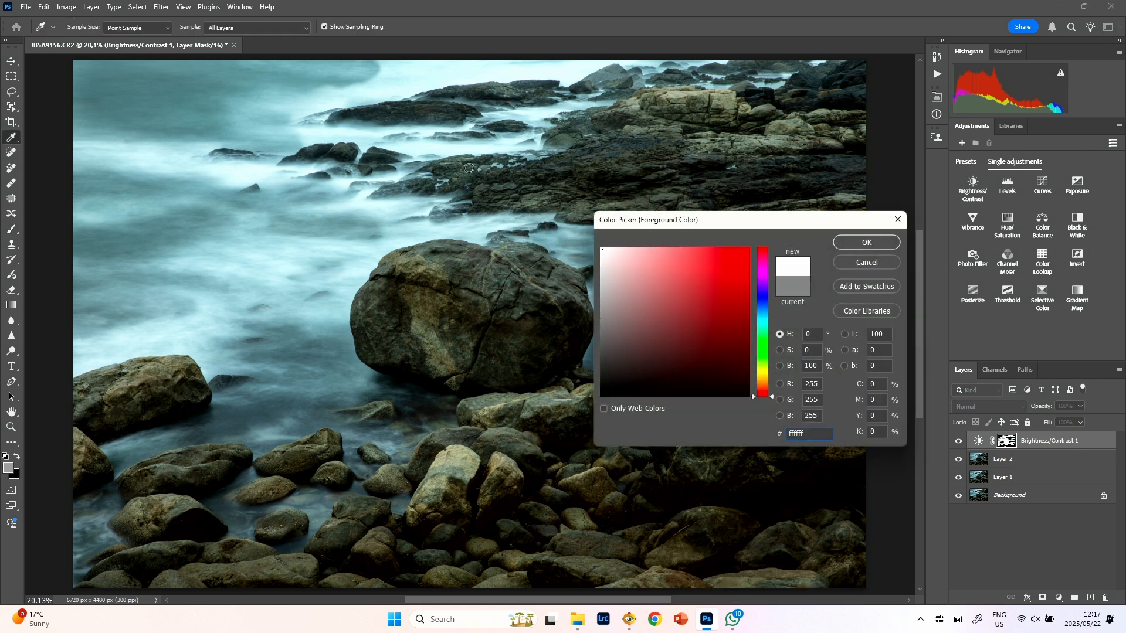
pyautogui.click(865, 241)
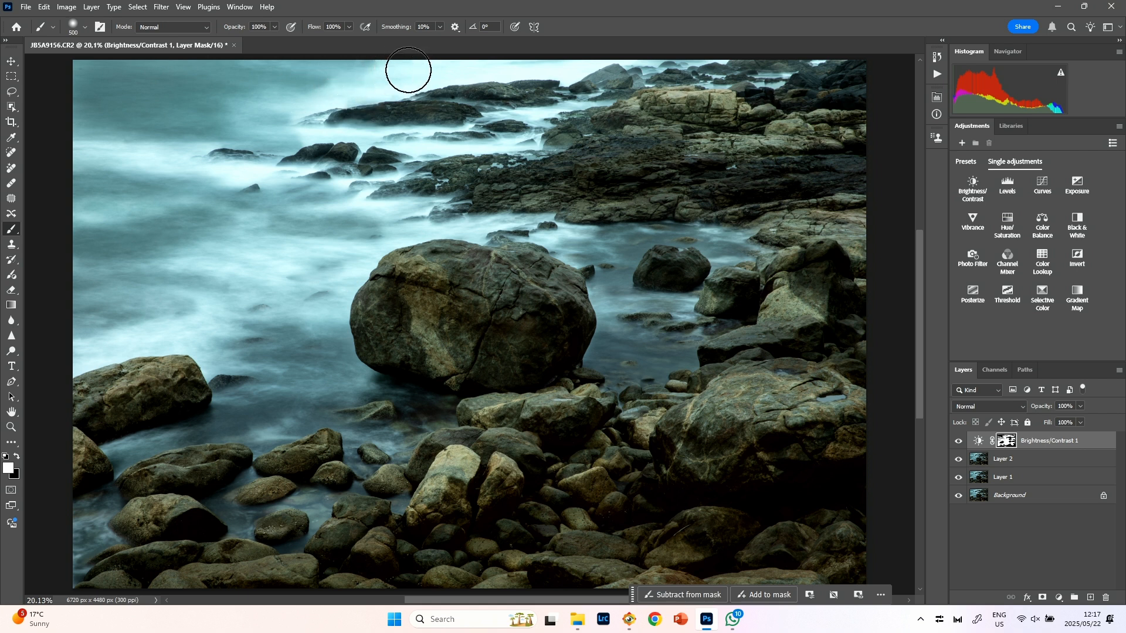
pyautogui.moveTo(357, 88)
pyautogui.mouseDown()
pyautogui.moveTo(330, 109)
pyautogui.moveTo(244, 108)
pyautogui.mouseUp()
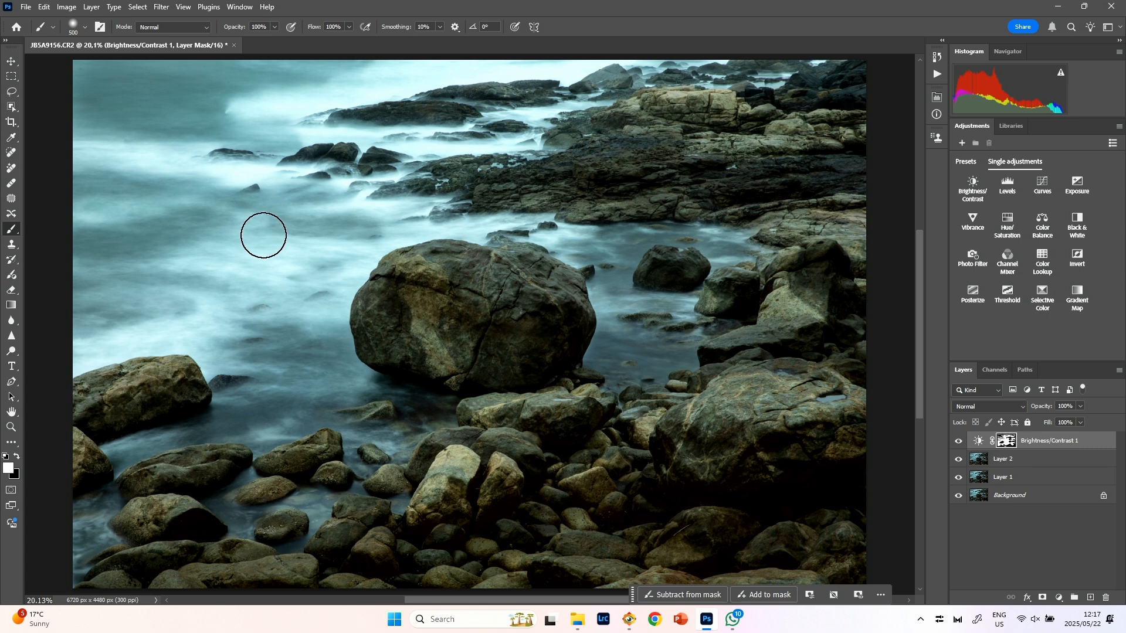
pyautogui.press('x')
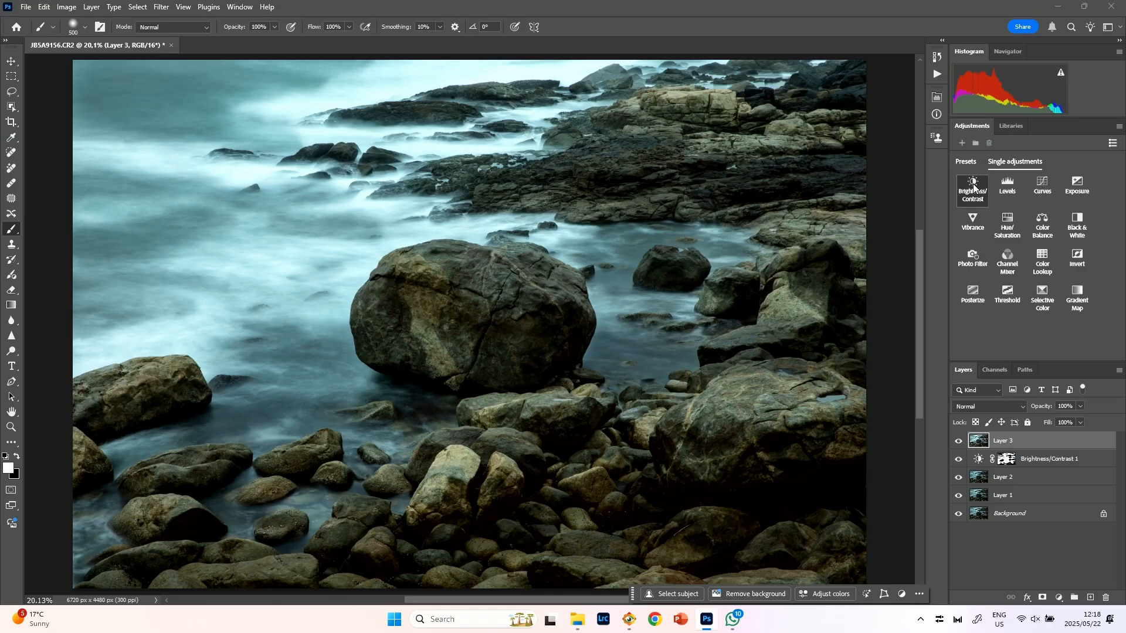
# Step: Add a second Brightness/Contrast adjustment above the merged layer with brightness -26 and contrast -12
pyautogui.click(973, 187)
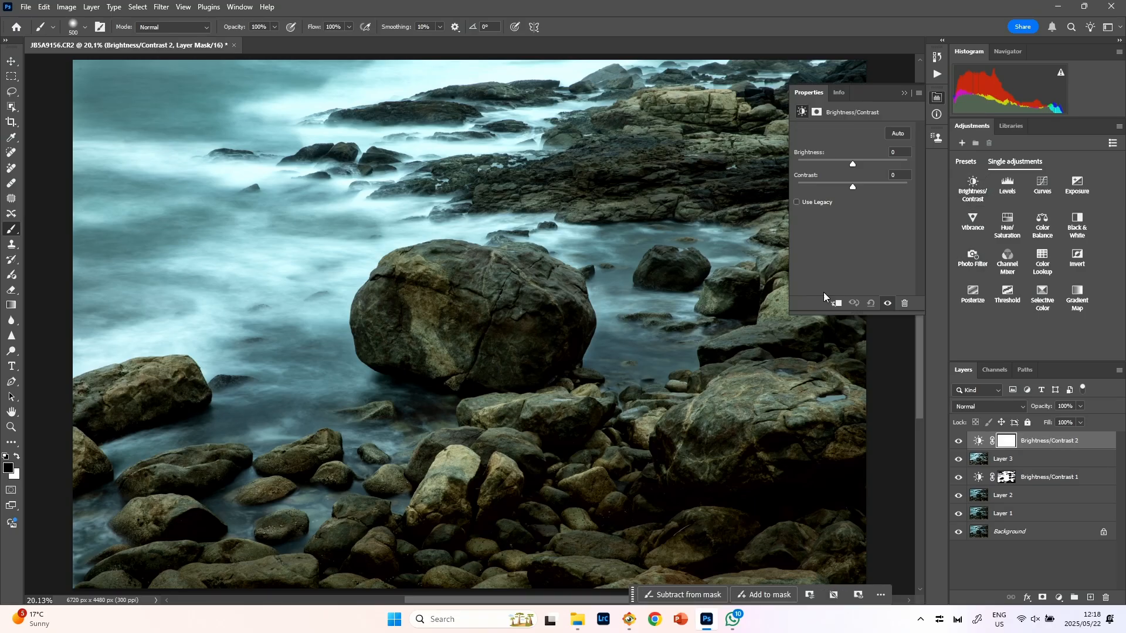
pyautogui.moveTo(856, 162); pyautogui.dragTo(822, 188)
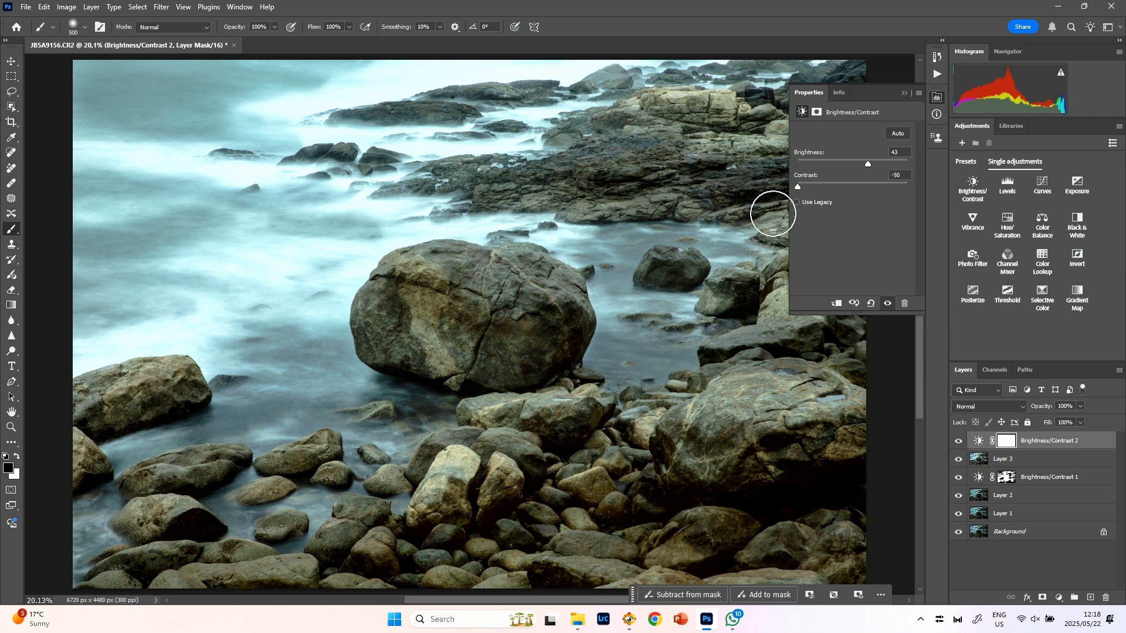
pyautogui.moveTo(798, 186); pyautogui.dragTo(843, 204)
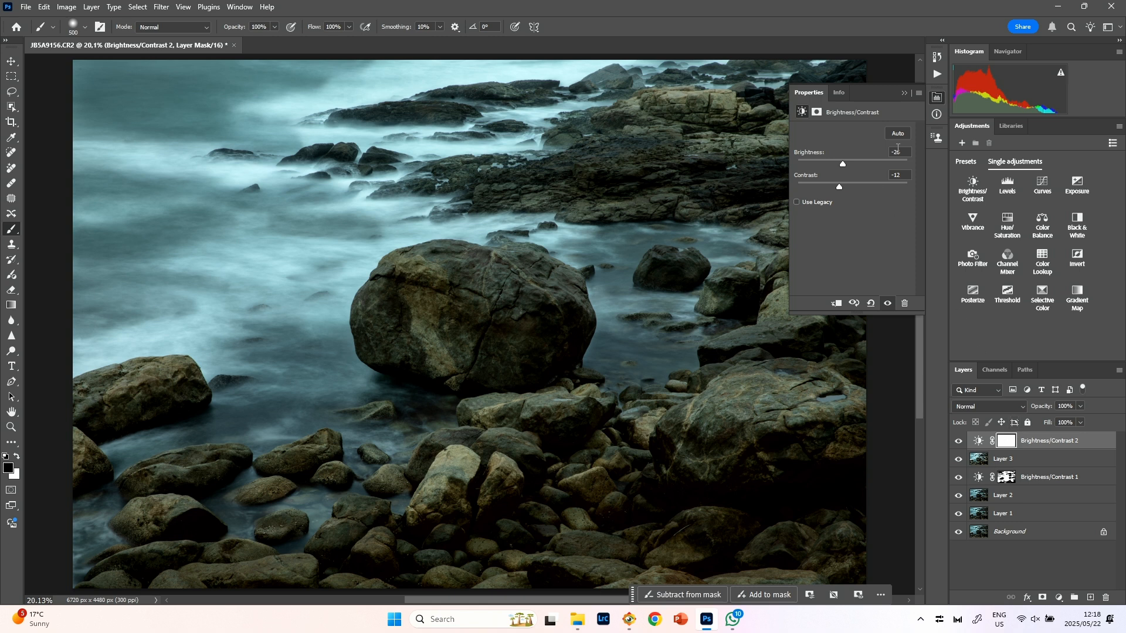
pyautogui.click(938, 98)
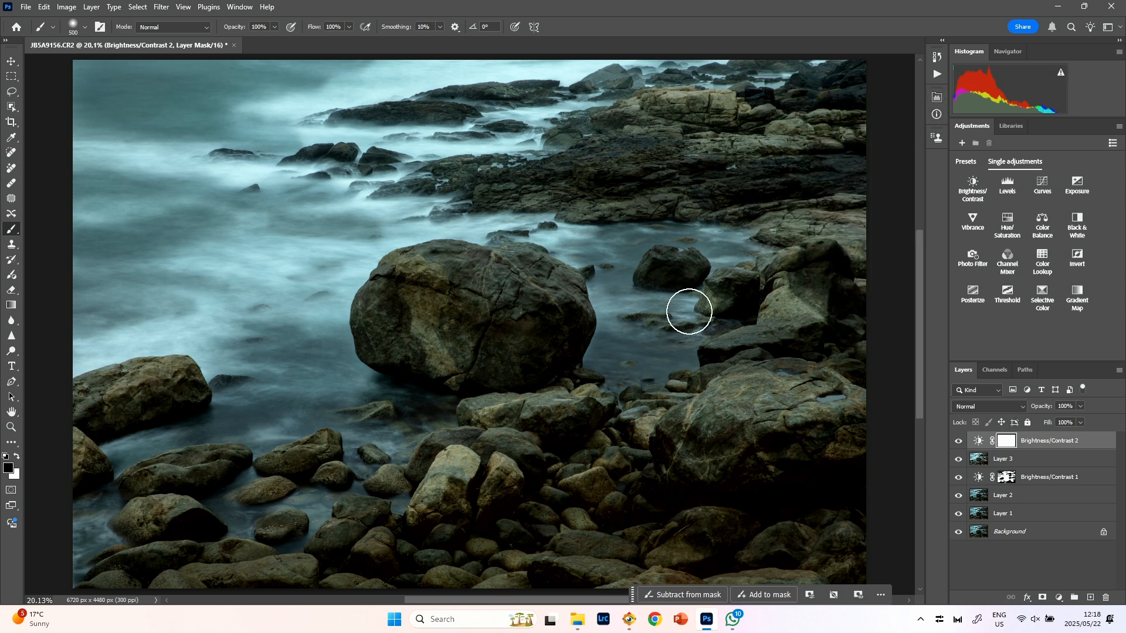
# Step: Paint black on the second adjustment's mask over the boulder, sea and left-hand rocks, and compare the effect using layer visibility and opacity
pyautogui.moveTo(404, 332)
pyautogui.mouseDown()
pyautogui.moveTo(457, 293)
pyautogui.moveTo(400, 321)
pyautogui.moveTo(474, 330)
pyautogui.moveTo(502, 310)
pyautogui.moveTo(491, 318)
pyautogui.moveTo(534, 325)
pyautogui.moveTo(576, 305)
pyautogui.mouseUp()
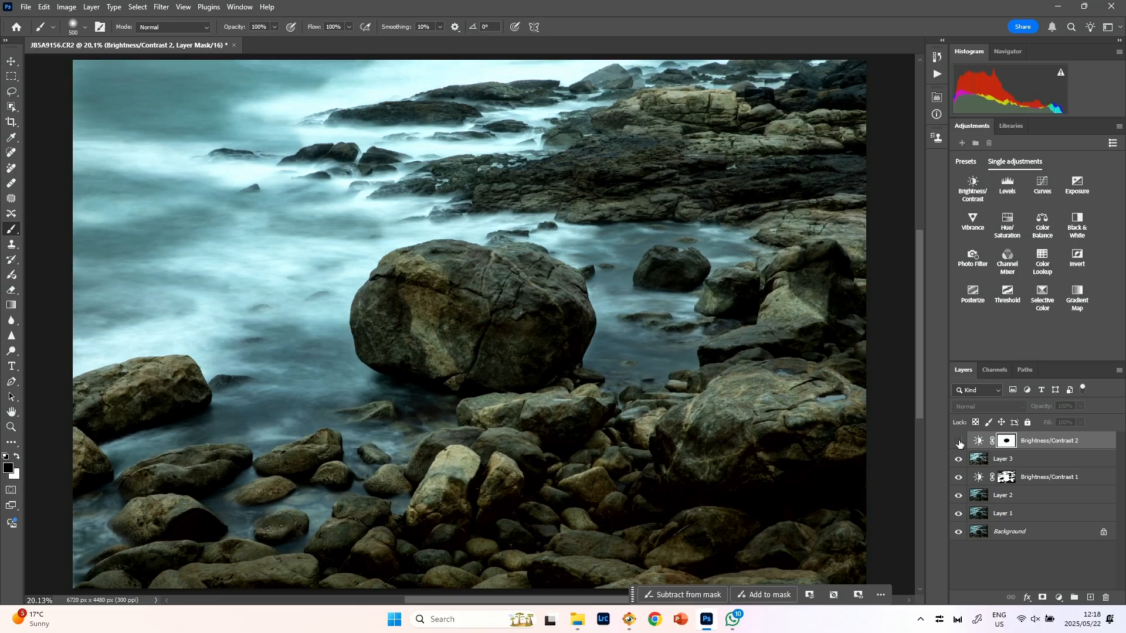
pyautogui.click(958, 441)
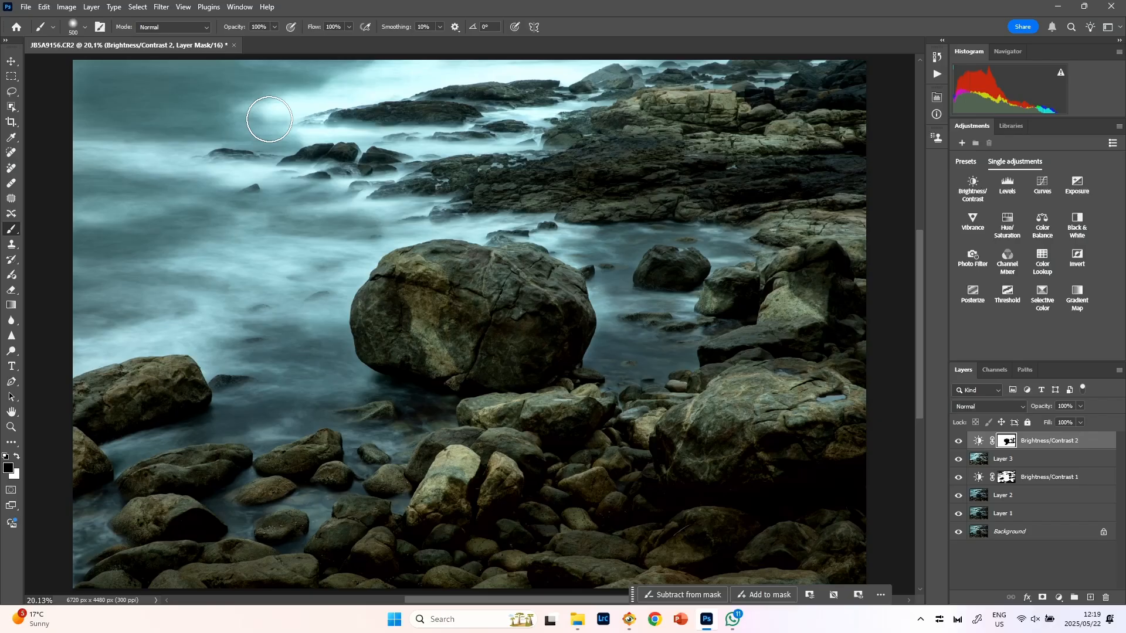
pyautogui.moveTo(269, 119)
pyautogui.mouseDown()
pyautogui.moveTo(547, 140)
pyautogui.moveTo(282, 144)
pyautogui.moveTo(155, 162)
pyautogui.moveTo(55, 156)
pyautogui.moveTo(274, 144)
pyautogui.moveTo(419, 186)
pyautogui.moveTo(207, 180)
pyautogui.moveTo(79, 202)
pyautogui.moveTo(116, 210)
pyautogui.moveTo(251, 194)
pyautogui.moveTo(376, 221)
pyautogui.moveTo(490, 223)
pyautogui.moveTo(254, 242)
pyautogui.moveTo(179, 265)
pyautogui.moveTo(329, 265)
pyautogui.moveTo(298, 303)
pyautogui.moveTo(209, 290)
pyautogui.moveTo(295, 307)
pyautogui.moveTo(347, 286)
pyautogui.moveTo(78, 361)
pyautogui.moveTo(225, 349)
pyautogui.moveTo(153, 353)
pyautogui.moveTo(341, 253)
pyautogui.moveTo(491, 217)
pyautogui.moveTo(617, 276)
pyautogui.moveTo(612, 302)
pyautogui.moveTo(724, 300)
pyautogui.moveTo(660, 303)
pyautogui.moveTo(750, 265)
pyautogui.moveTo(250, 304)
pyautogui.moveTo(203, 367)
pyautogui.moveTo(247, 394)
pyautogui.moveTo(113, 434)
pyautogui.moveTo(103, 509)
pyautogui.mouseUp()
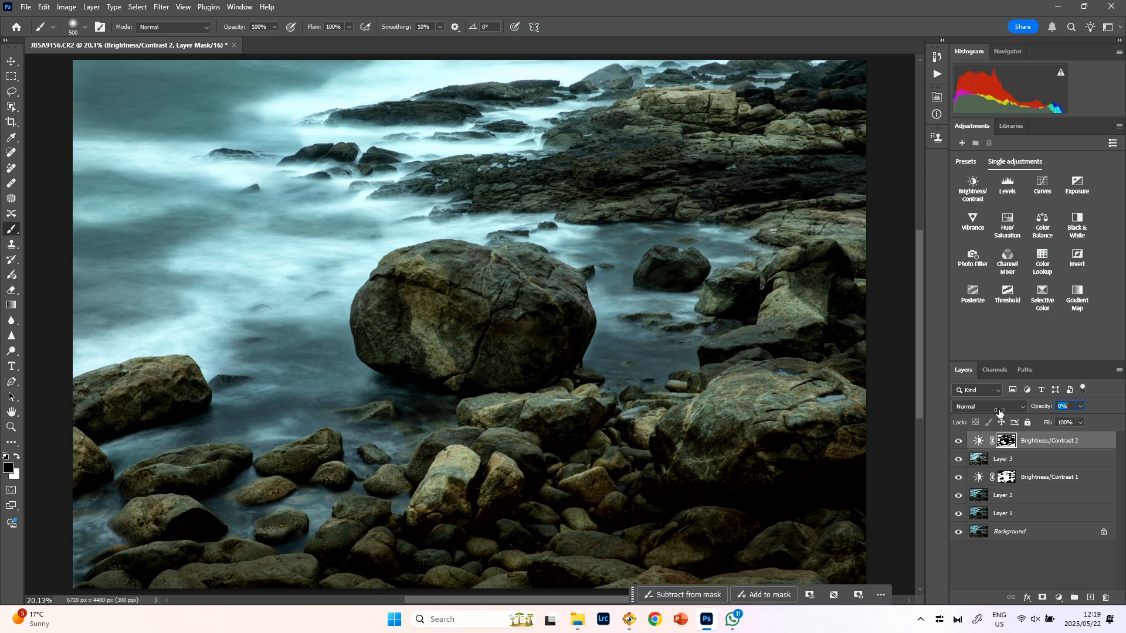
pyautogui.moveTo(1000, 412); pyautogui.dragTo(1035, 410)
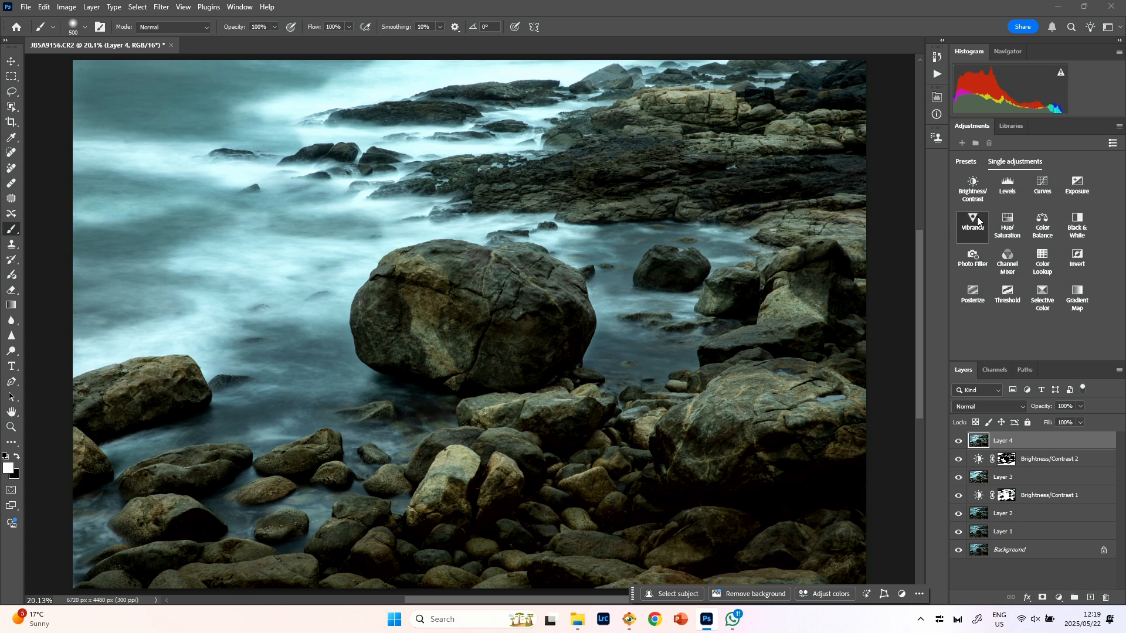
# Step: Add a third Brightness/Contrast adjustment with brightness 99 and invert its mask to black
pyautogui.click(973, 185)
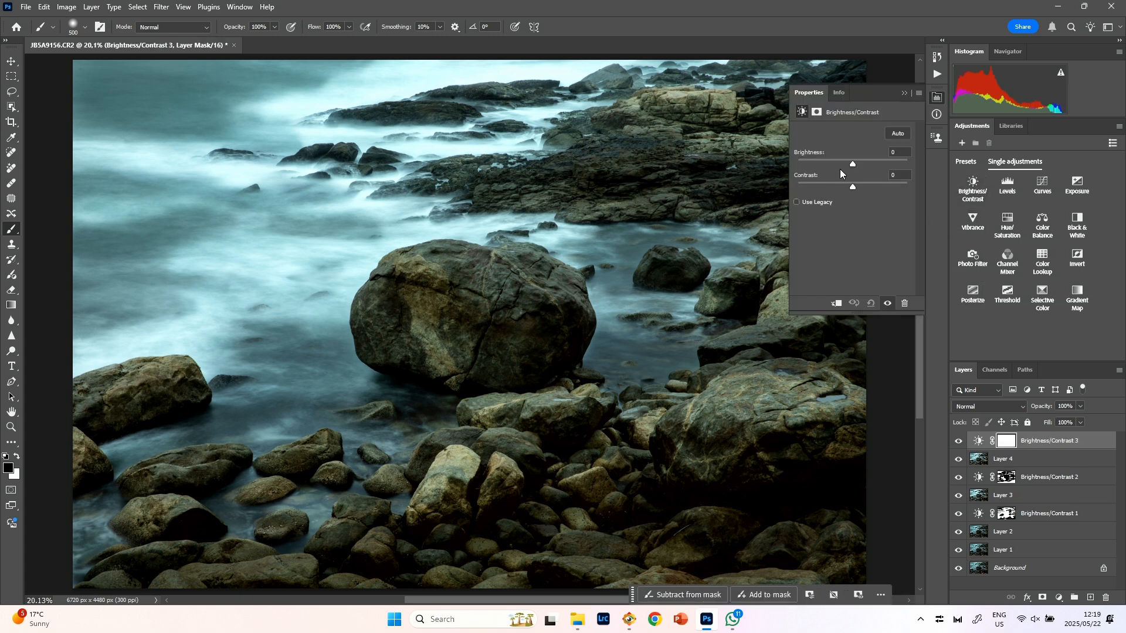
pyautogui.moveTo(853, 165); pyautogui.dragTo(890, 165)
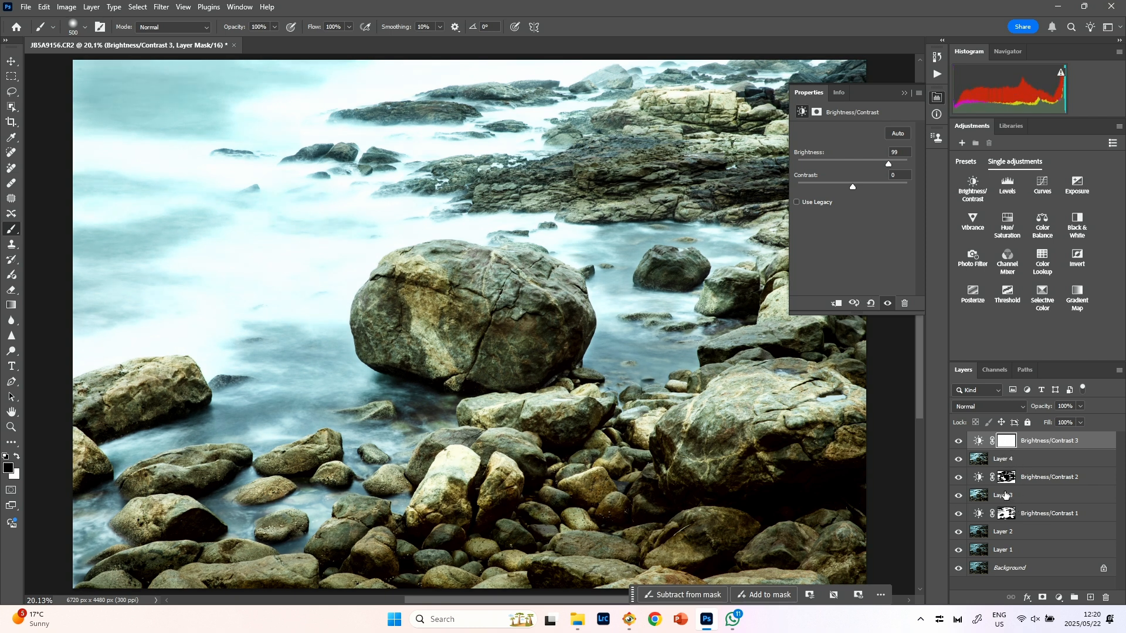
pyautogui.hotkey('ctrl', 'i')
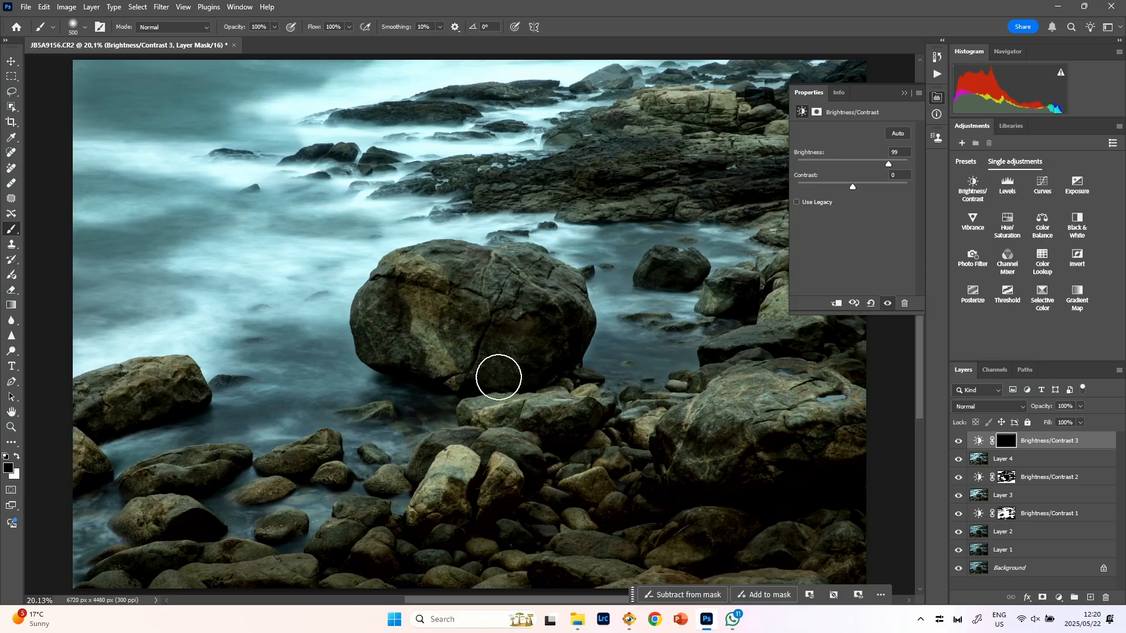
# Step: Paint white on the third adjustment's mask over the large boulder, clean up spill around its edges with black, and check the left edge up close
pyautogui.press('x')
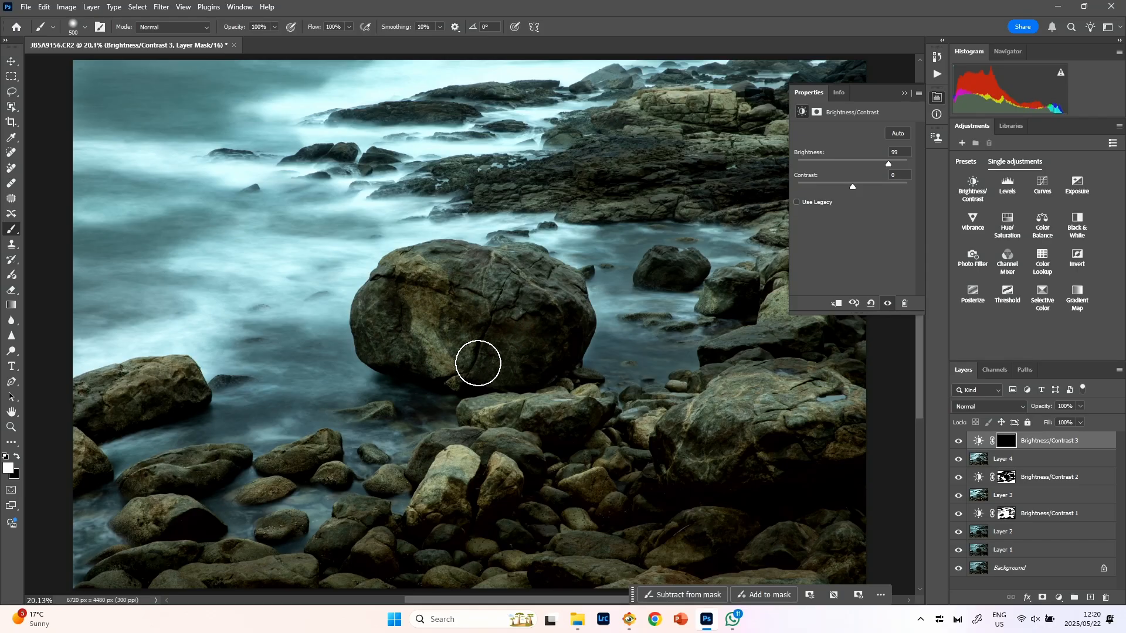
pyautogui.moveTo(425, 262)
pyautogui.mouseDown()
pyautogui.moveTo(395, 310)
pyautogui.moveTo(392, 292)
pyautogui.moveTo(459, 246)
pyautogui.moveTo(419, 287)
pyautogui.moveTo(483, 264)
pyautogui.moveTo(520, 279)
pyautogui.moveTo(523, 297)
pyautogui.moveTo(567, 299)
pyautogui.moveTo(555, 291)
pyautogui.moveTo(373, 320)
pyautogui.moveTo(428, 319)
pyautogui.moveTo(478, 343)
pyautogui.moveTo(468, 344)
pyautogui.moveTo(560, 341)
pyautogui.moveTo(369, 331)
pyautogui.mouseUp()
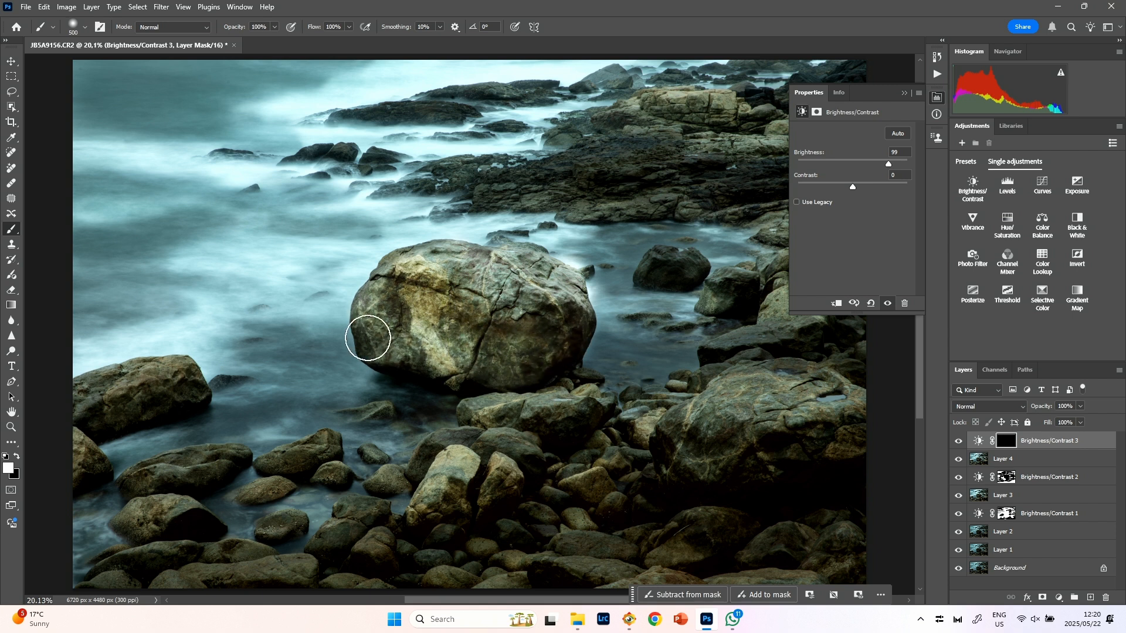
pyautogui.press('x')
pyautogui.moveTo(604, 273); pyautogui.dragTo(562, 238)
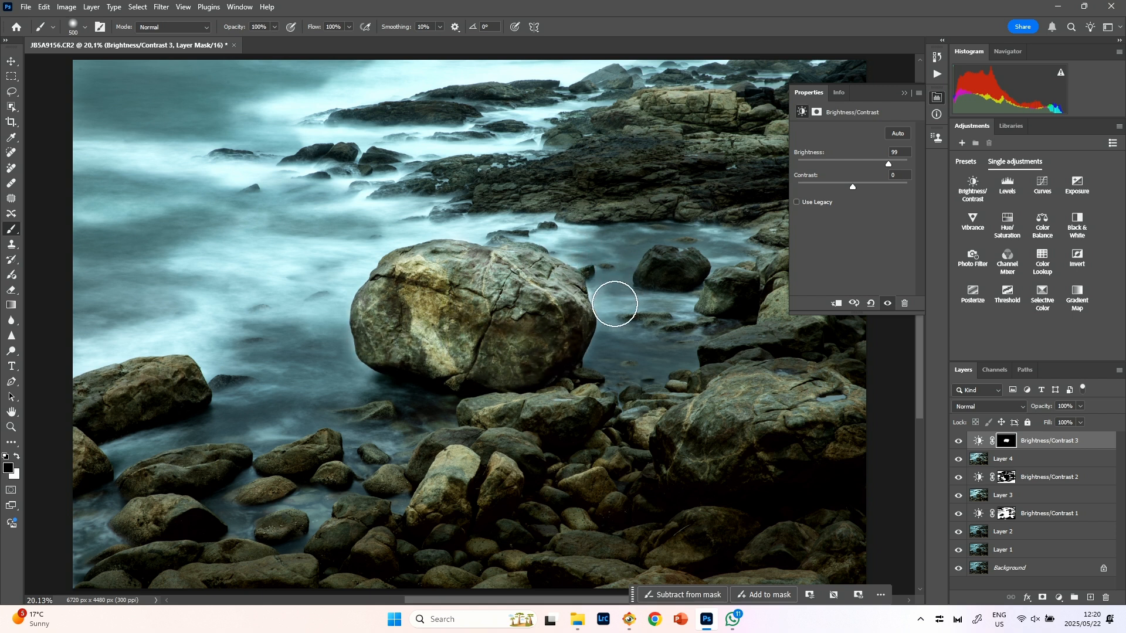
pyautogui.press('x')
pyautogui.moveTo(378, 296)
pyautogui.mouseDown()
pyautogui.moveTo(441, 269)
pyautogui.moveTo(429, 258)
pyautogui.moveTo(389, 283)
pyautogui.moveTo(372, 311)
pyautogui.moveTo(380, 336)
pyautogui.mouseUp()
pyautogui.press('x')
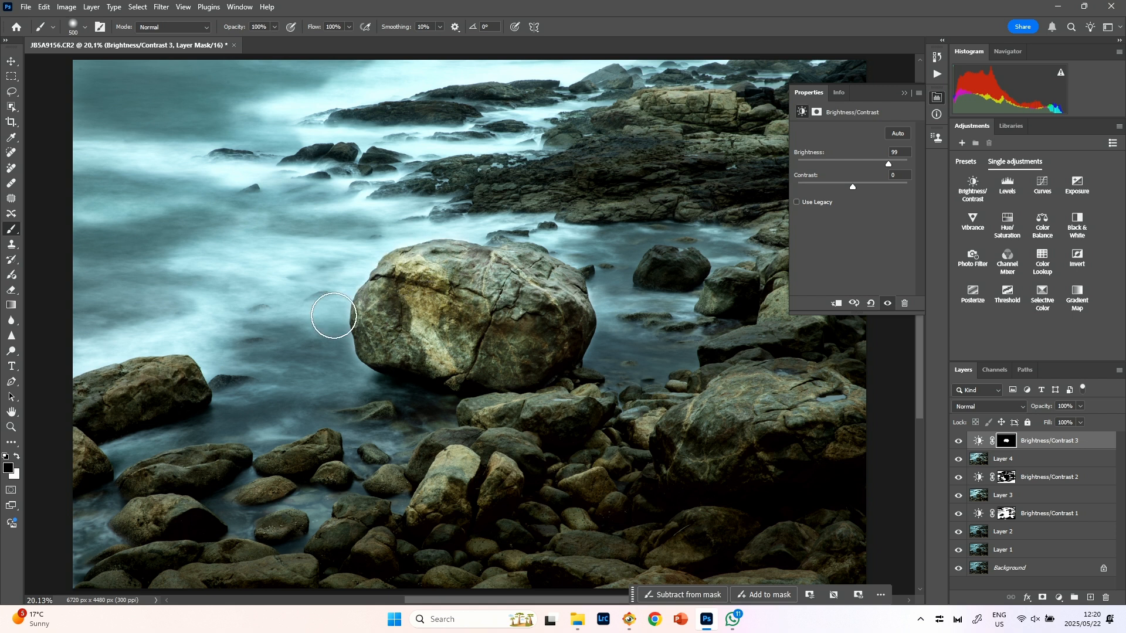
pyautogui.moveTo(334, 297)
pyautogui.mouseDown()
pyautogui.moveTo(352, 358)
pyautogui.moveTo(390, 390)
pyautogui.mouseUp()
pyautogui.moveTo(388, 366); pyautogui.dragTo(528, 372)
pyautogui.moveTo(435, 309)
pyautogui.mouseDown()
pyautogui.moveTo(606, 444)
pyautogui.moveTo(616, 535)
pyautogui.mouseUp()
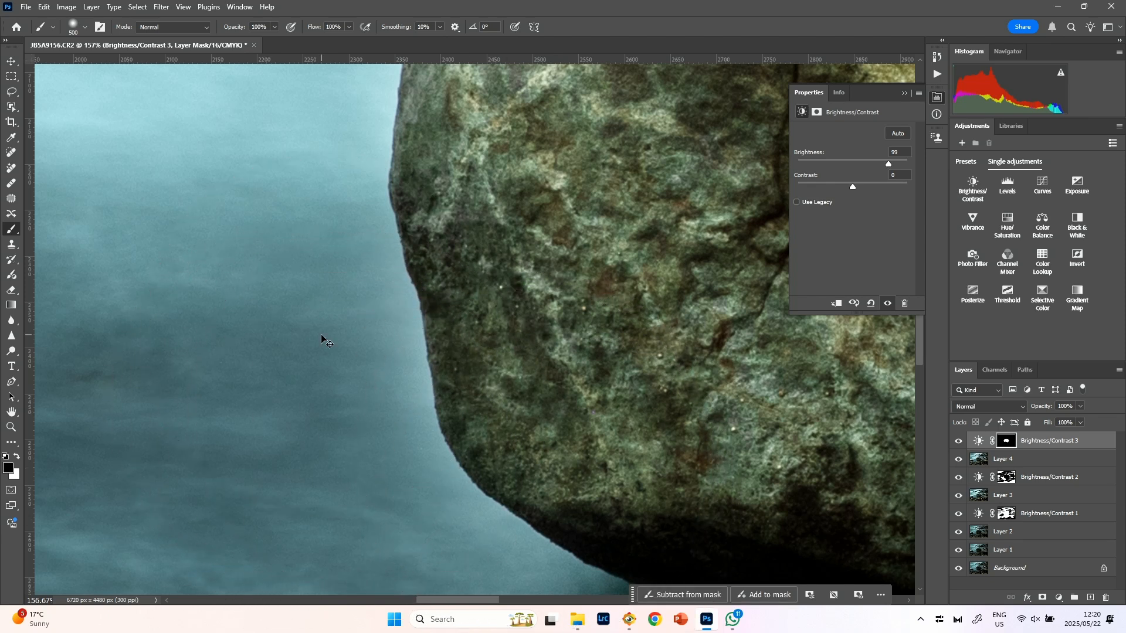
pyautogui.hotkey('ctrl', '0')
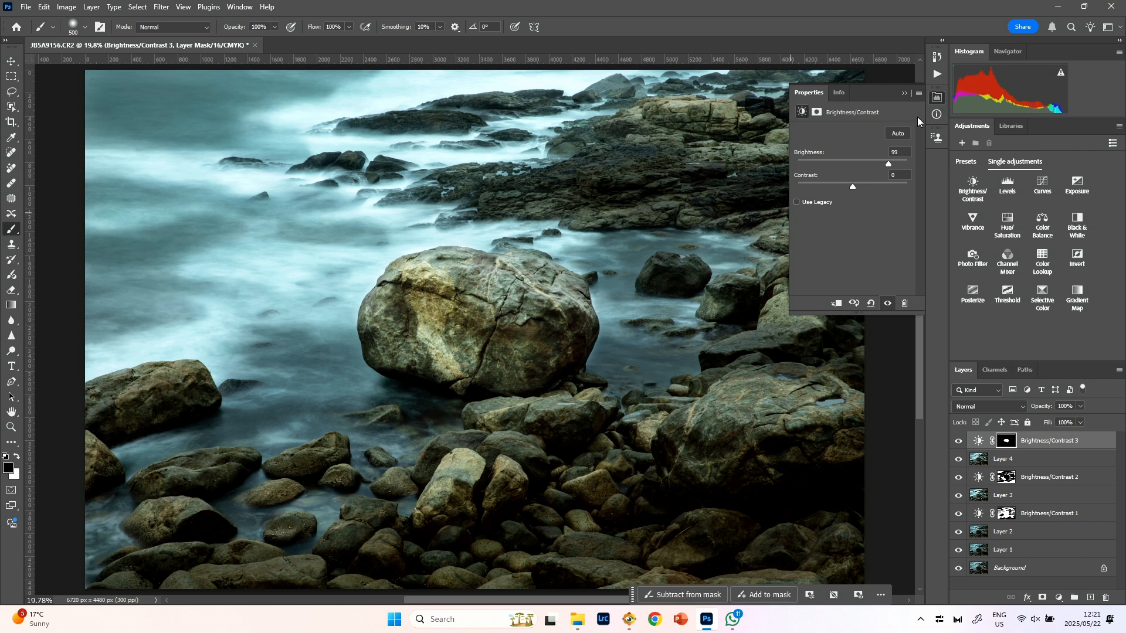
pyautogui.click(937, 97)
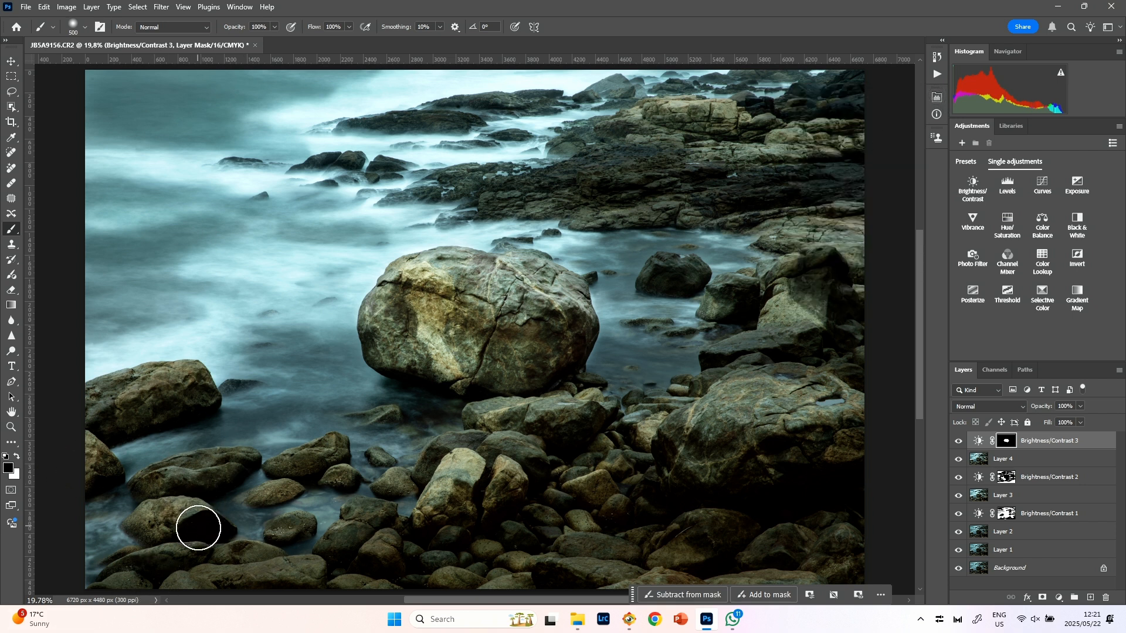
# Step: Stamp all visible layers into a new top layer and frame a tighter original-ratio crop around the large boulder
pyautogui.hotkey('ctrl', 'shift', 'alt', 'e')
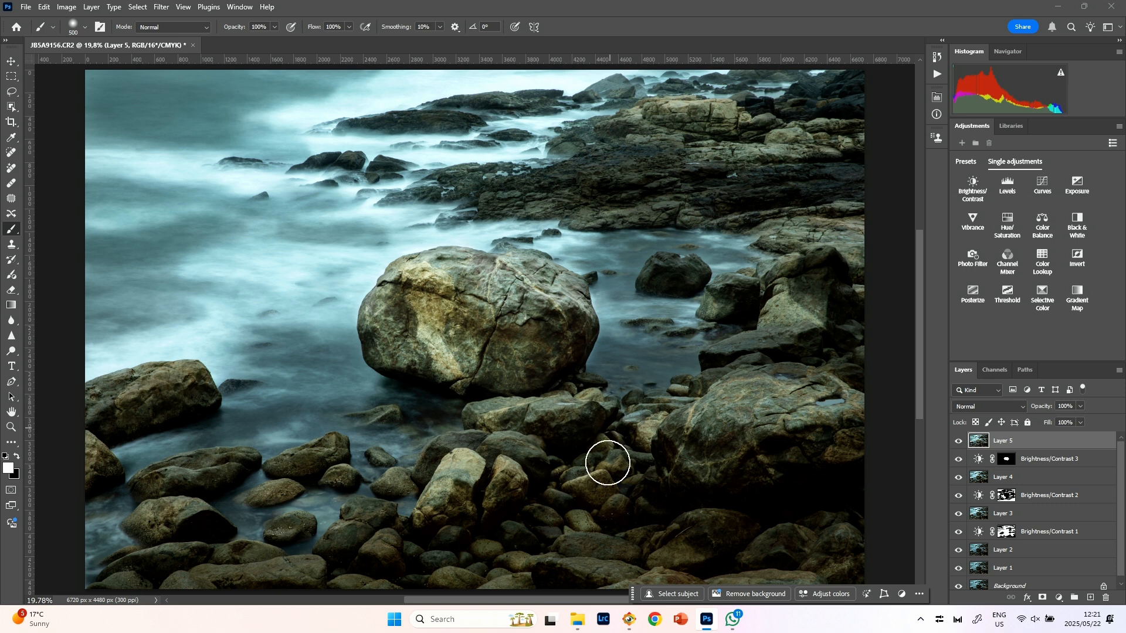
pyautogui.press('c')
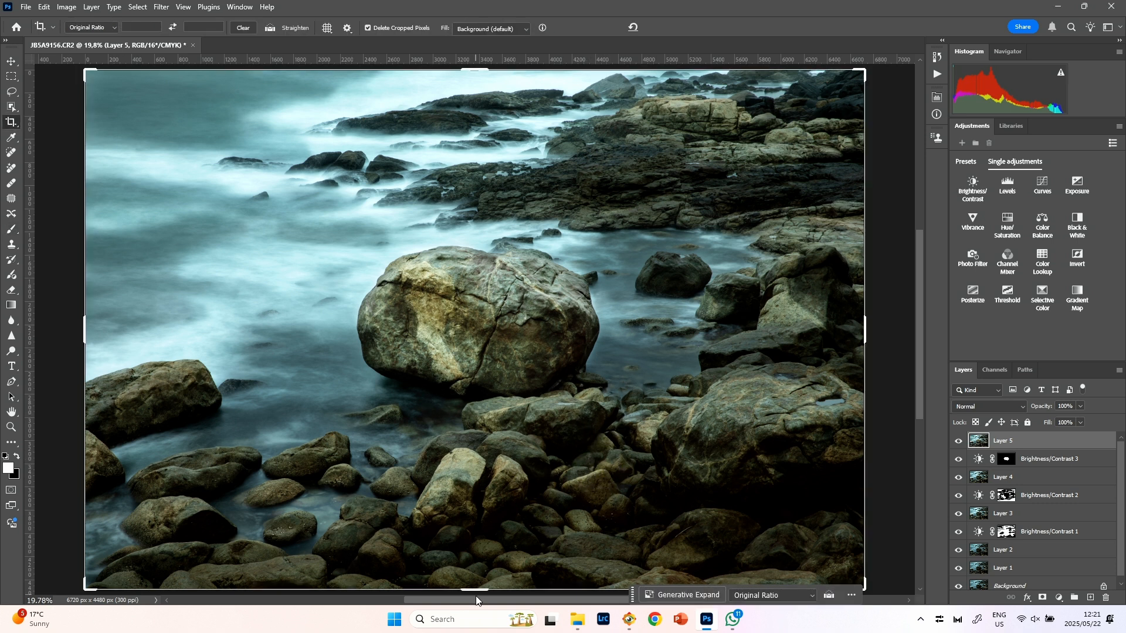
pyautogui.moveTo(480, 592); pyautogui.dragTo(476, 508)
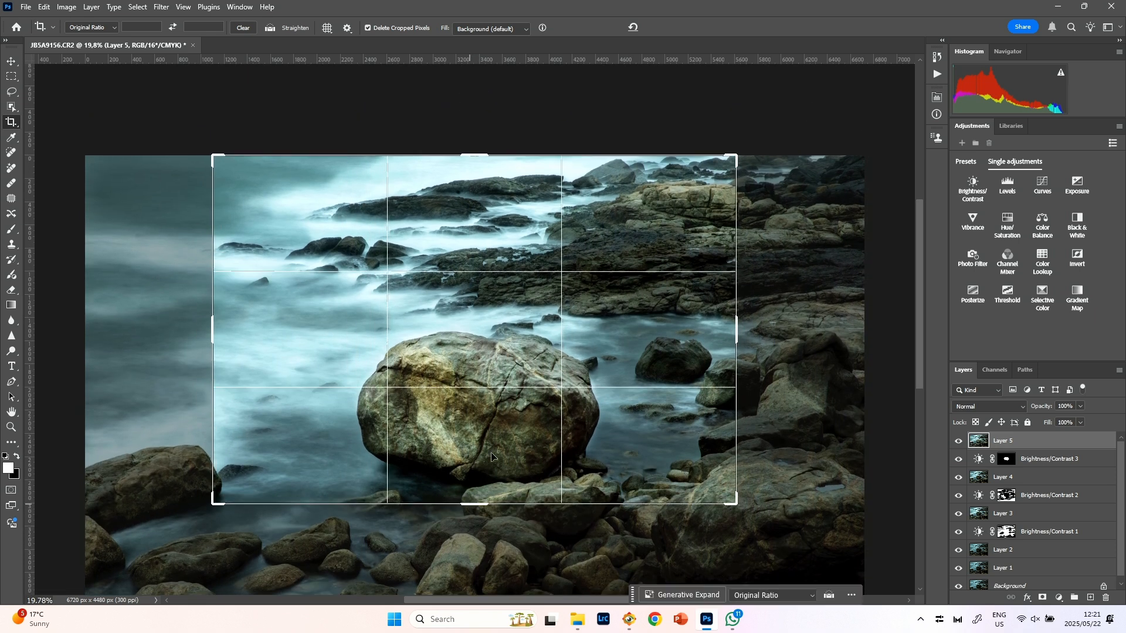
pyautogui.moveTo(451, 347); pyautogui.dragTo(506, 283)
pyautogui.moveTo(530, 305); pyautogui.dragTo(526, 302)
pyautogui.moveTo(734, 504); pyautogui.dragTo(768, 528)
pyautogui.moveTo(441, 351); pyautogui.dragTo(478, 355)
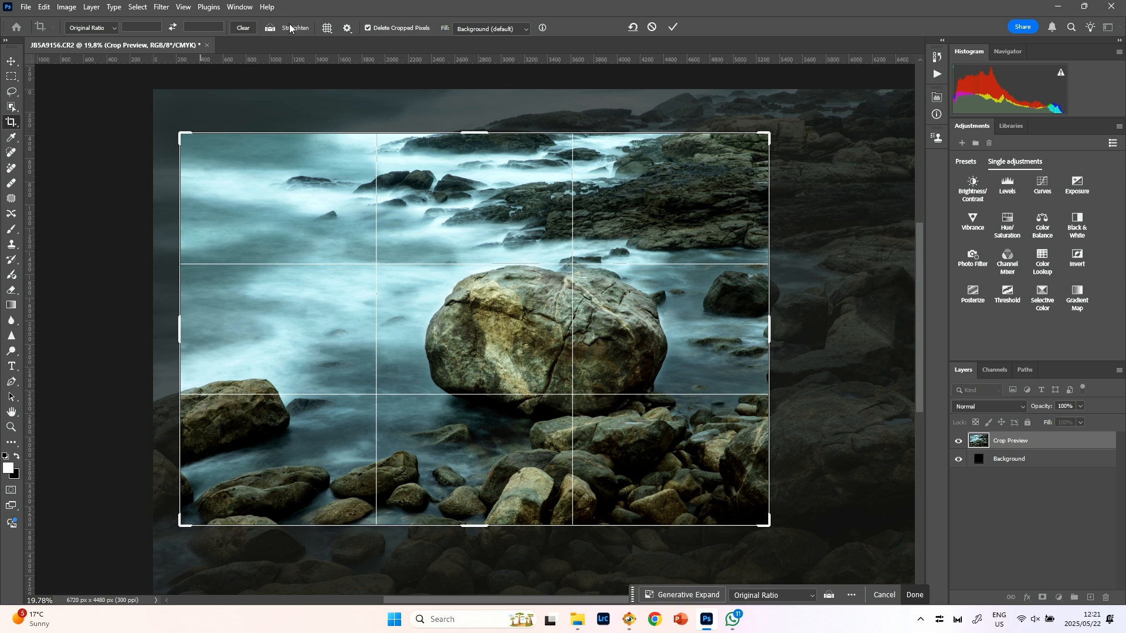
# Step: Try the Triangle and Golden Ratio crop overlays, and set the overlay to Golden Spiral
pyautogui.click(329, 28)
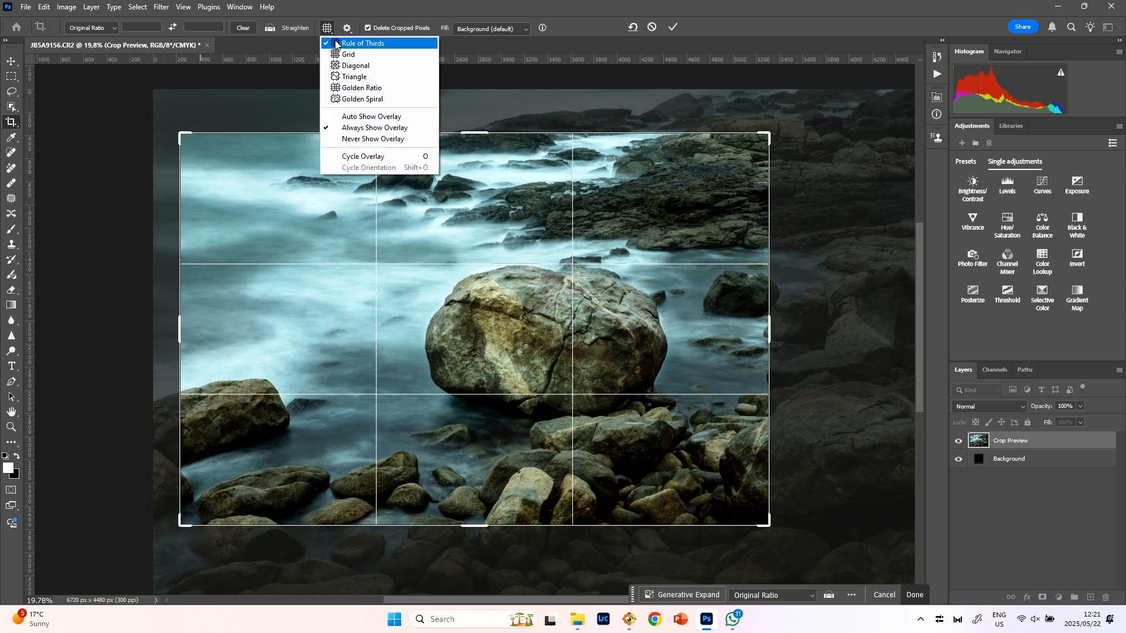
pyautogui.click(363, 77)
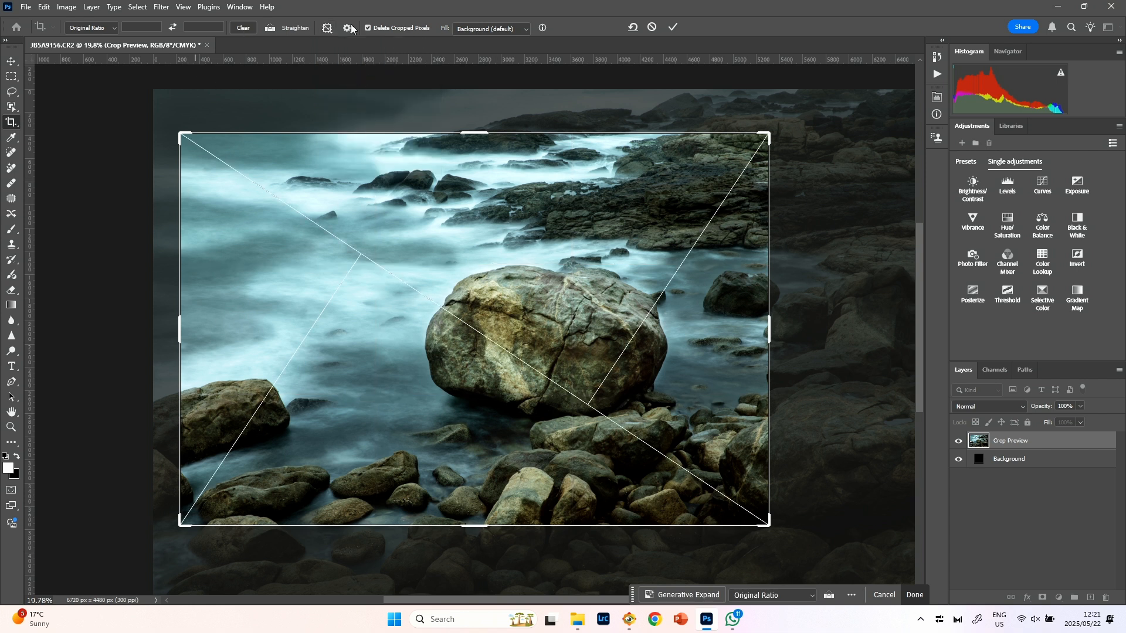
pyautogui.click(327, 27)
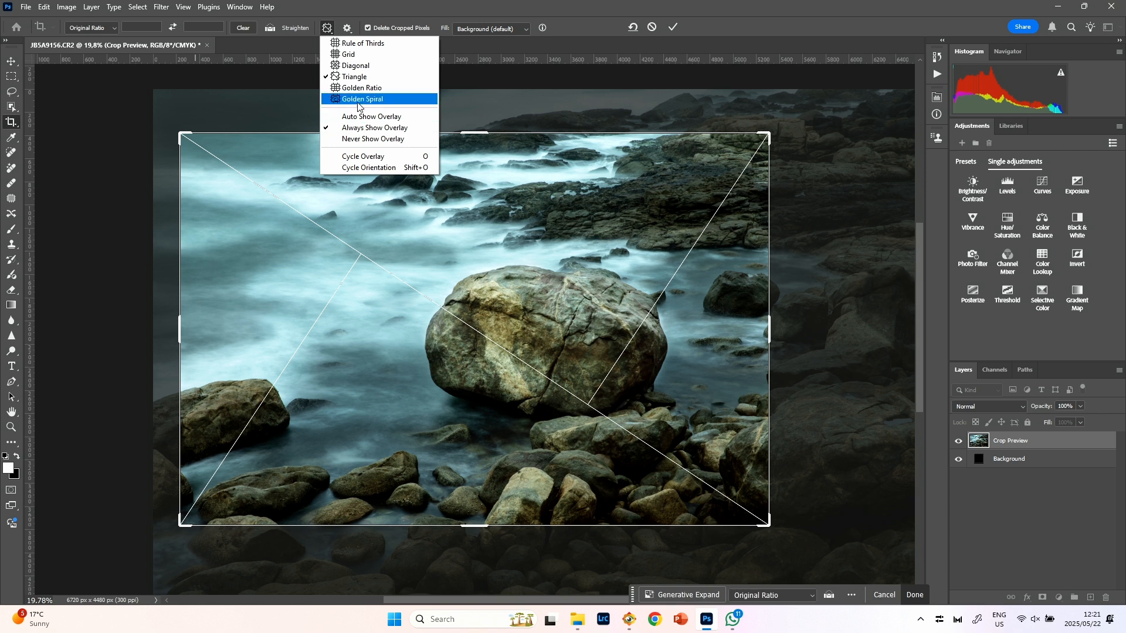
pyautogui.click(368, 88)
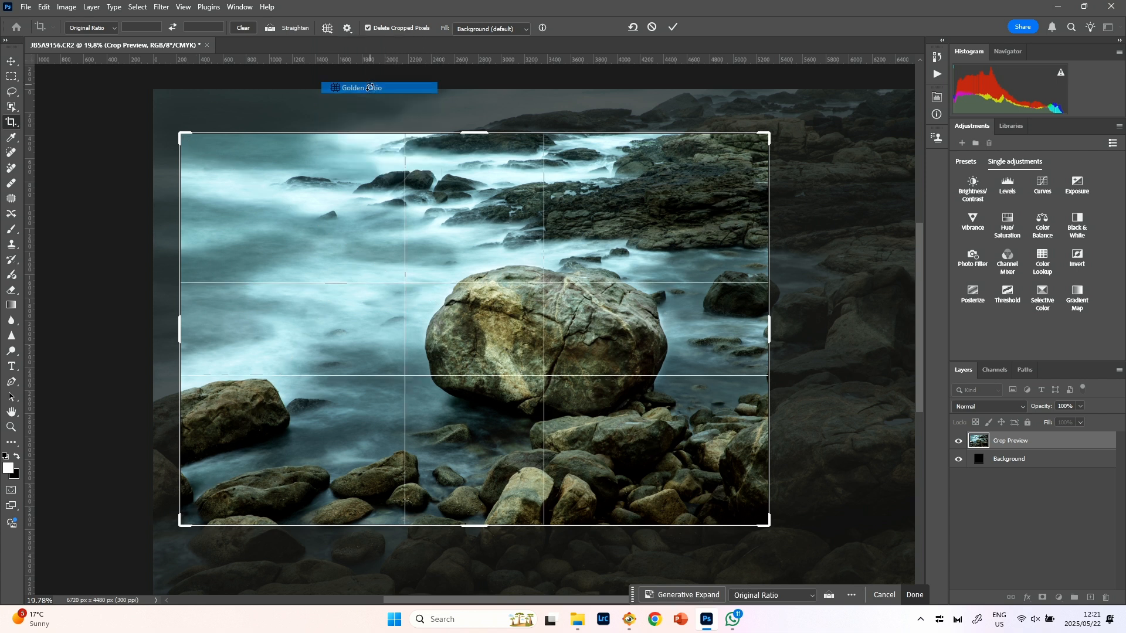
pyautogui.click(326, 27)
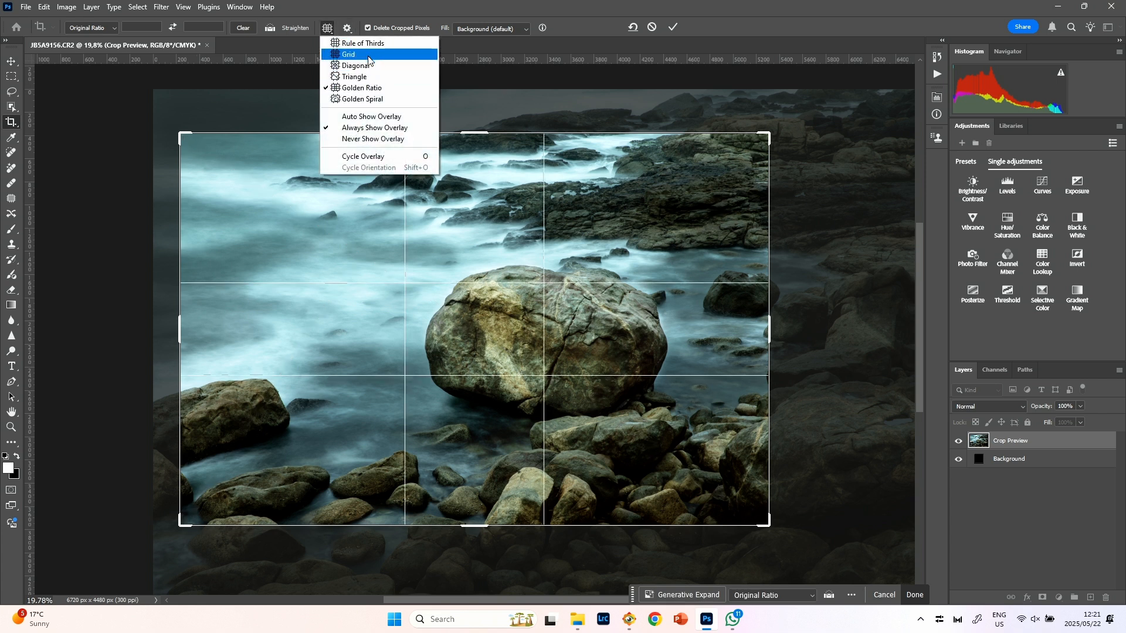
pyautogui.click(389, 101)
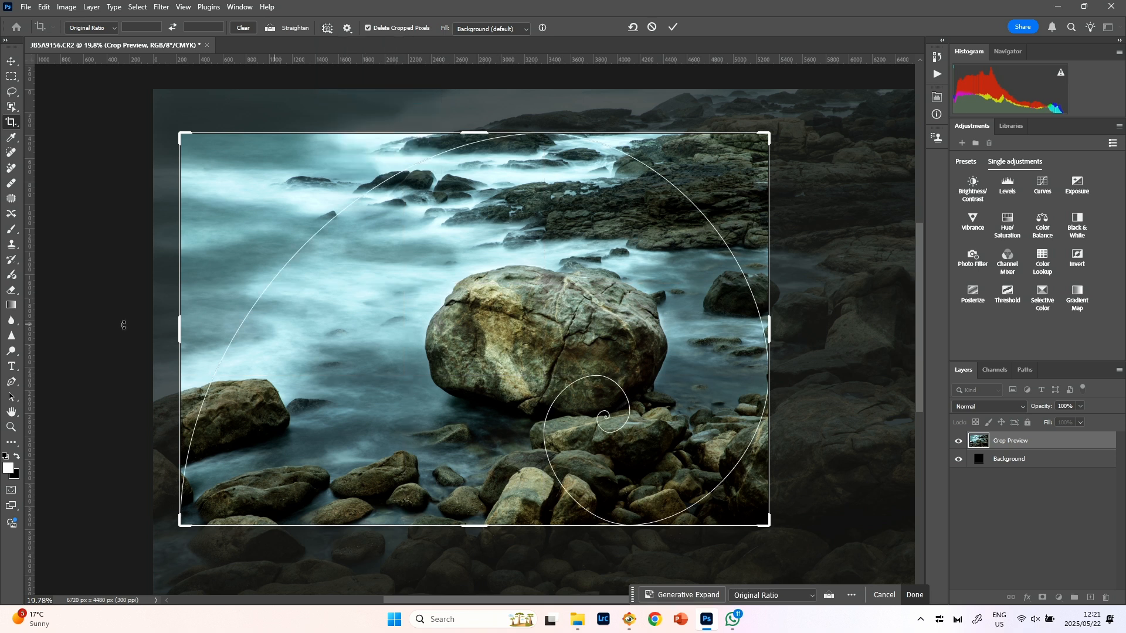
# Step: Enlarge the original-ratio crop frame around the large boulder to about 5334 × 3556 px
pyautogui.moveTo(186, 140)
pyautogui.mouseDown()
pyautogui.moveTo(165, 118)
pyautogui.moveTo(174, 123)
pyautogui.mouseUp()
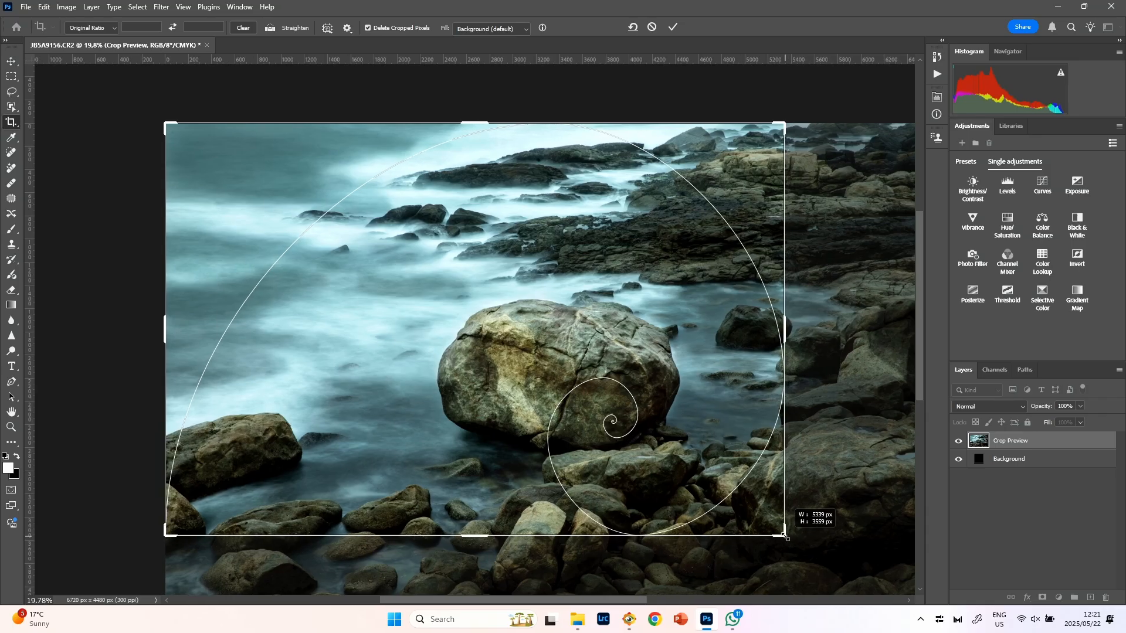
pyautogui.moveTo(784, 506); pyautogui.dragTo(756, 535)
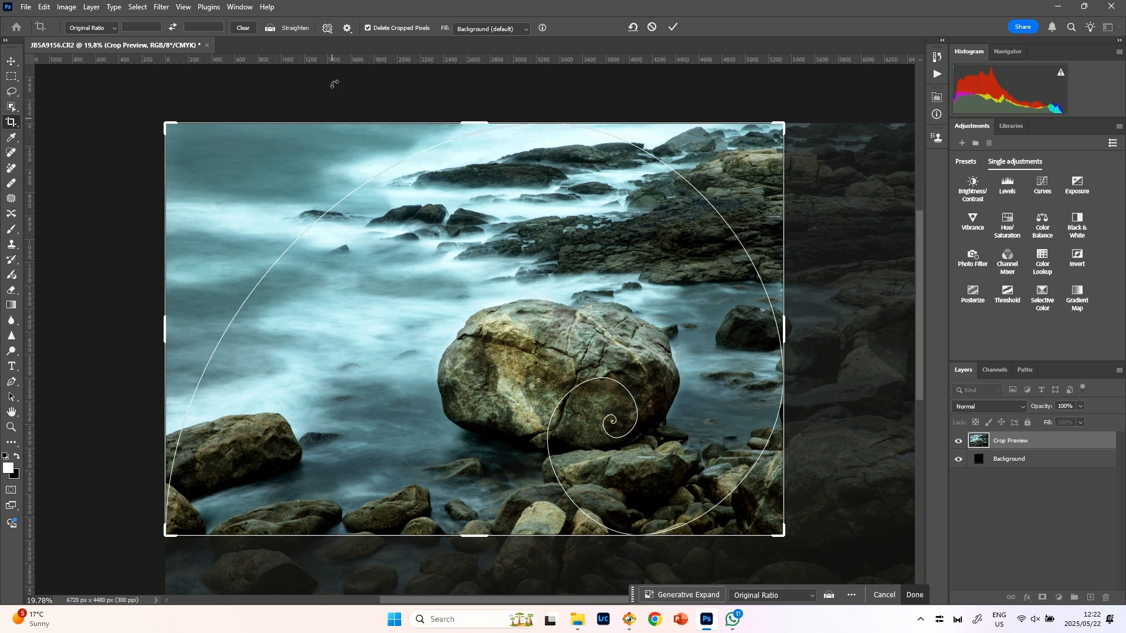
# Step: Check the crop composition with the Diagonal and Triangle overlays, and apply the crop
pyautogui.click(327, 28)
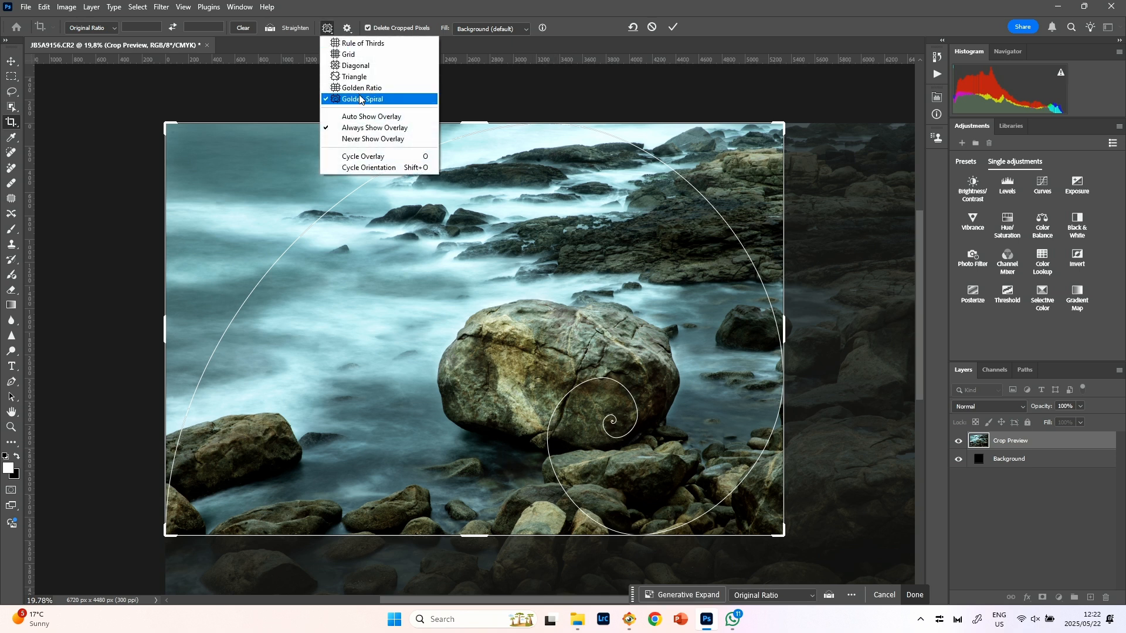
pyautogui.click(358, 65)
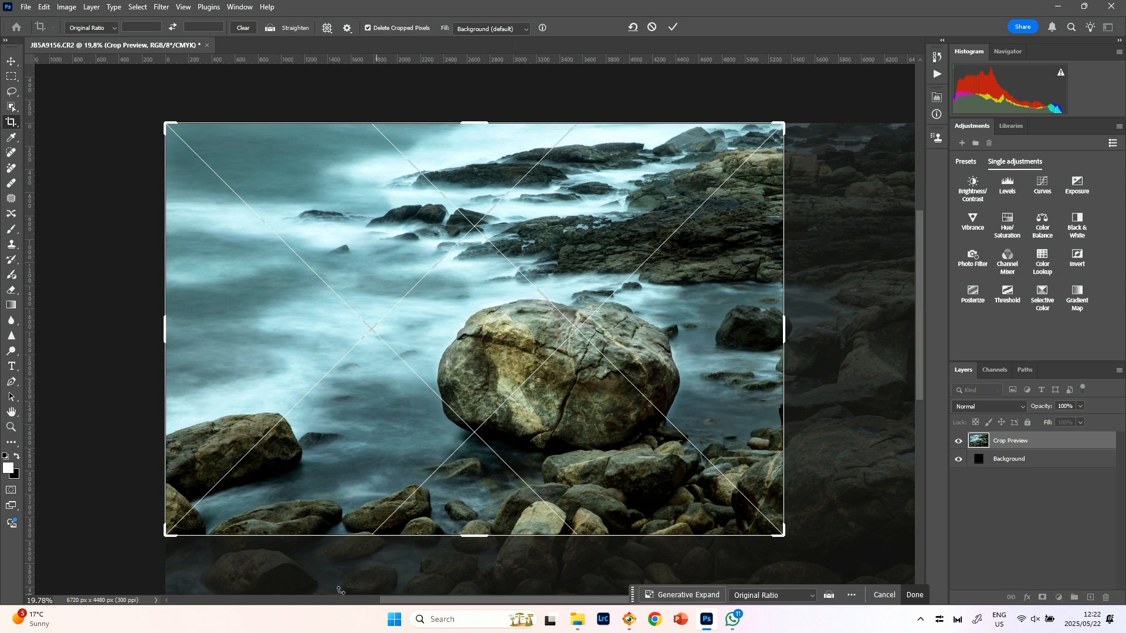
pyautogui.click(327, 31)
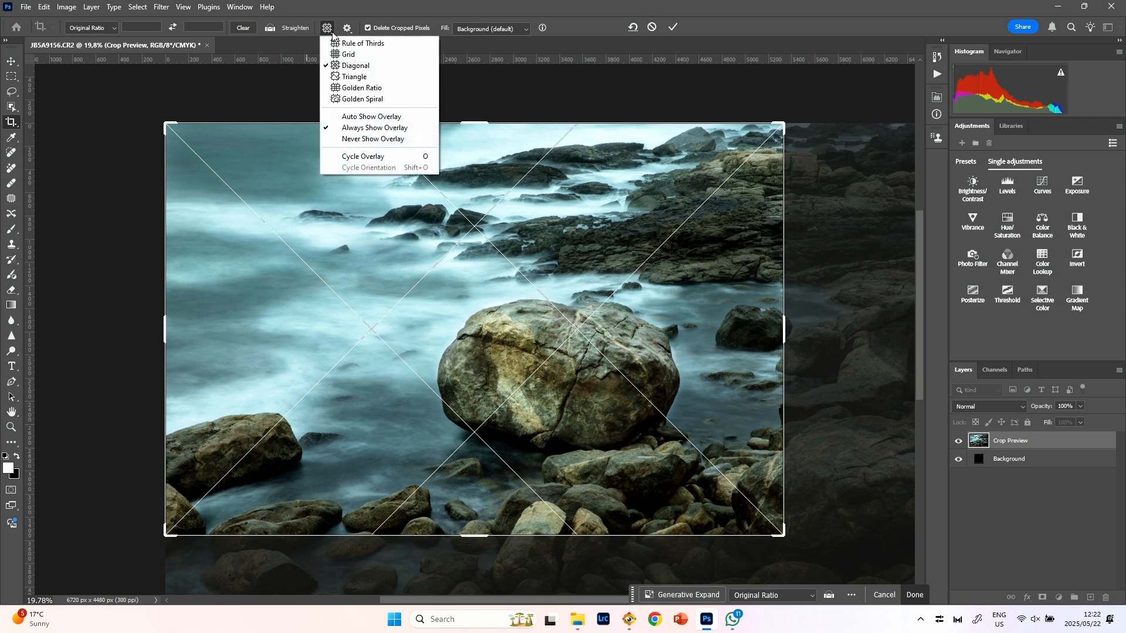
pyautogui.click(364, 80)
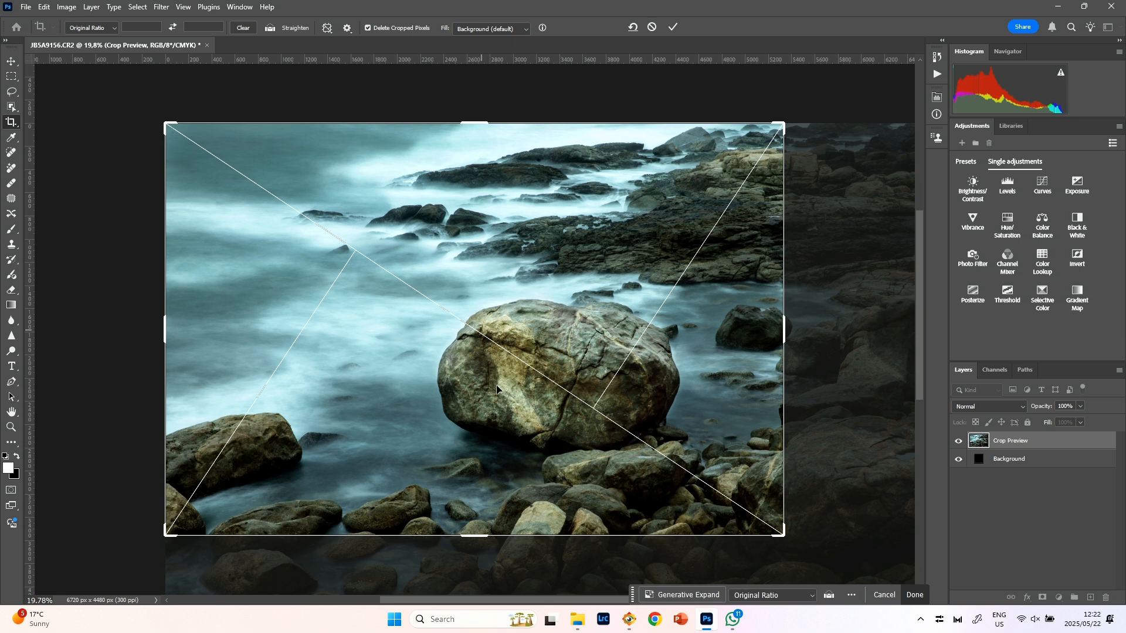
pyautogui.press('Return')
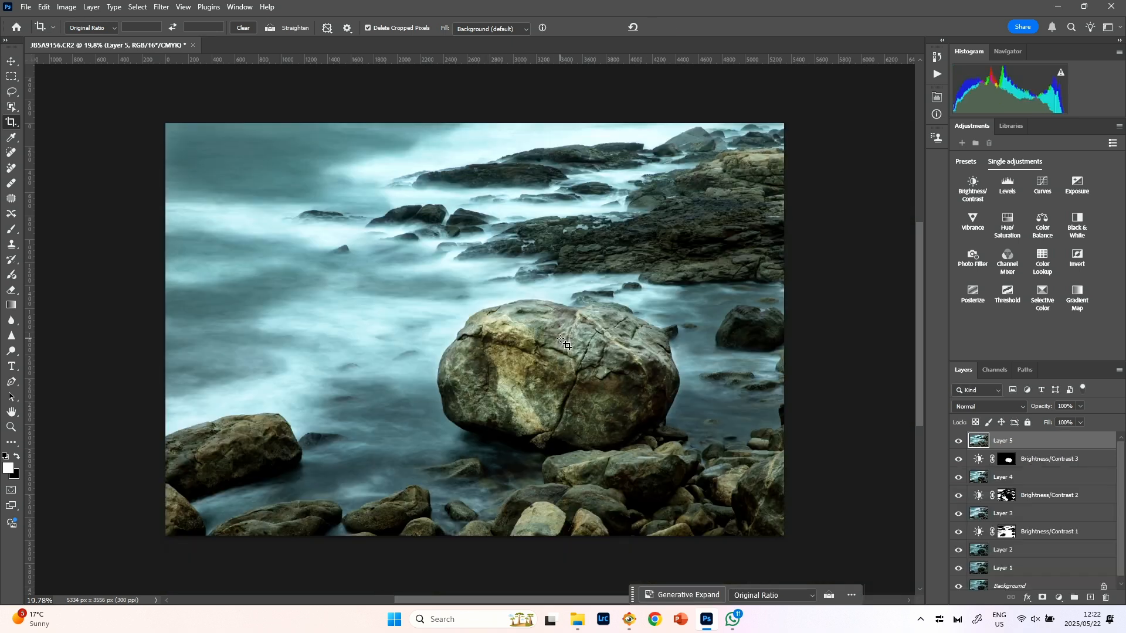
pyautogui.scroll(1, 560, 340)
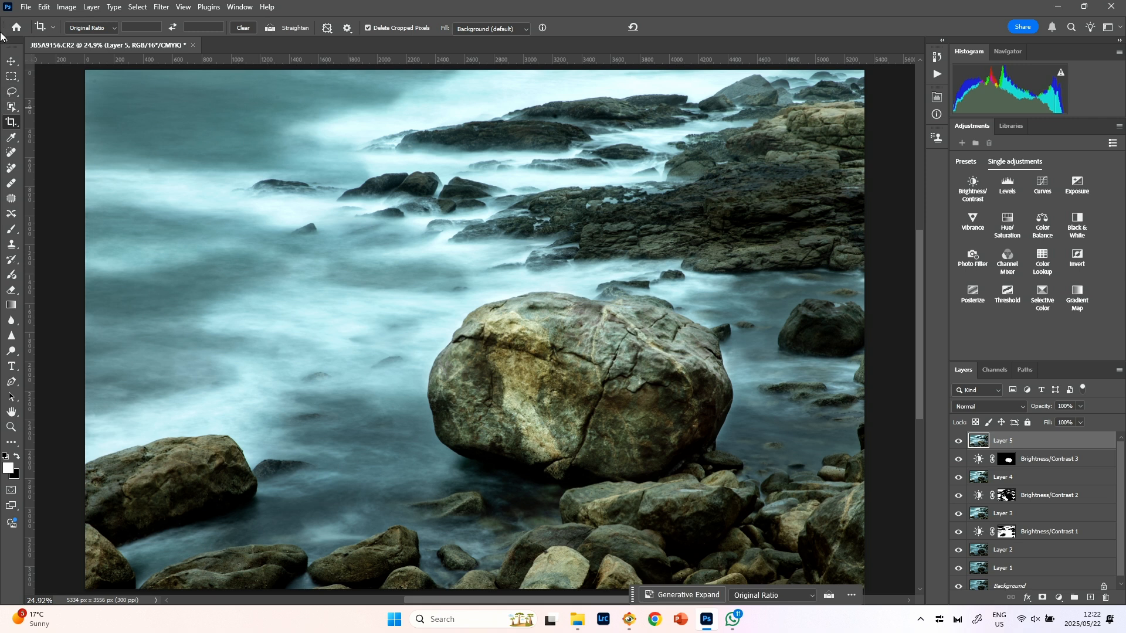
# Step: Save a JPEG copy as JB5A9156 in the Edits folder at quality 12 with the Baseline ("Standard") format
pyautogui.click(26, 7)
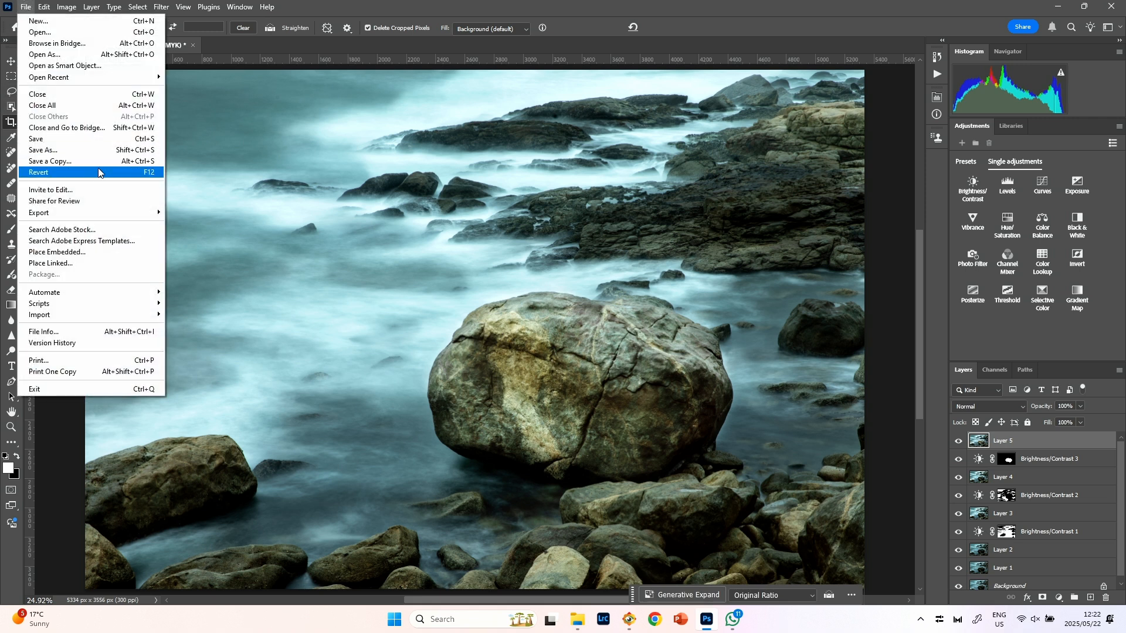
pyautogui.click(83, 155)
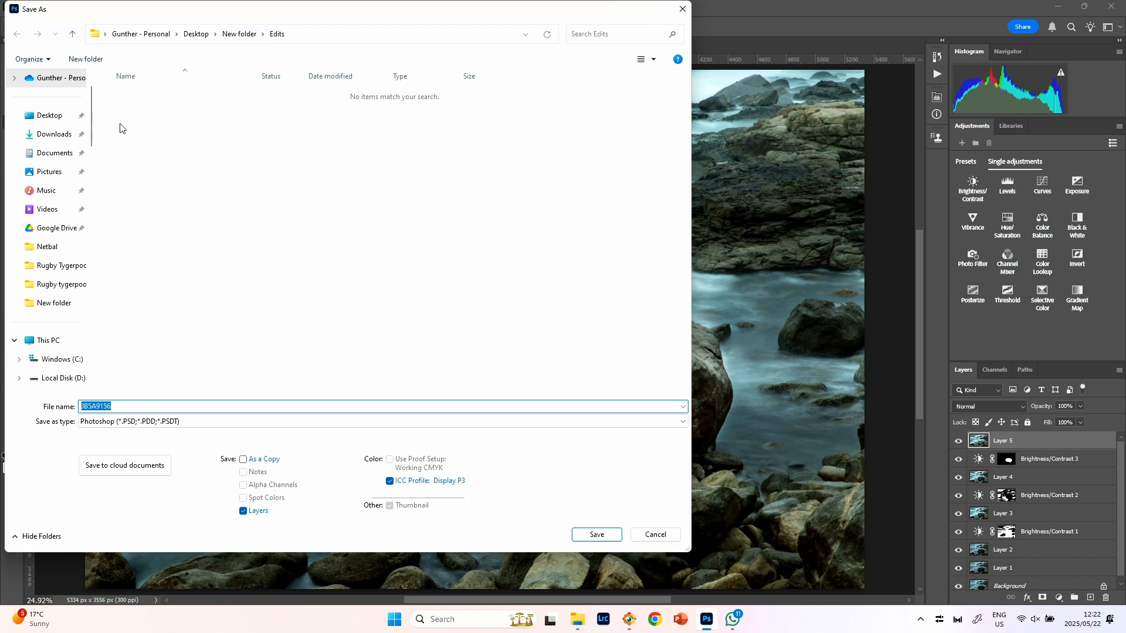
pyautogui.click(161, 422)
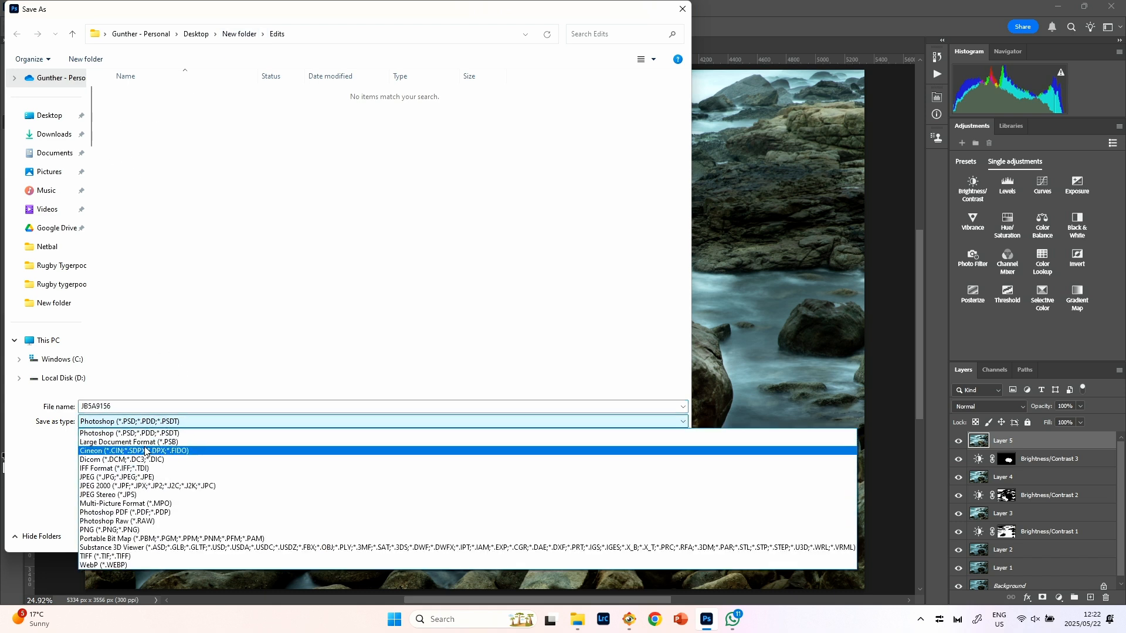
pyautogui.click(126, 477)
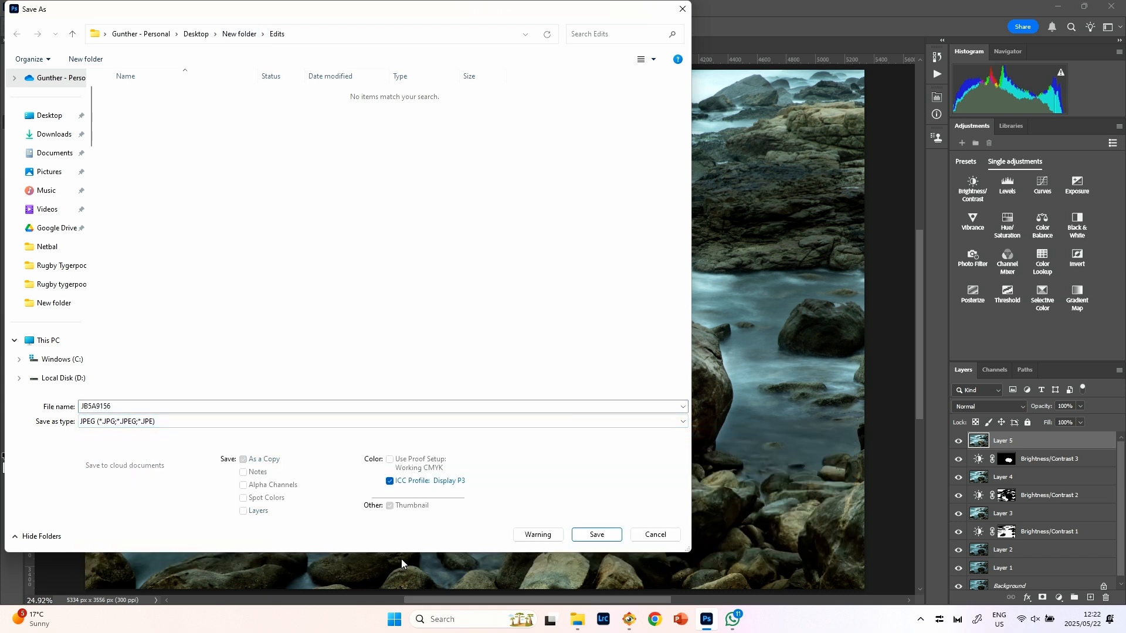
pyautogui.click(613, 536)
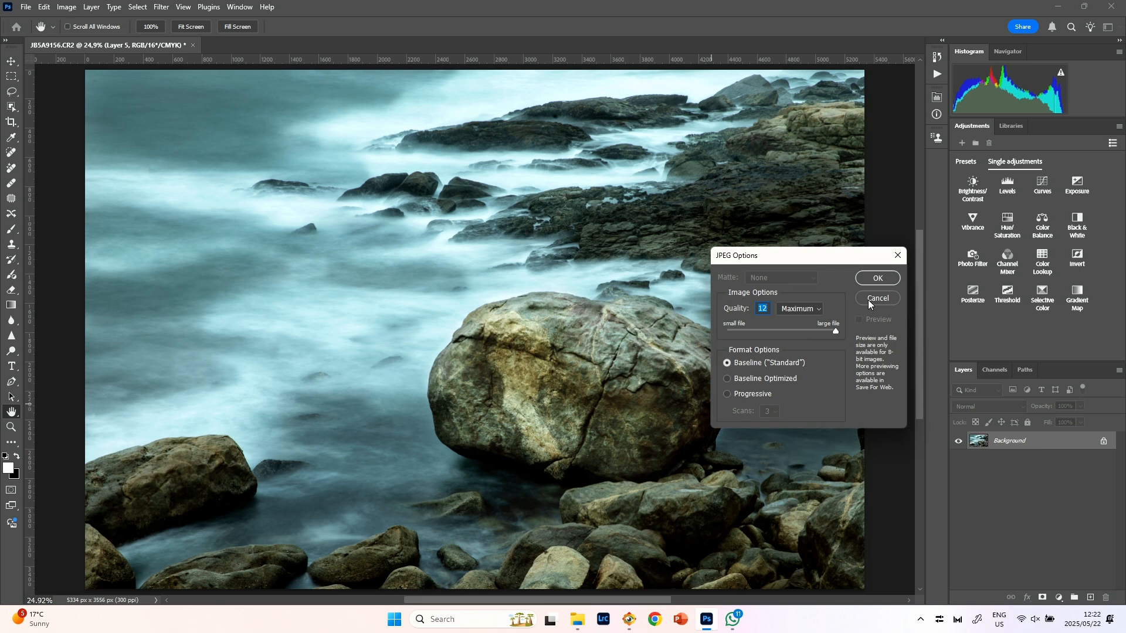
pyautogui.click(877, 278)
pyautogui.press('c')
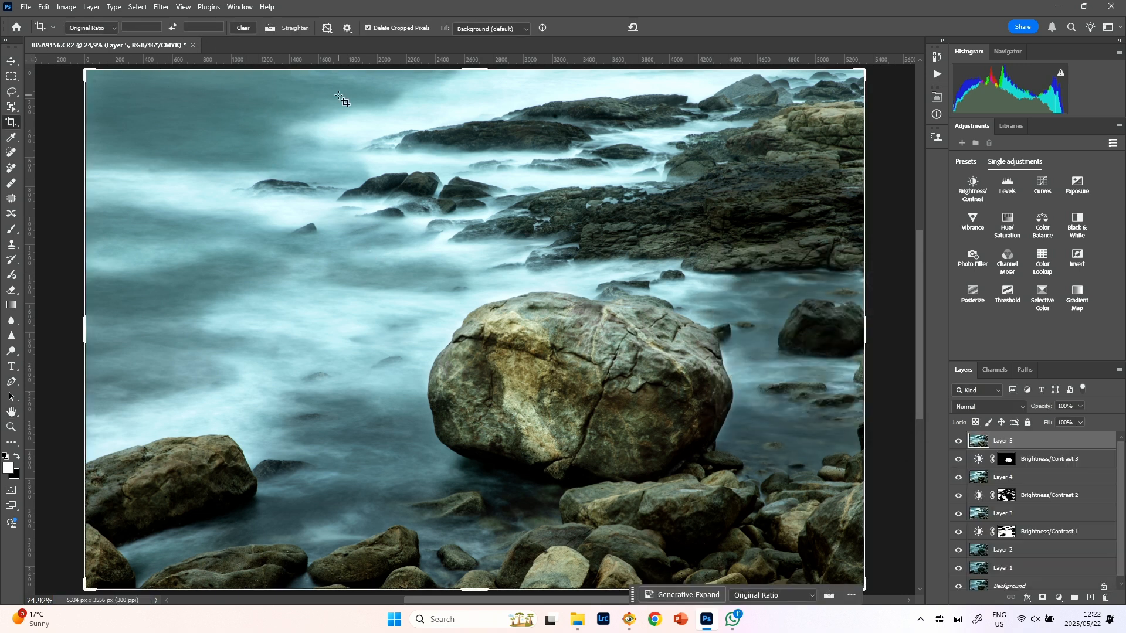
pyautogui.press('ctrl')
pyautogui.hotkey('ctrl', '0')
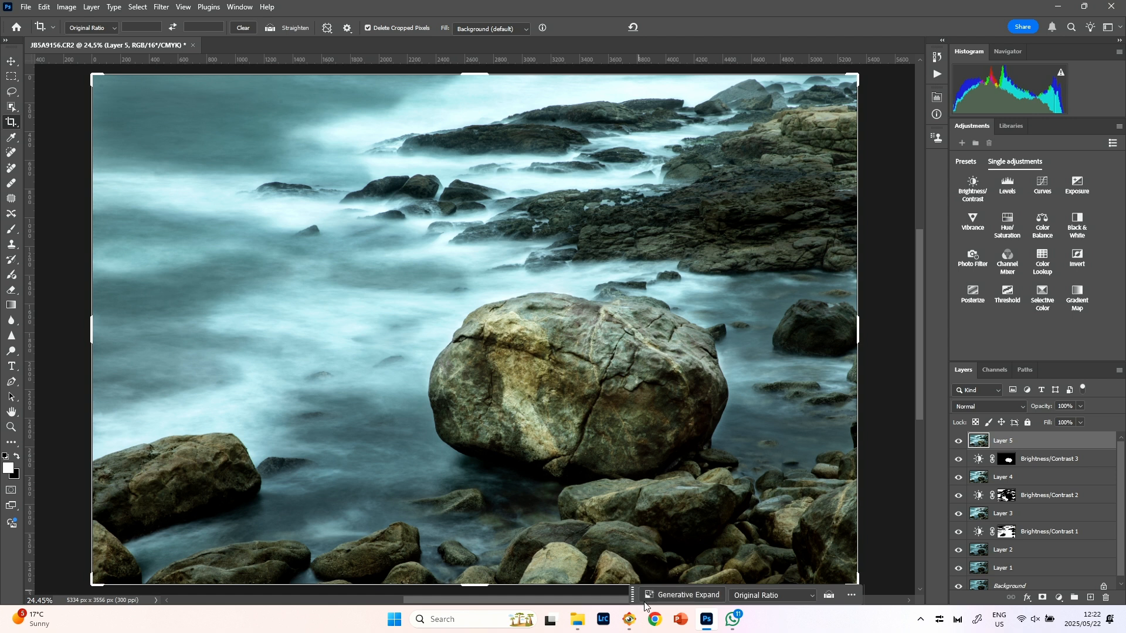
# Step: Switch to FastStone Image Viewer, view 745A8305.CR2 full screen, and return to Photoshop
pyautogui.click(627, 619)
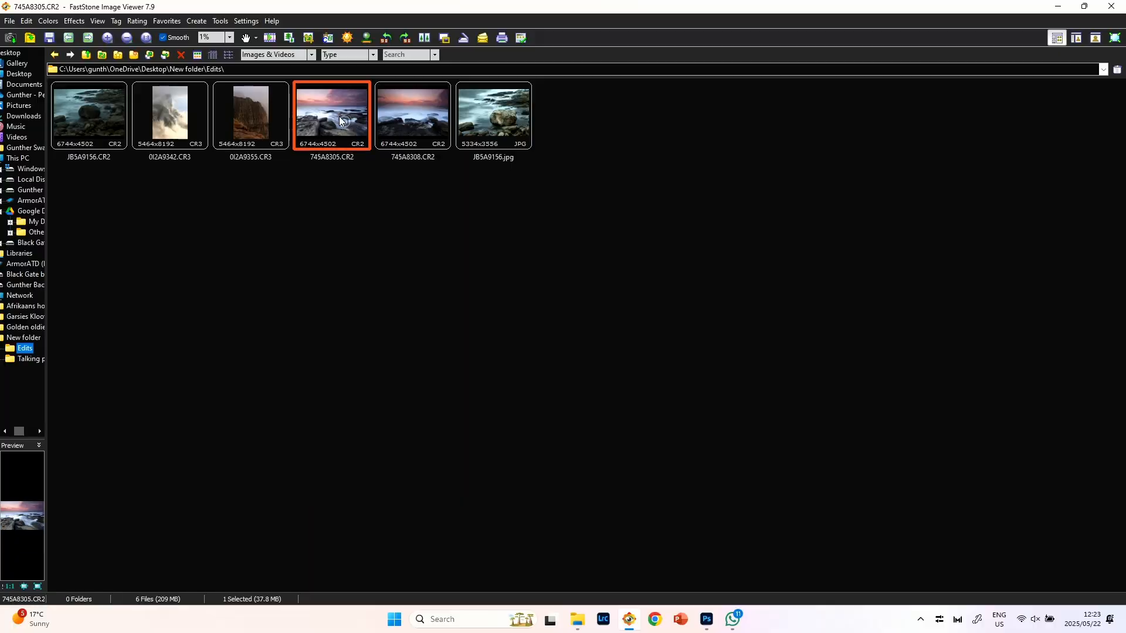
pyautogui.doubleClick(339, 116)
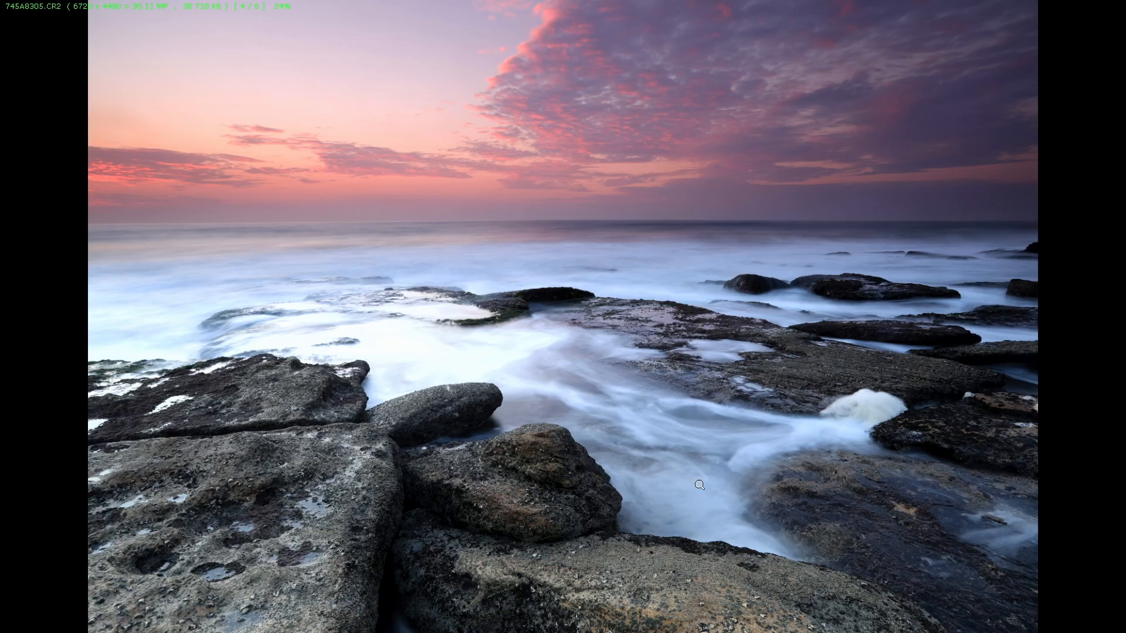
pyautogui.press('Escape')
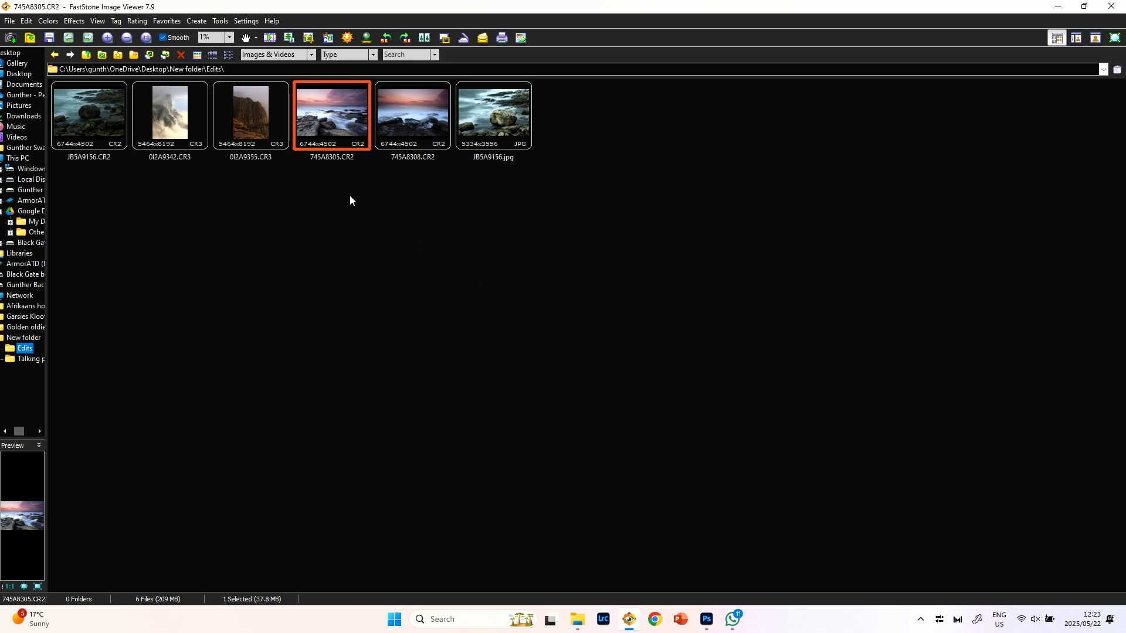
pyautogui.click(708, 625)
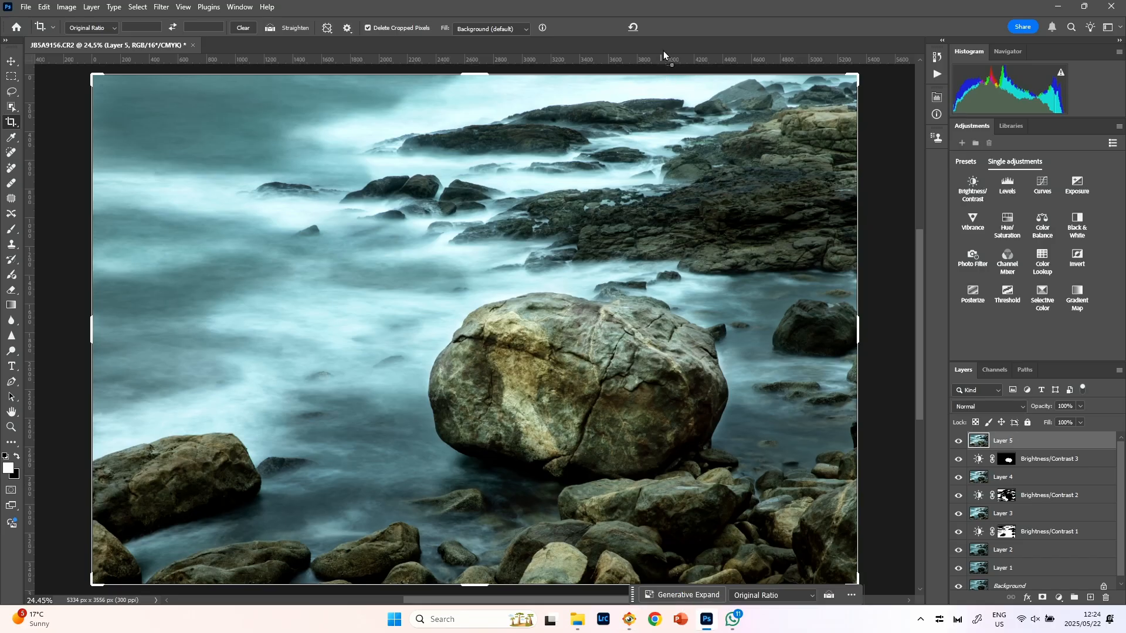
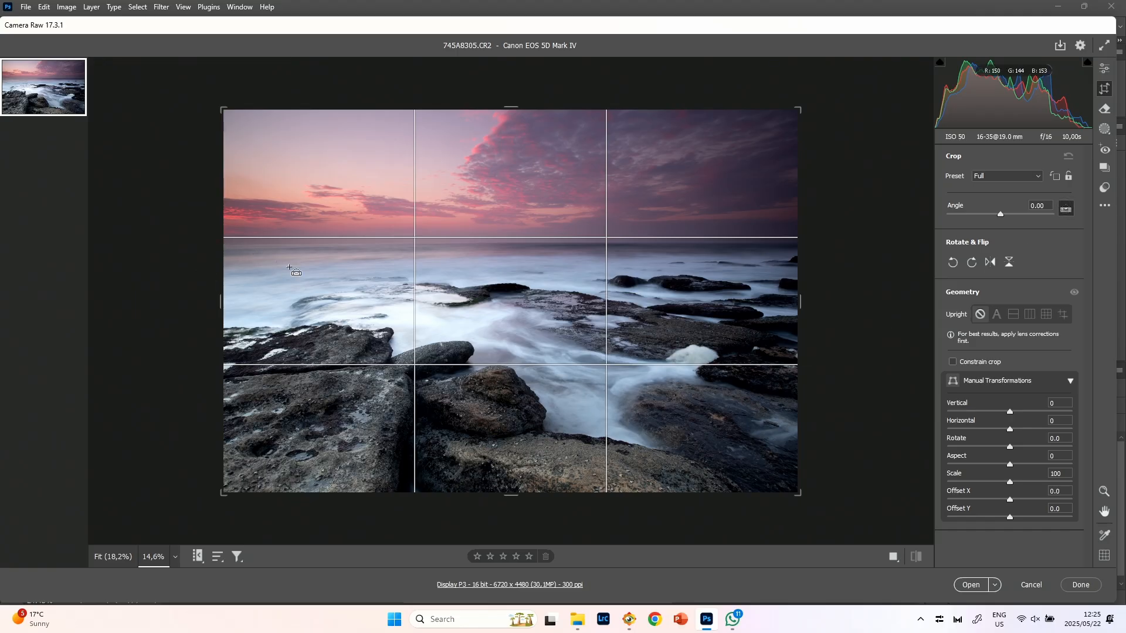
# Step: Straighten the 745A8305.CR2 raw photo along the sea horizon with the Straighten tool
pyautogui.scroll(3, 361, 268)
pyautogui.hscroll(-5, 362, 269)
pyautogui.scroll(-6, 362, 268)
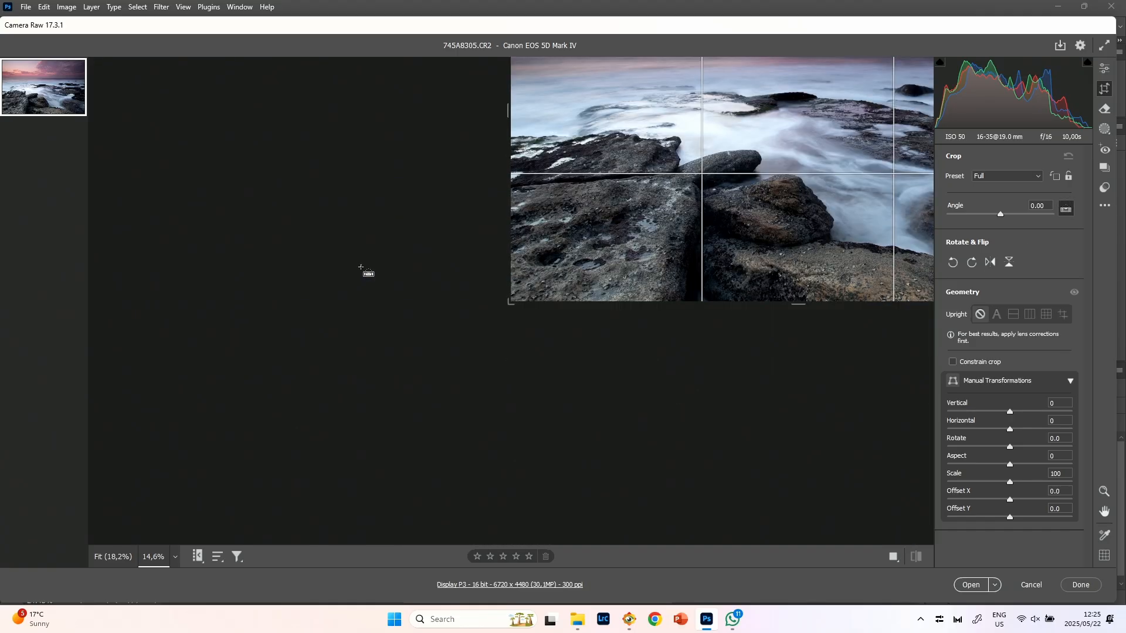
pyautogui.scroll(3, 362, 268)
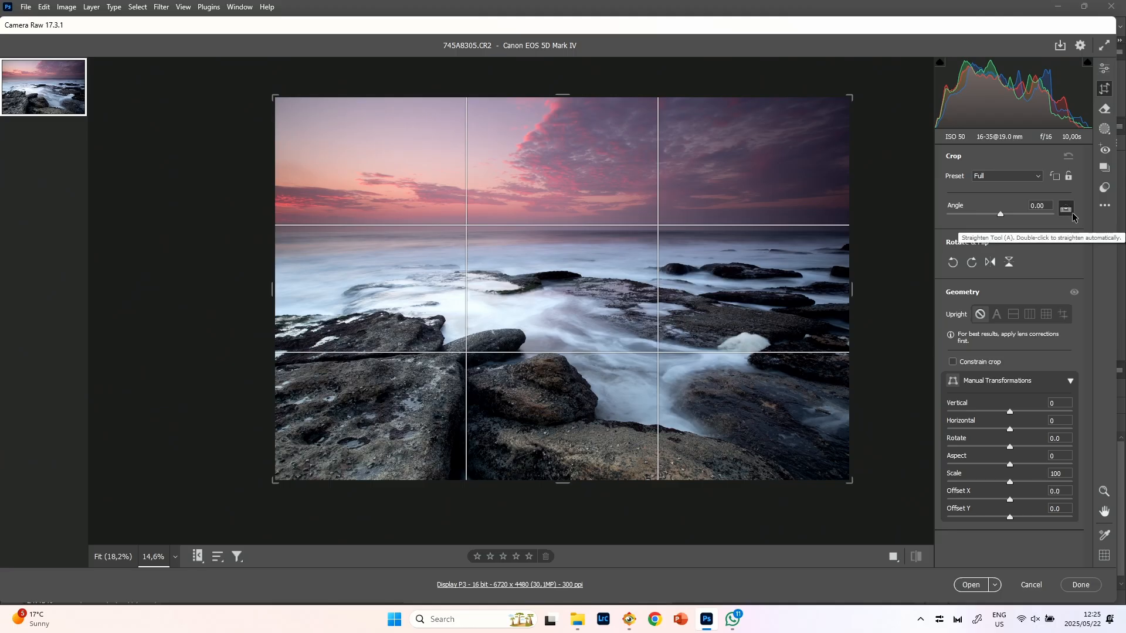
pyautogui.click(1066, 209)
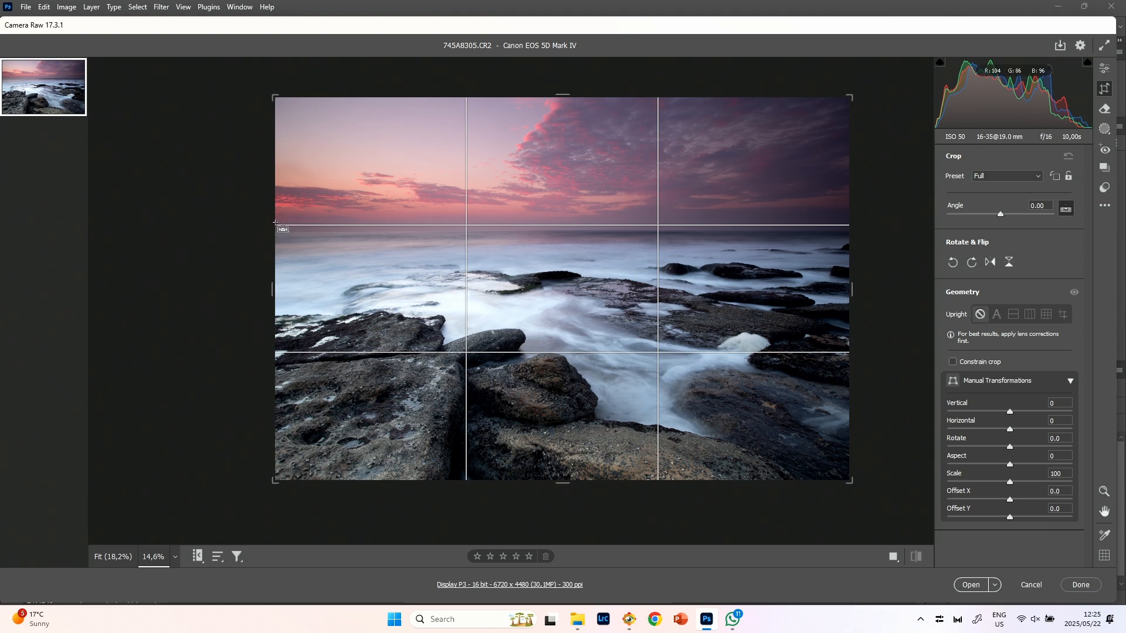
pyautogui.moveTo(368, 219); pyautogui.dragTo(848, 224)
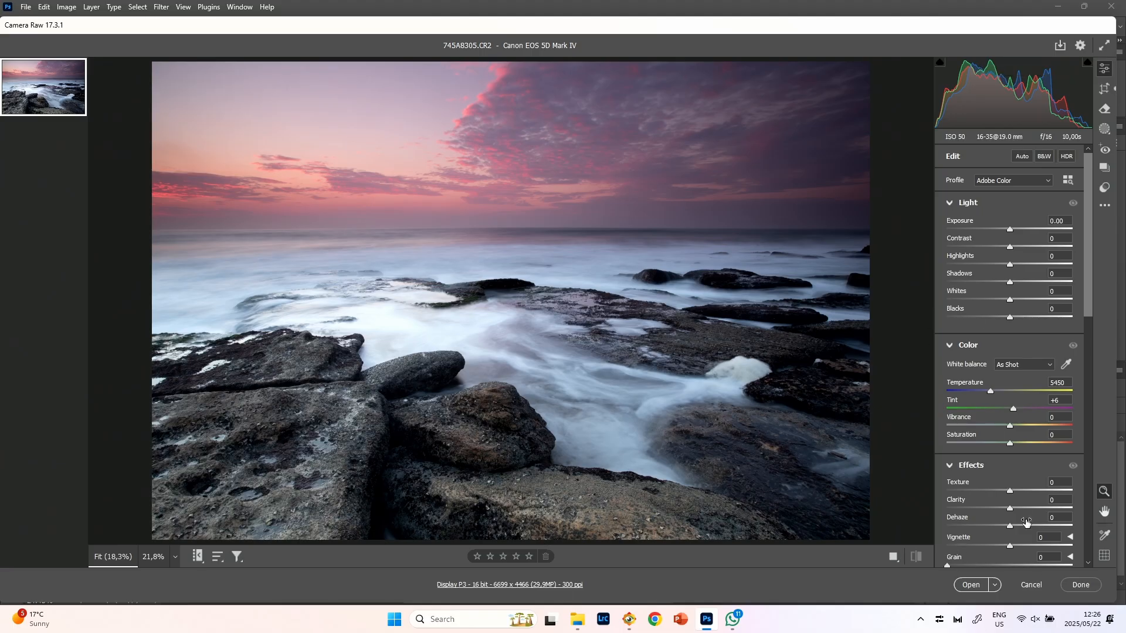
# Step: Set the raw photo's Clarity to +51, Whites to +28, Blacks to -15, Highlights to -74, Shadows to +47 and Vibrance to +10
pyautogui.moveTo(1029, 508)
pyautogui.mouseDown()
pyautogui.moveTo(1011, 508)
pyautogui.moveTo(1080, 505)
pyautogui.moveTo(1042, 503)
pyautogui.mouseUp()
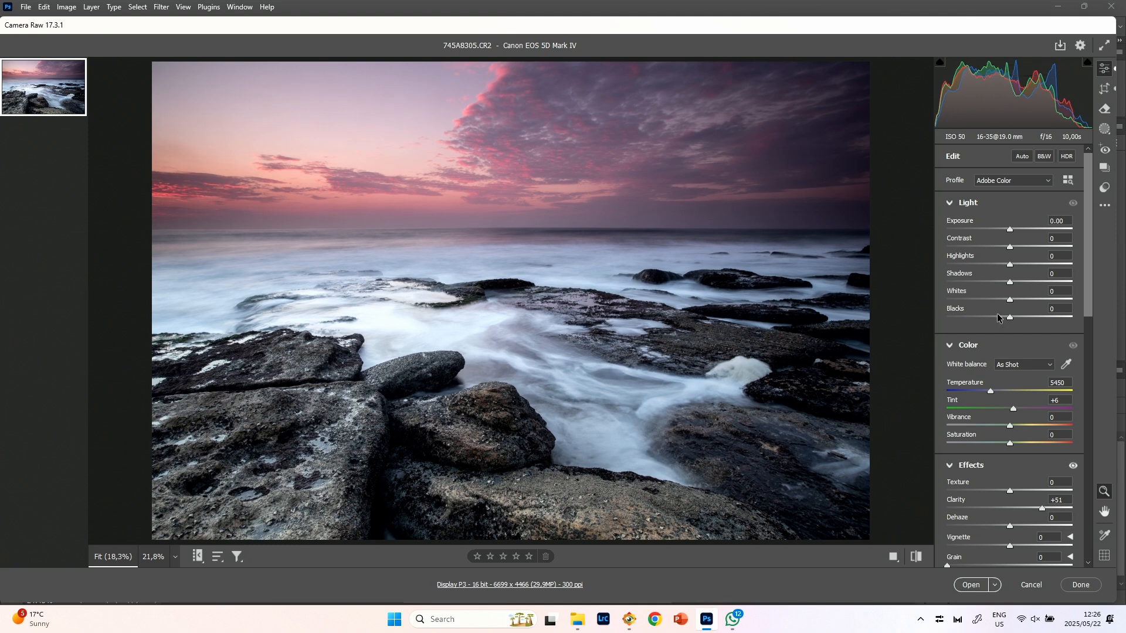
pyautogui.moveTo(1024, 299); pyautogui.dragTo(1028, 299)
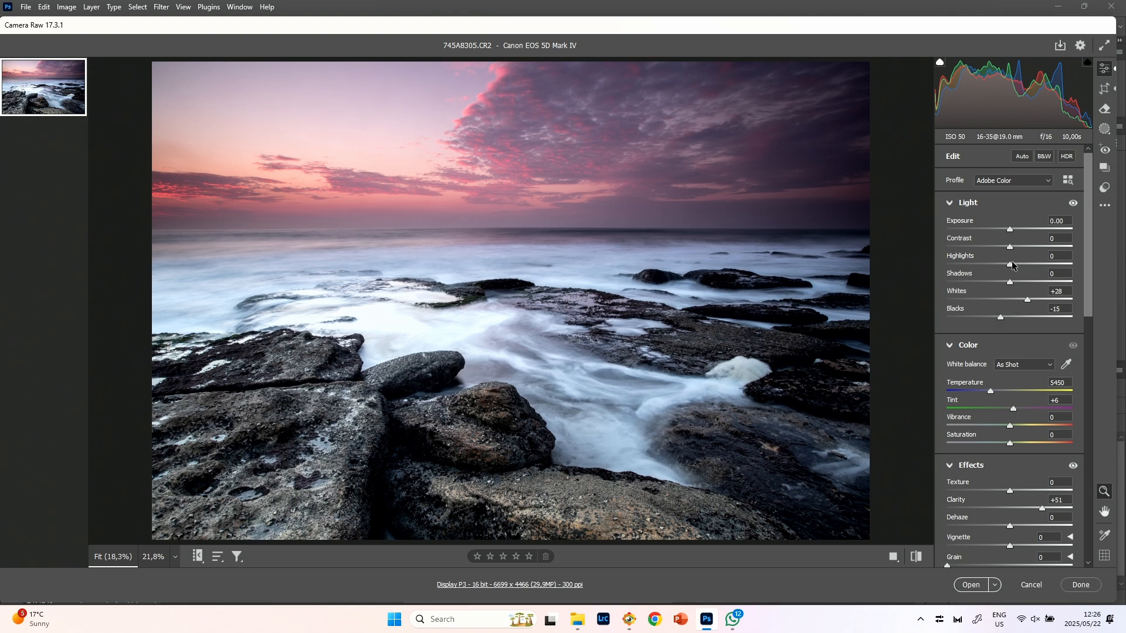
pyautogui.moveTo(1024, 264); pyautogui.dragTo(1116, 305)
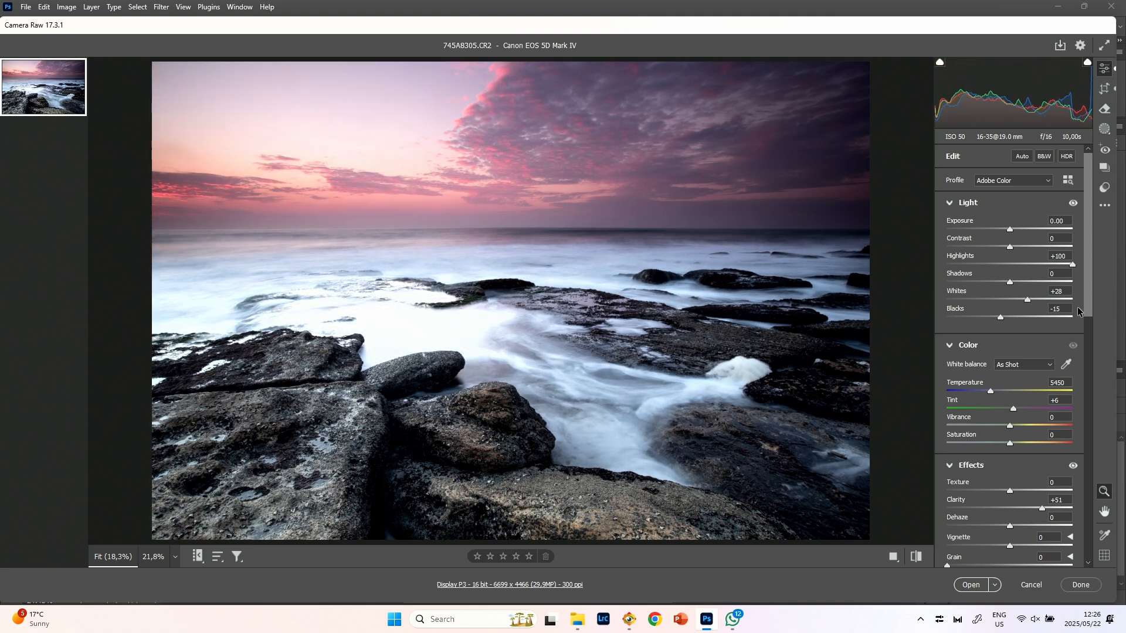
pyautogui.moveTo(1074, 311); pyautogui.dragTo(961, 265)
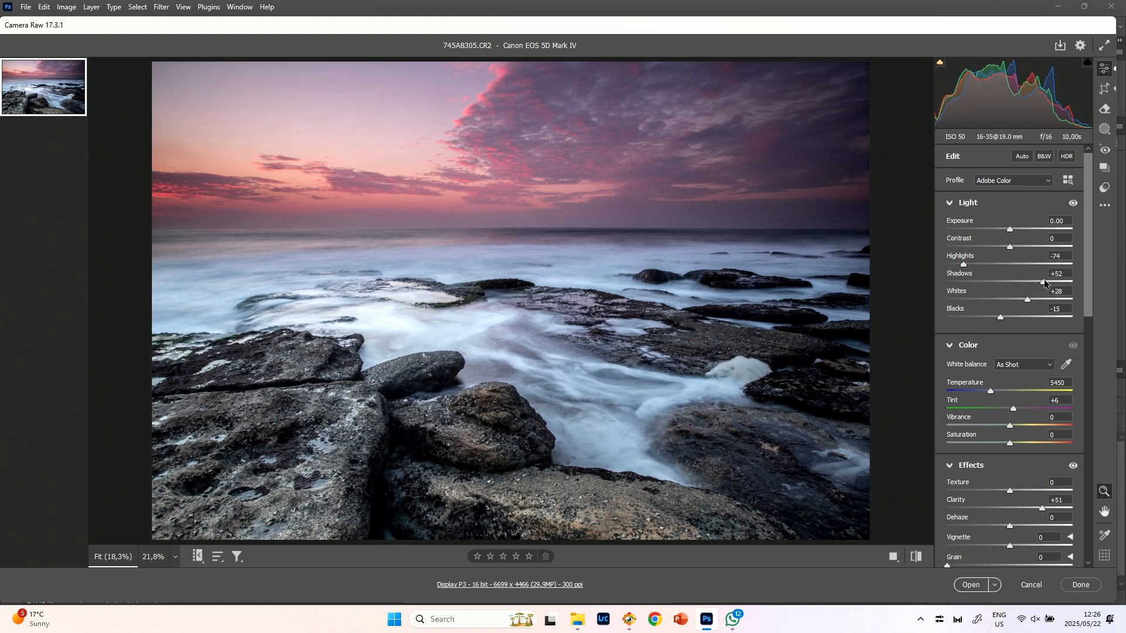
pyautogui.moveTo(1043, 282); pyautogui.dragTo(1038, 282)
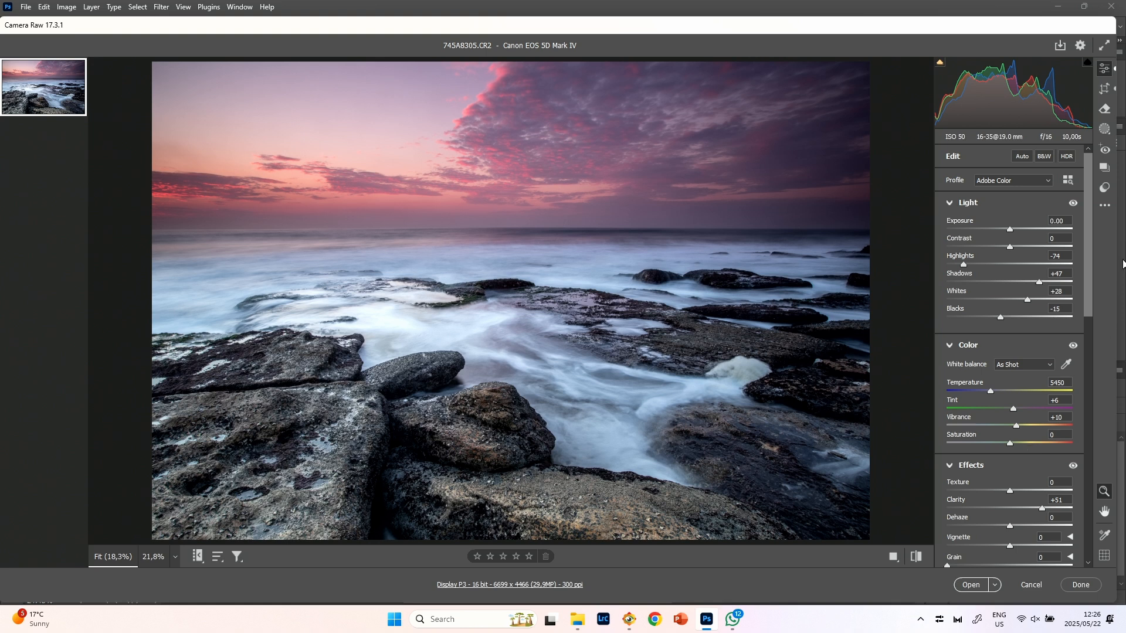
# Step: Examine the foreground rocks and blurred water up close for detail and noise
pyautogui.moveTo(1092, 255); pyautogui.dragTo(1042, 512)
pyautogui.moveTo(558, 394); pyautogui.dragTo(658, 421)
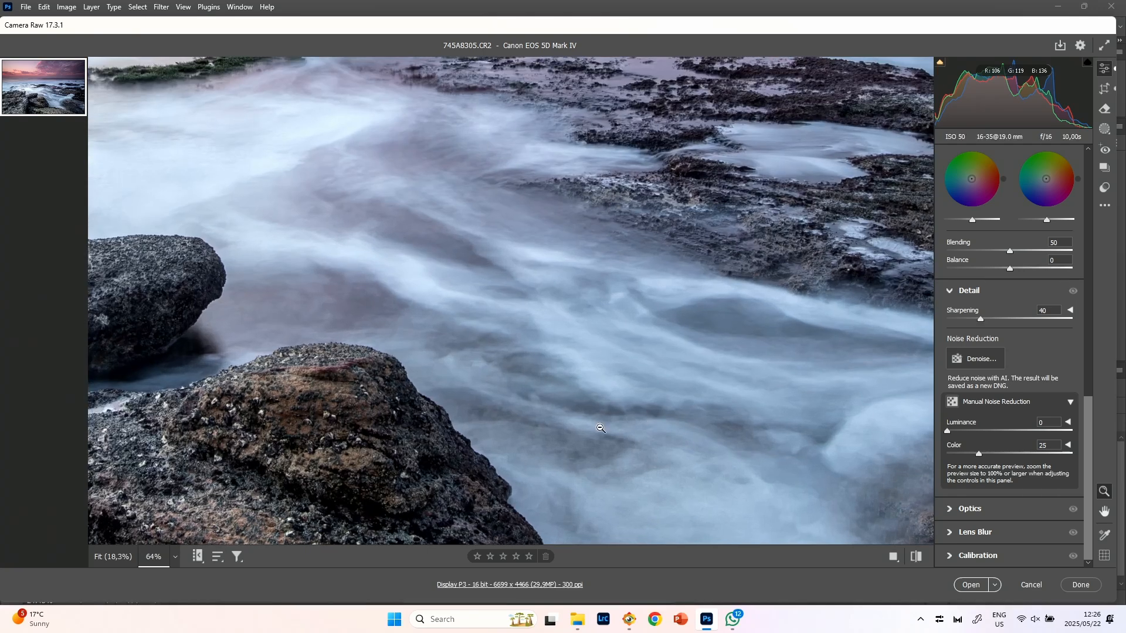
pyautogui.moveTo(232, 398); pyautogui.dragTo(560, 221)
pyautogui.moveTo(375, 258); pyautogui.dragTo(582, 183)
pyautogui.moveTo(248, 256); pyautogui.dragTo(590, 322)
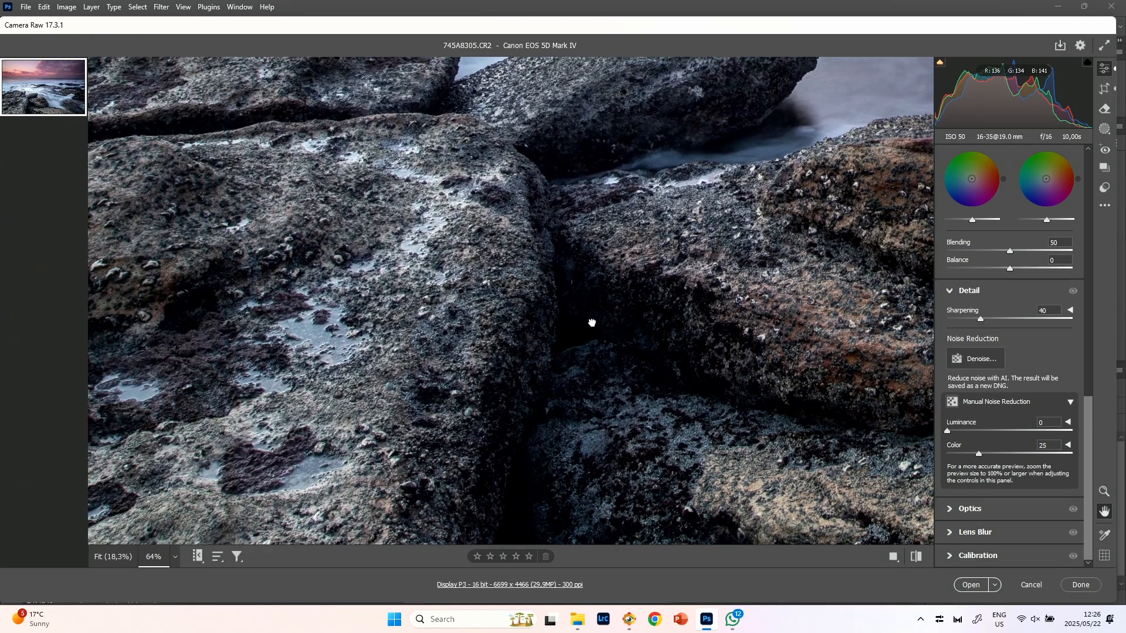
pyautogui.moveTo(235, 105); pyautogui.dragTo(680, 504)
pyautogui.moveTo(915, 258); pyautogui.dragTo(673, 299)
pyautogui.click(675, 351)
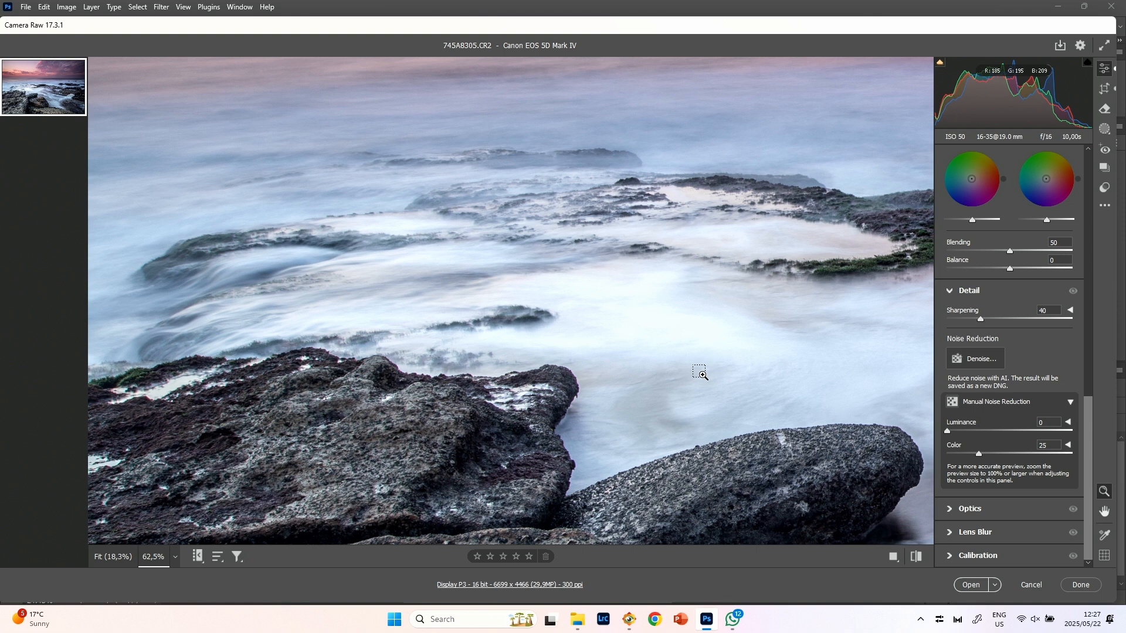
pyautogui.hotkey('ctrl', '0')
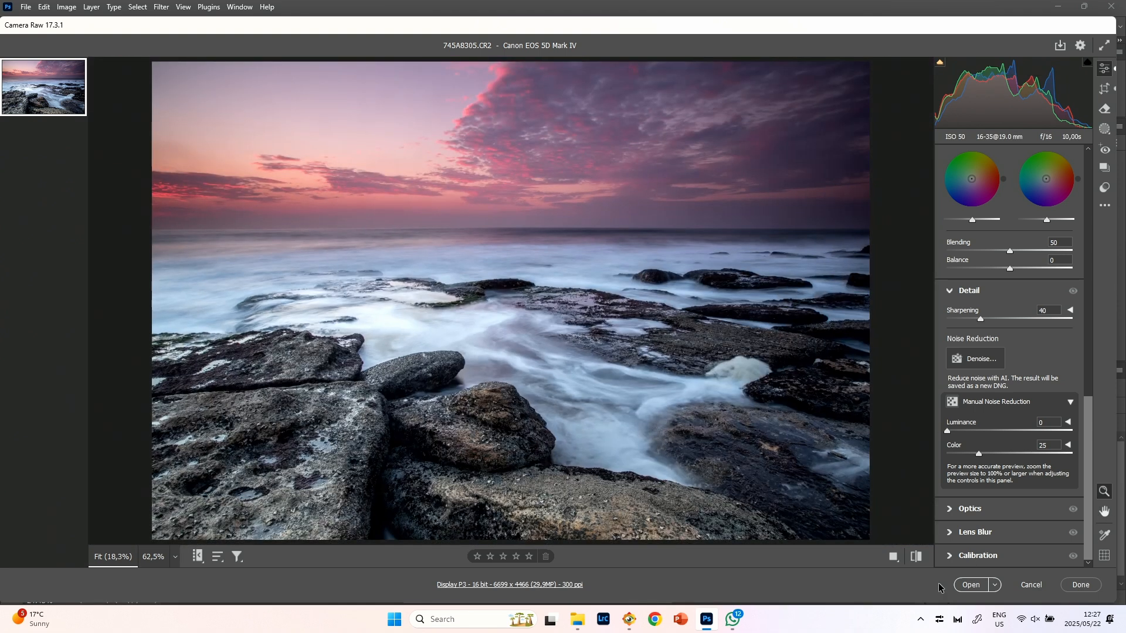
# Step: Open the adjusted 745A8305.CR2 from Camera Raw as a new Photoshop document
pyautogui.click(969, 584)
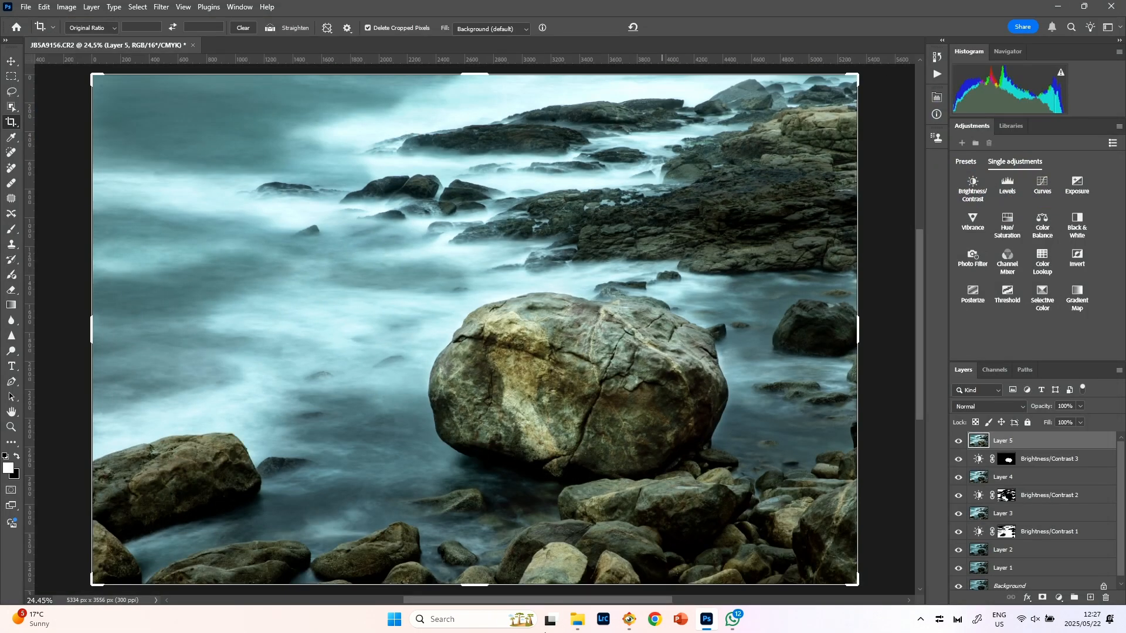
pyautogui.scroll(1, 577, 323)
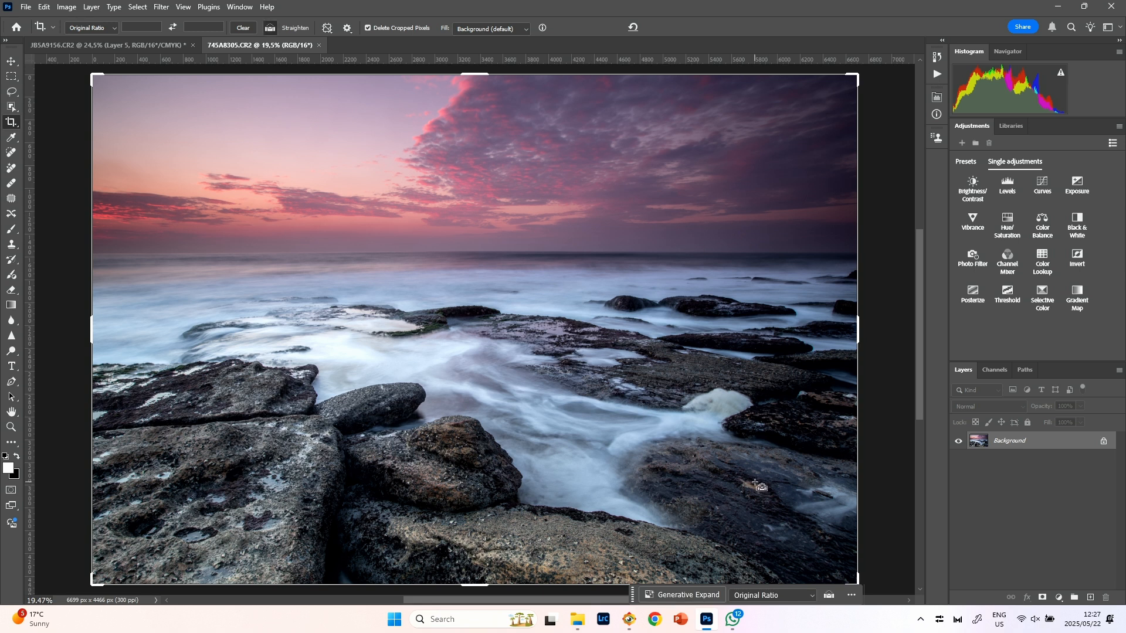
# Step: Duplicate the background layer and add a Brightness/Contrast adjustment layer above it with Contrast 43
pyautogui.hotkey('ctrl', 'j')
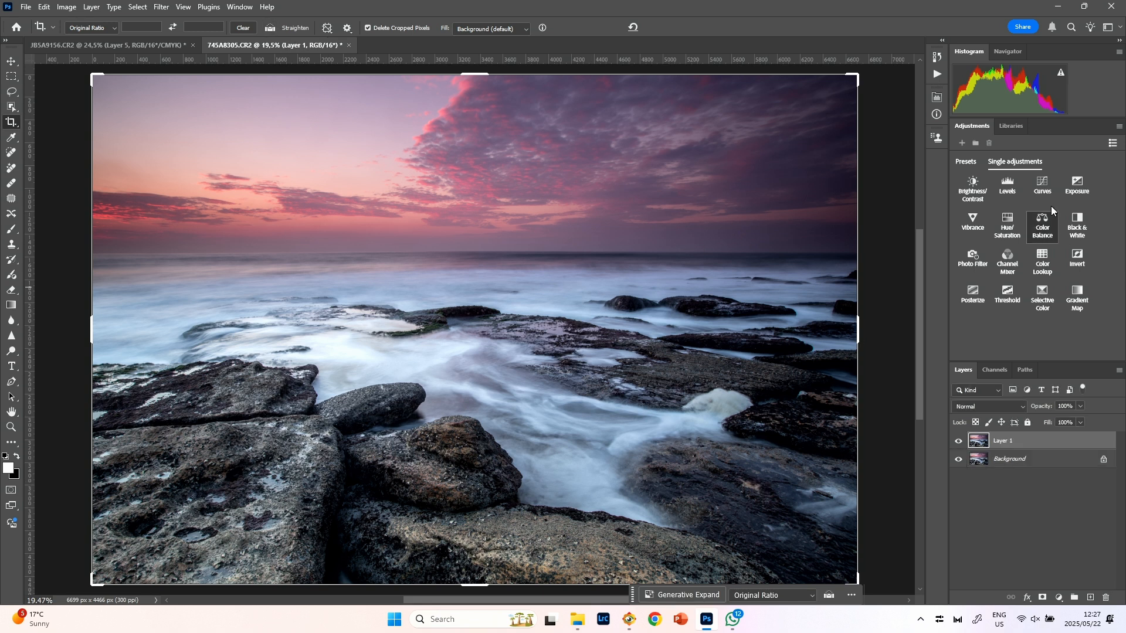
pyautogui.click(977, 199)
pyautogui.moveTo(853, 187); pyautogui.dragTo(876, 186)
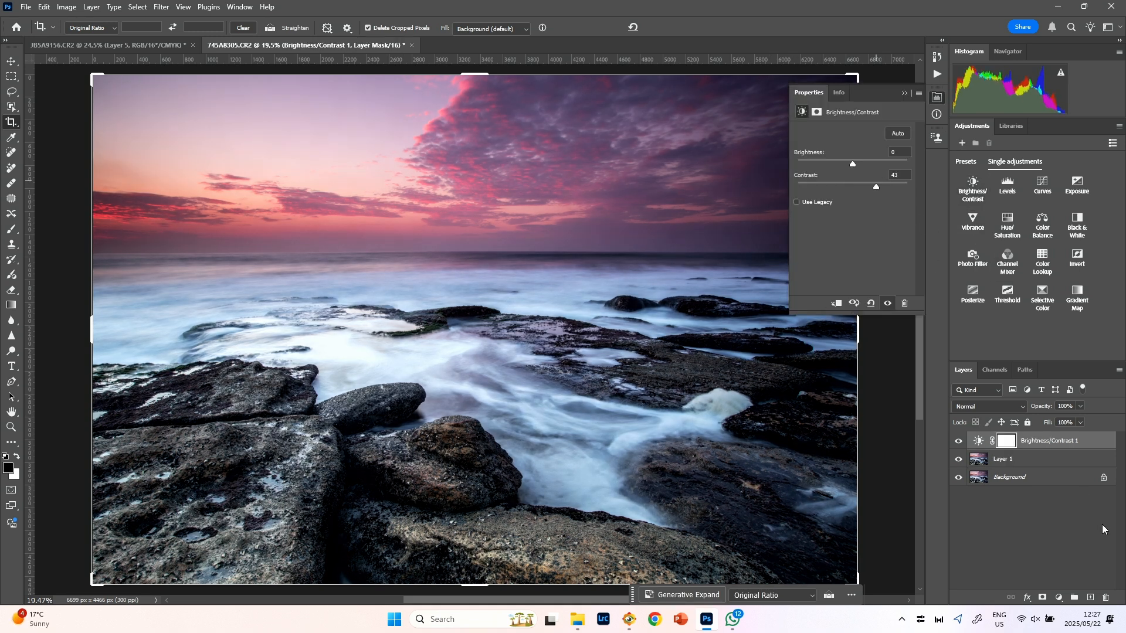
# Step: Mask the contrast adjustment off the sea and foreground rocks with a soft 5000 px black brush
pyautogui.press('b')
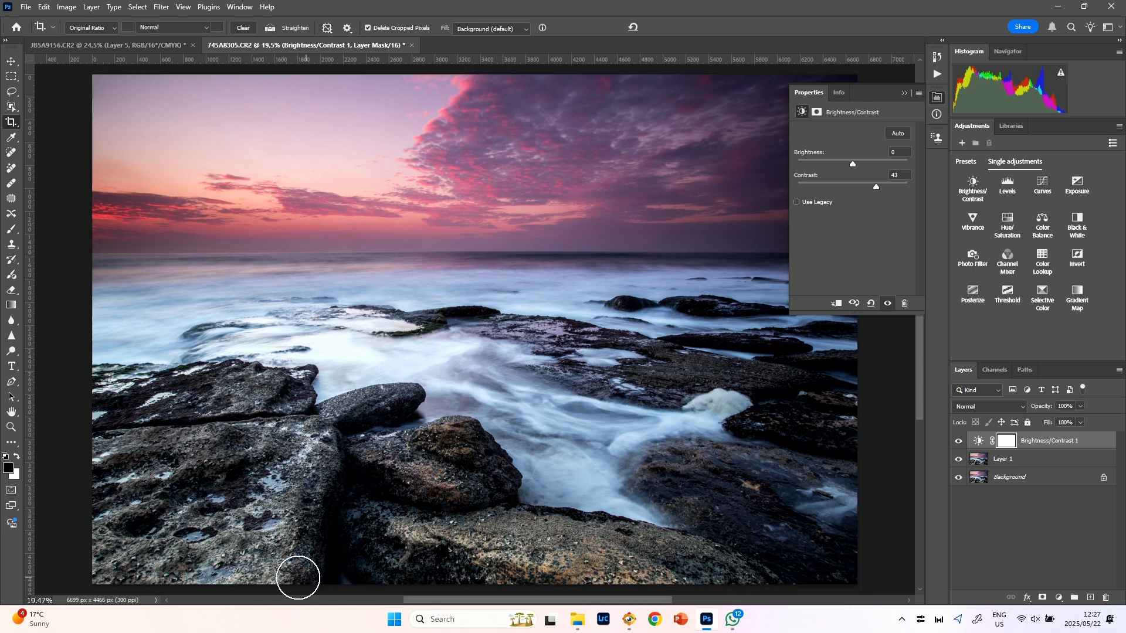
pyautogui.press(']')
pyautogui.press(']')
pyautogui.press(']')
pyautogui.press(']')
pyautogui.press(']')
pyautogui.press(']')
pyautogui.press(']')
pyautogui.press(']')
pyautogui.press(']')
pyautogui.press(']')
pyautogui.press(']')
pyautogui.press(']')
pyautogui.press(']')
pyautogui.press(']')
pyautogui.press(']')
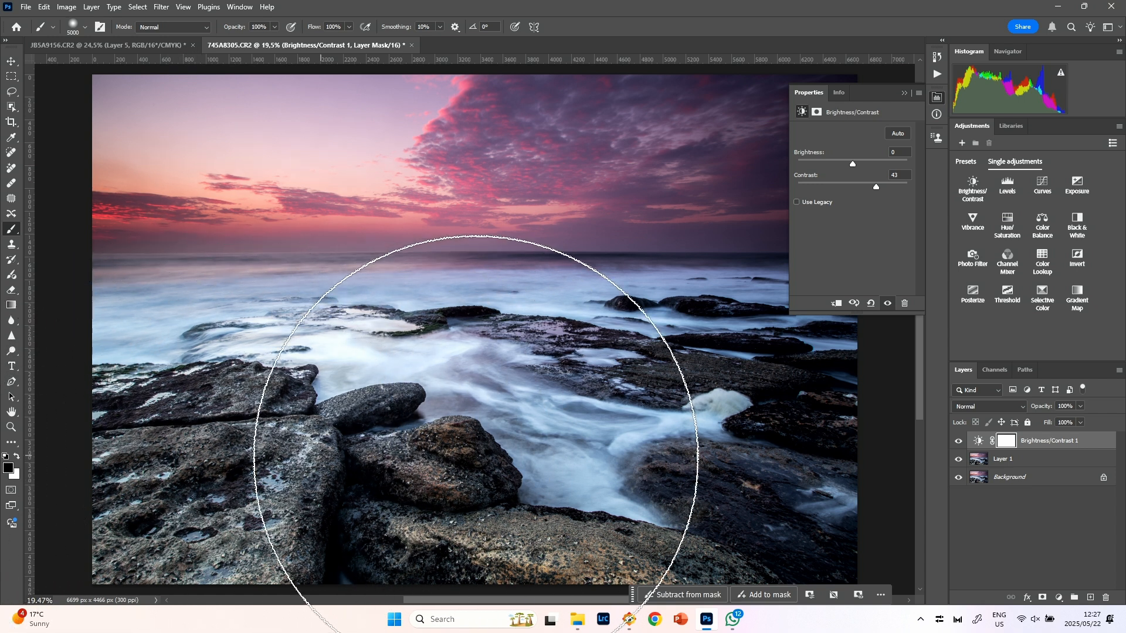
pyautogui.hscroll(2, 704, 487)
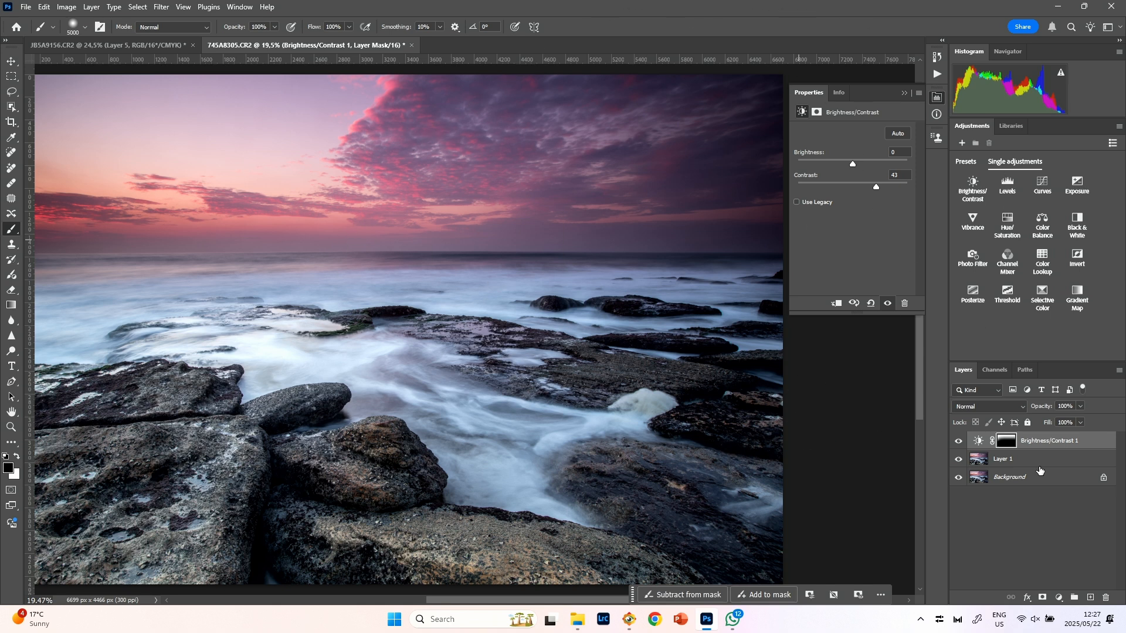
# Step: Using the red mask overlay as a guide, paint the contrast back over the whole sky with a 2000 px white brush
pyautogui.press('/')
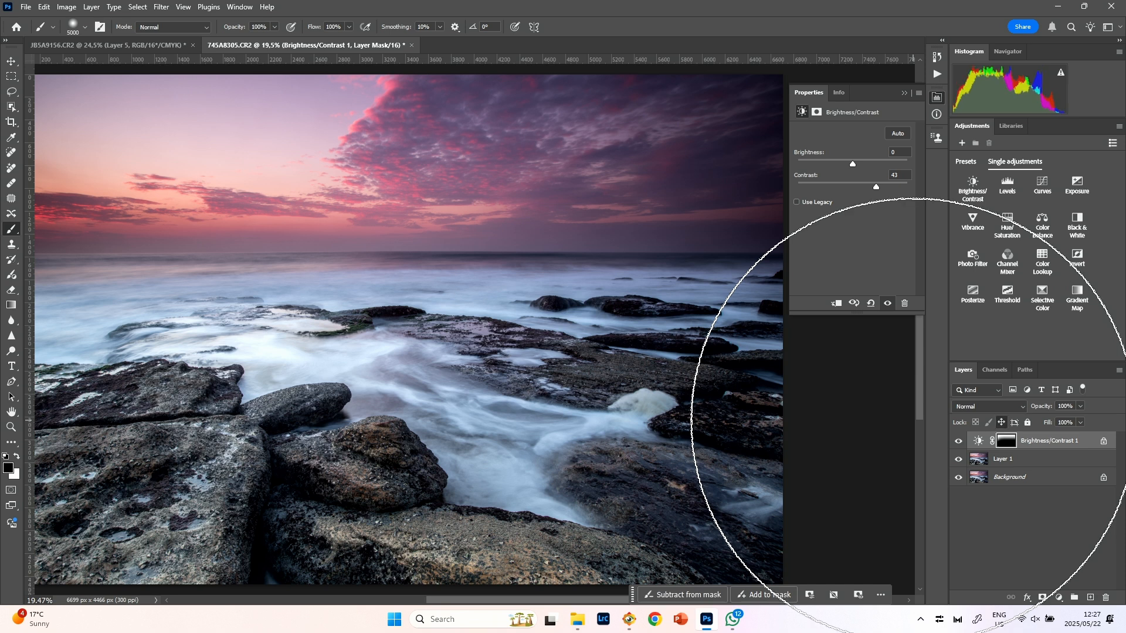
pyautogui.press('\\')
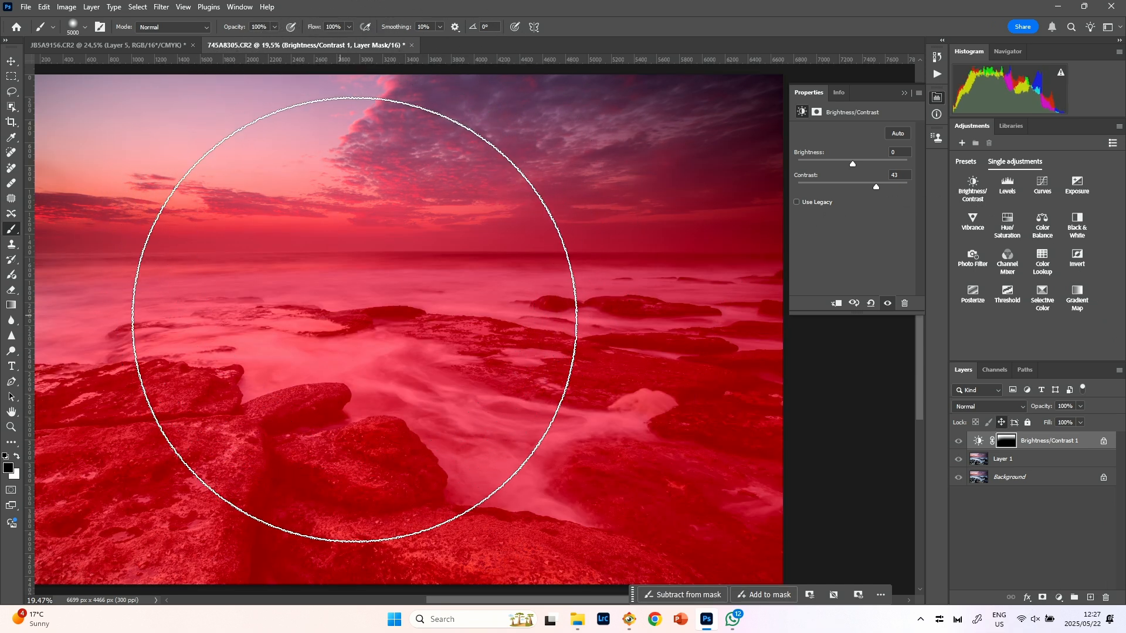
pyautogui.press('[')
pyautogui.press('[')
pyautogui.press('[')
pyautogui.press('[')
pyautogui.press('[')
pyautogui.press('[')
pyautogui.press('[')
pyautogui.press('[')
pyautogui.press('[')
pyautogui.press('[')
pyautogui.press('[')
pyautogui.press('[')
pyautogui.press('[')
pyautogui.press('[')
pyautogui.press('[')
pyautogui.press('[')
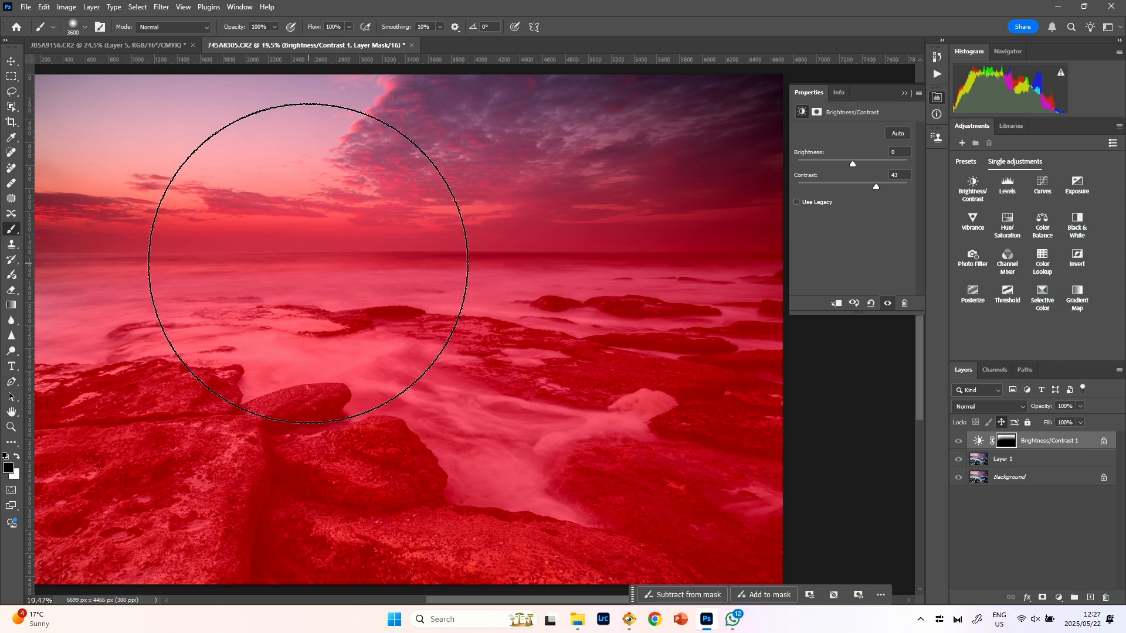
pyautogui.press('[')
pyautogui.press('[')
pyautogui.press('[')
pyautogui.press('[')
pyautogui.press('[')
pyautogui.press('[')
pyautogui.press('[')
pyautogui.press('[')
pyautogui.press('[')
pyautogui.press('[')
pyautogui.press('[')
pyautogui.press('[')
pyautogui.press('[')
pyautogui.press('[')
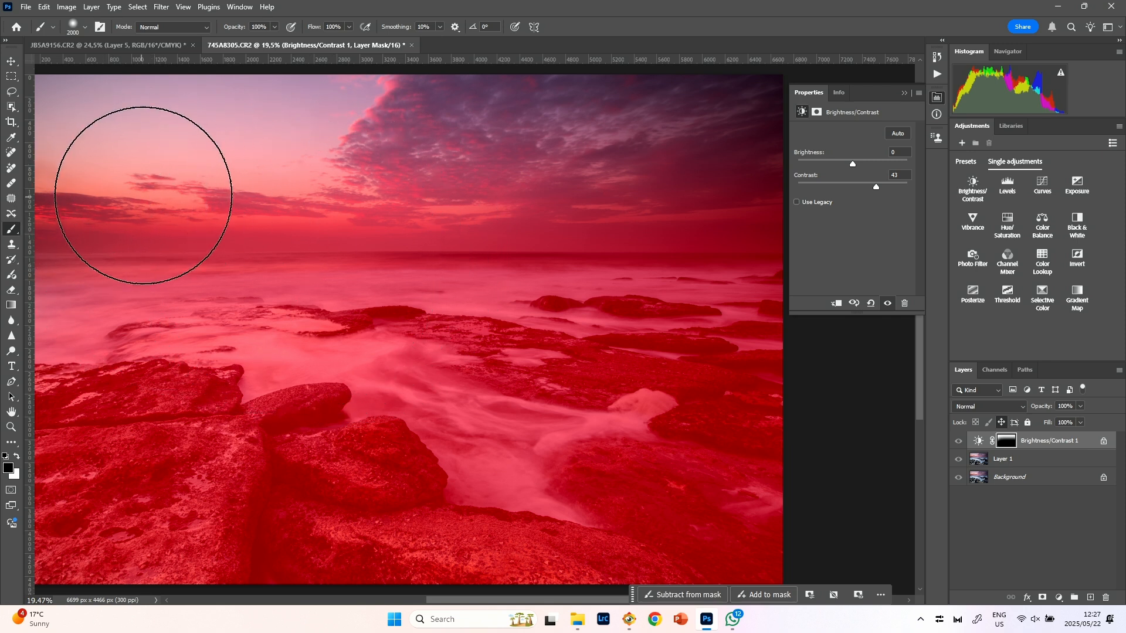
pyautogui.press('x')
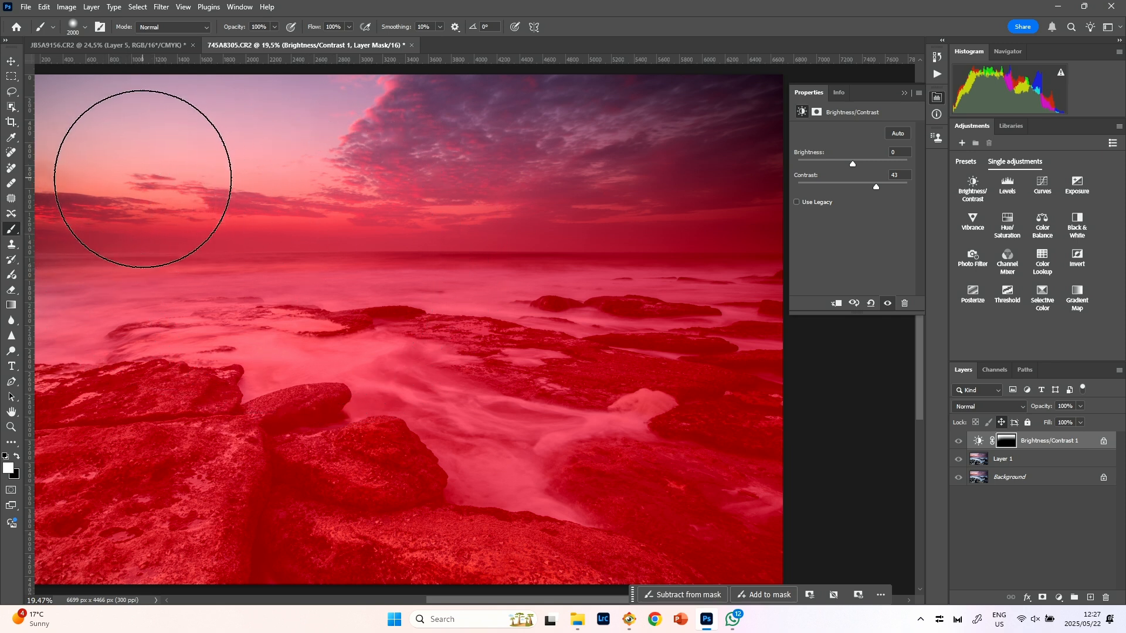
pyautogui.moveTo(109, 153)
pyautogui.mouseDown()
pyautogui.moveTo(79, 162)
pyautogui.moveTo(33, 150)
pyautogui.moveTo(668, 99)
pyautogui.moveTo(738, 110)
pyautogui.moveTo(440, 175)
pyautogui.moveTo(224, 194)
pyautogui.moveTo(35, 182)
pyautogui.moveTo(623, 137)
pyautogui.moveTo(1002, 126)
pyautogui.moveTo(614, 159)
pyautogui.moveTo(438, 193)
pyautogui.moveTo(79, 192)
pyautogui.moveTo(79, 171)
pyautogui.moveTo(182, 165)
pyautogui.moveTo(4, 168)
pyautogui.moveTo(180, 179)
pyautogui.mouseUp()
pyautogui.click(937, 97)
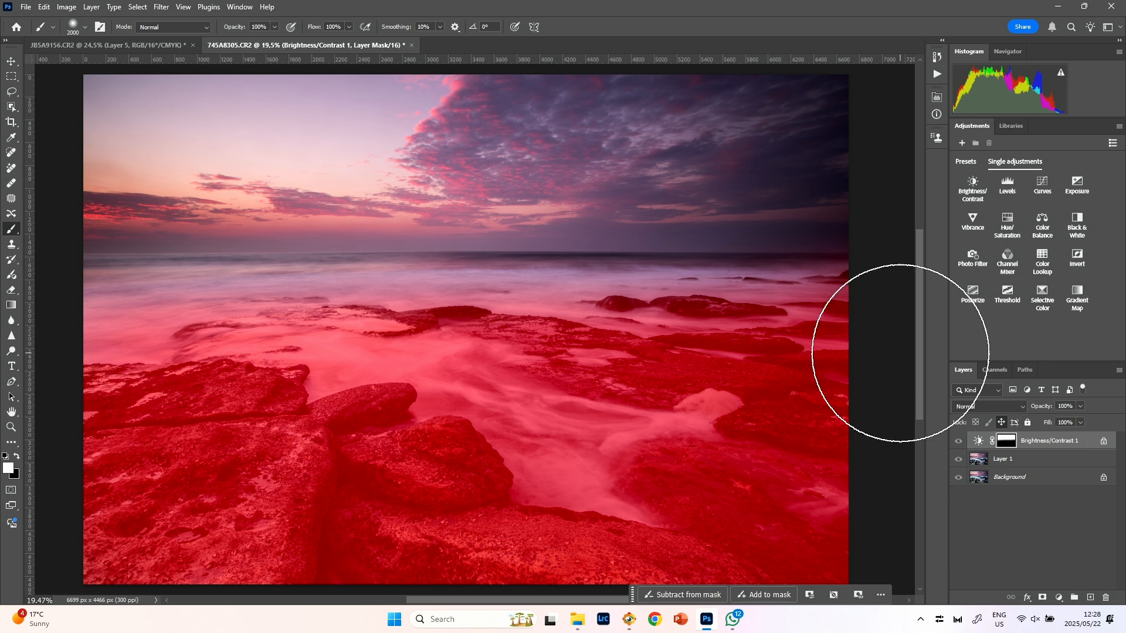
pyautogui.press('x')
pyautogui.press('\\')
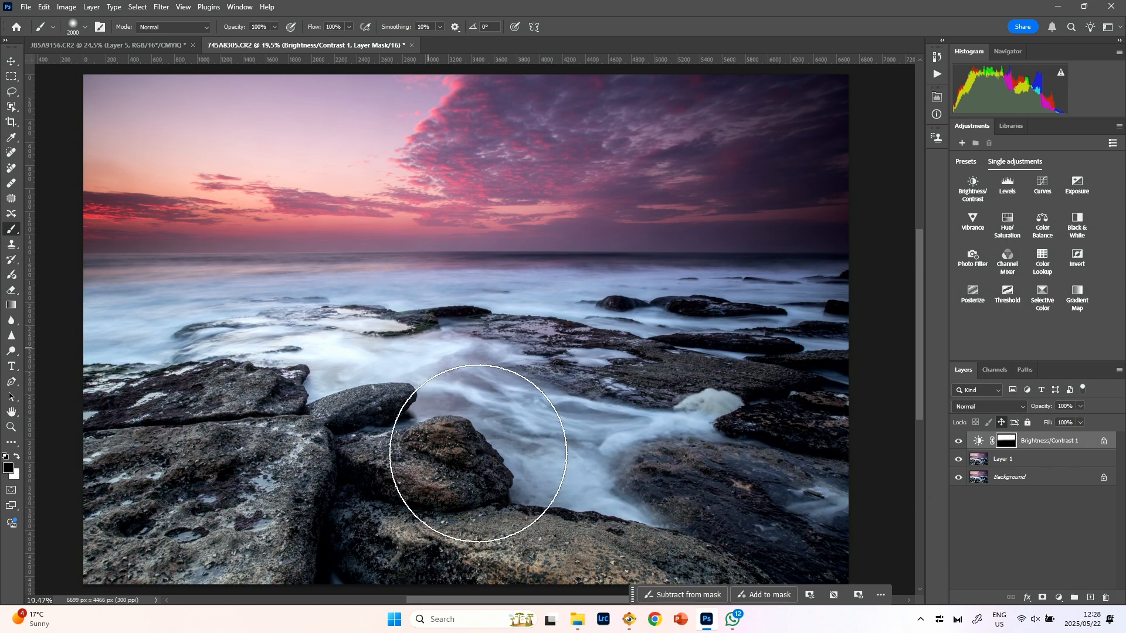
# Step: Add a second Brightness/Contrast adjustment layer with Brightness 31 and invert its mask to black
pyautogui.click(973, 185)
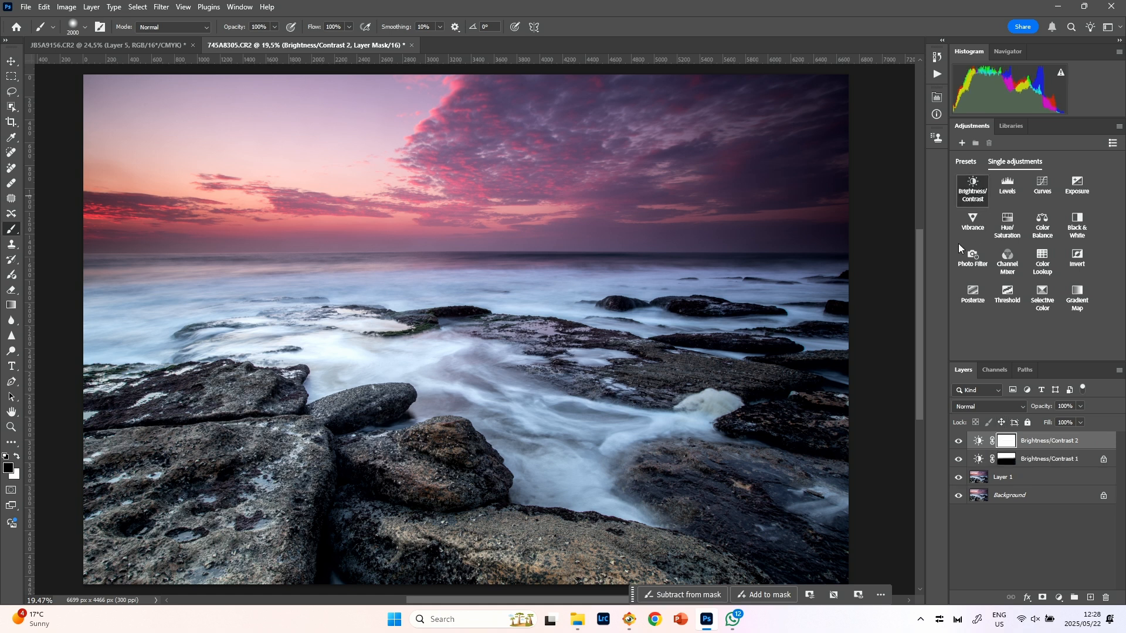
pyautogui.moveTo(859, 165)
pyautogui.mouseDown()
pyautogui.moveTo(870, 163)
pyautogui.moveTo(849, 169)
pyautogui.moveTo(867, 168)
pyautogui.mouseUp()
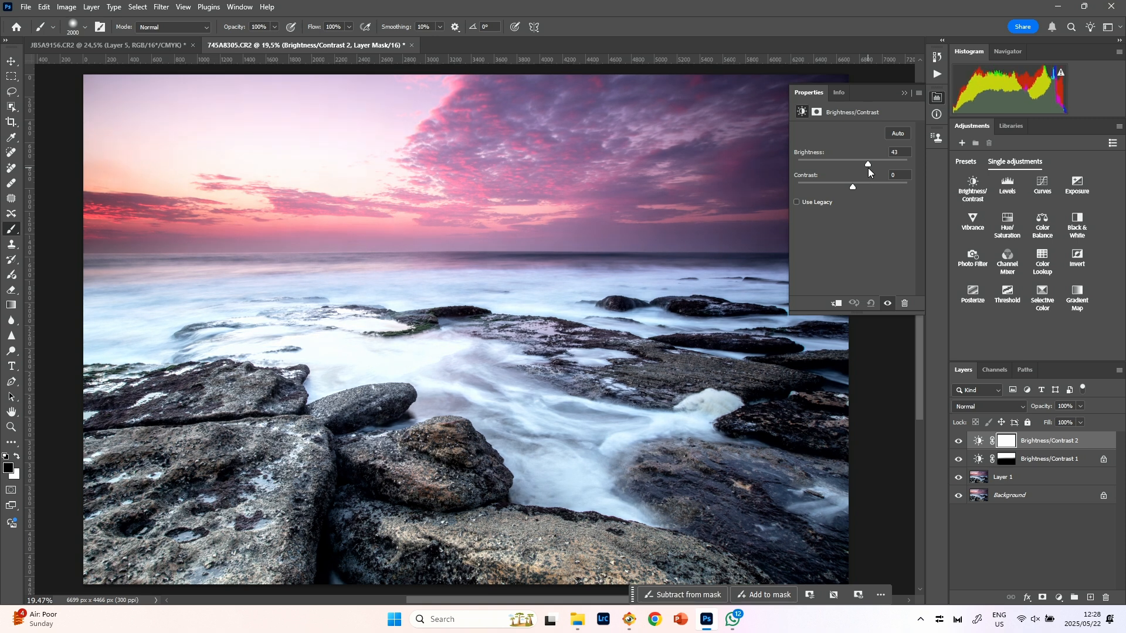
pyautogui.click(935, 100)
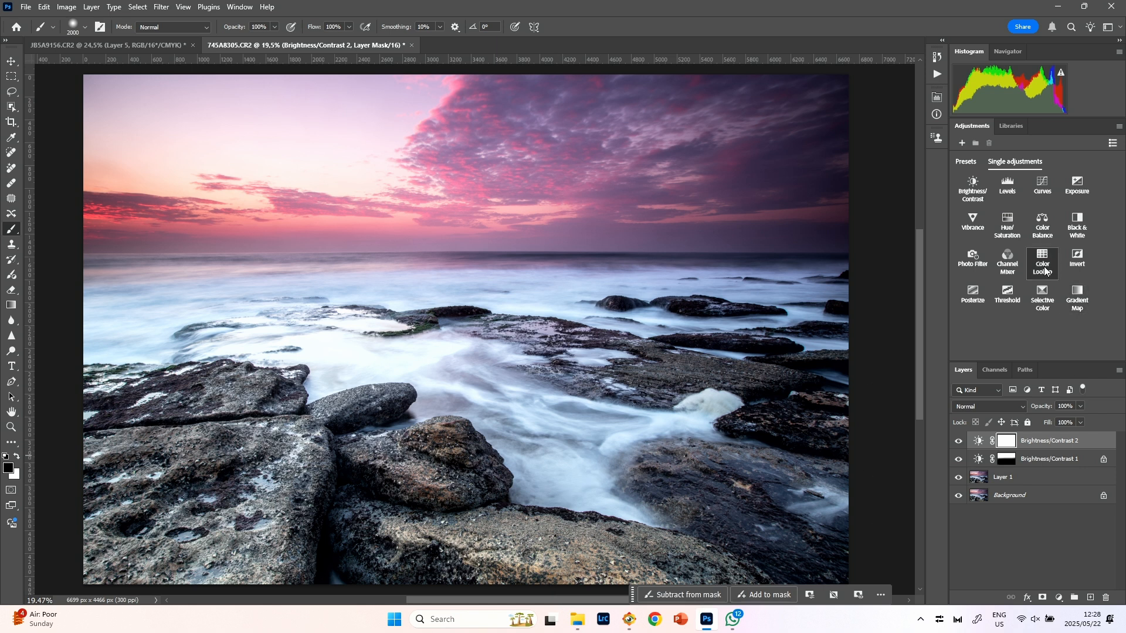
pyautogui.hotkey('ctrl', 'i')
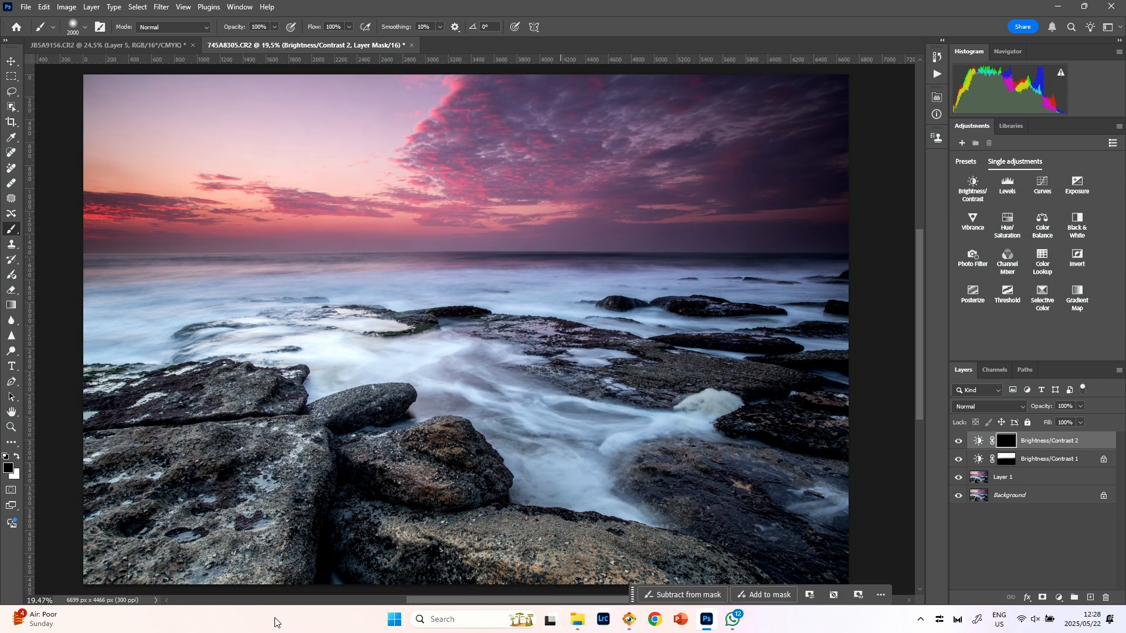
# Step: Paint the brightening in white over the rocks and sky, sparing the pale central water, and stamp all visible layers into a new layer
pyautogui.press('x')
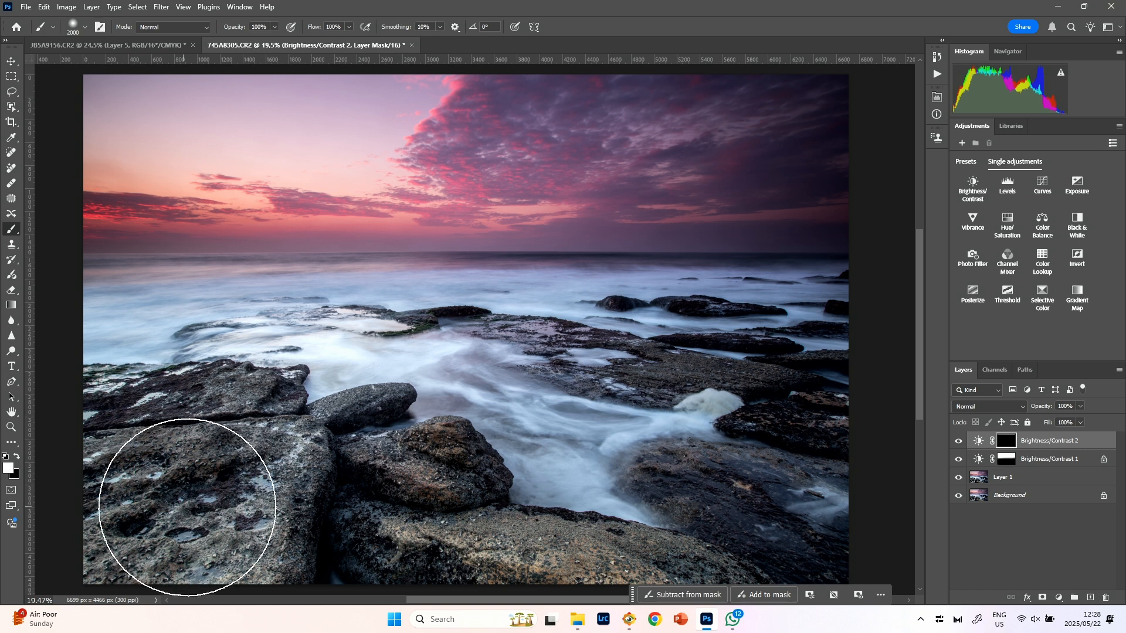
pyautogui.moveTo(155, 508)
pyautogui.mouseDown()
pyautogui.moveTo(137, 483)
pyautogui.moveTo(196, 462)
pyautogui.moveTo(274, 498)
pyautogui.moveTo(389, 525)
pyautogui.moveTo(457, 569)
pyautogui.moveTo(683, 596)
pyautogui.moveTo(782, 533)
pyautogui.moveTo(748, 480)
pyautogui.moveTo(824, 401)
pyautogui.moveTo(763, 339)
pyautogui.mouseUp()
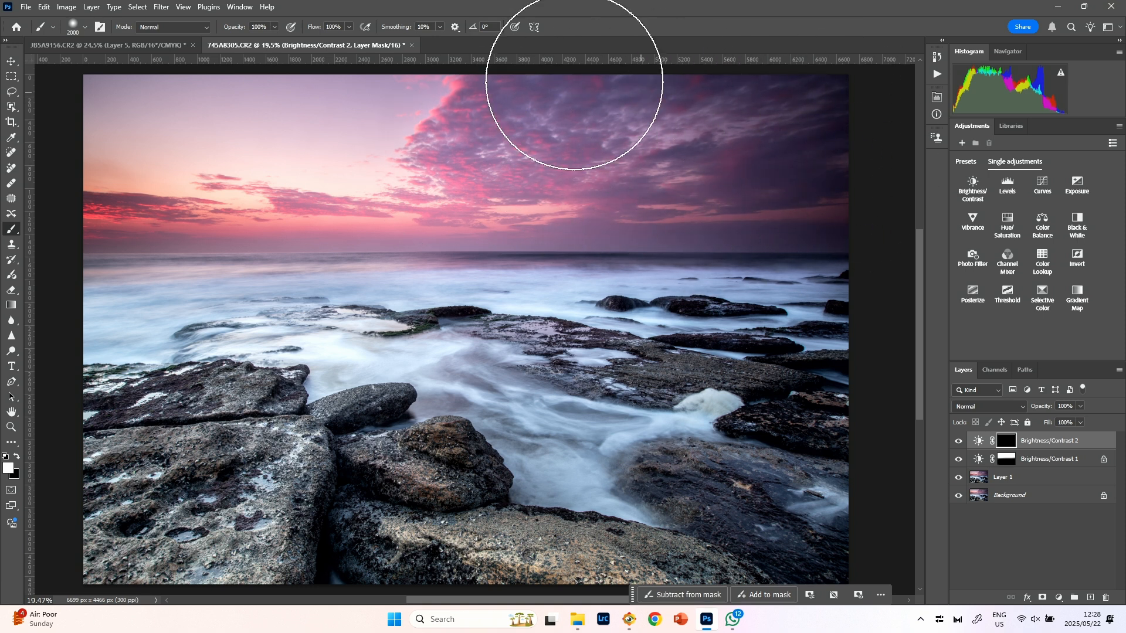
pyautogui.moveTo(856, 432)
pyautogui.mouseDown()
pyautogui.moveTo(696, 314)
pyautogui.moveTo(287, 213)
pyautogui.moveTo(427, 231)
pyautogui.moveTo(398, 275)
pyautogui.mouseUp()
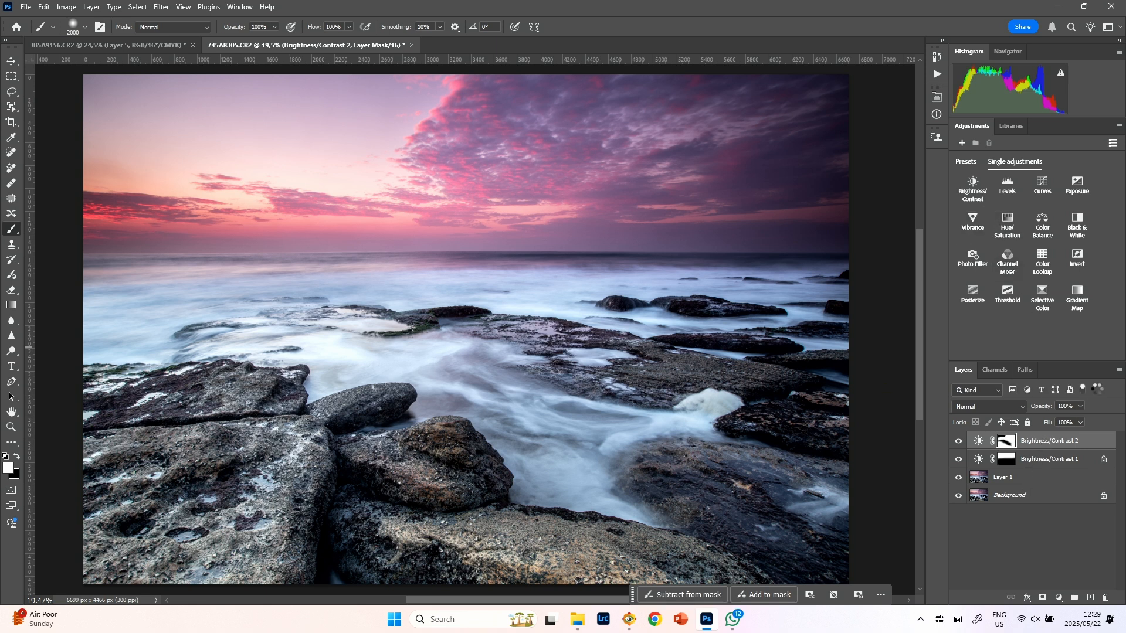
pyautogui.hotkey('ctrl', 'shift', 'alt', 'e')
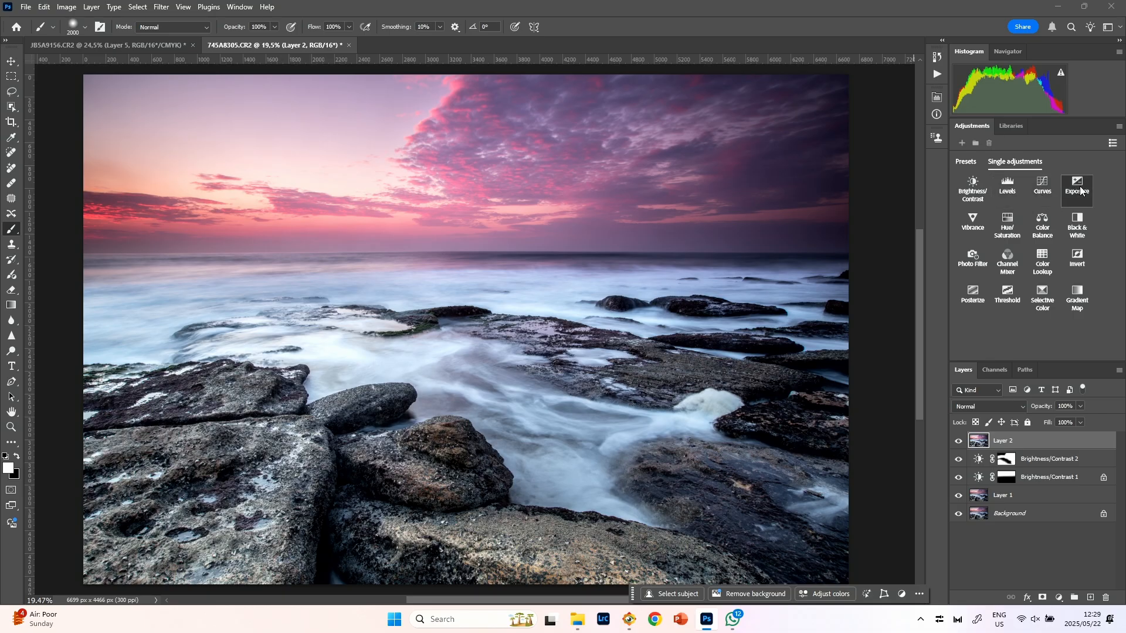
pyautogui.click(1079, 188)
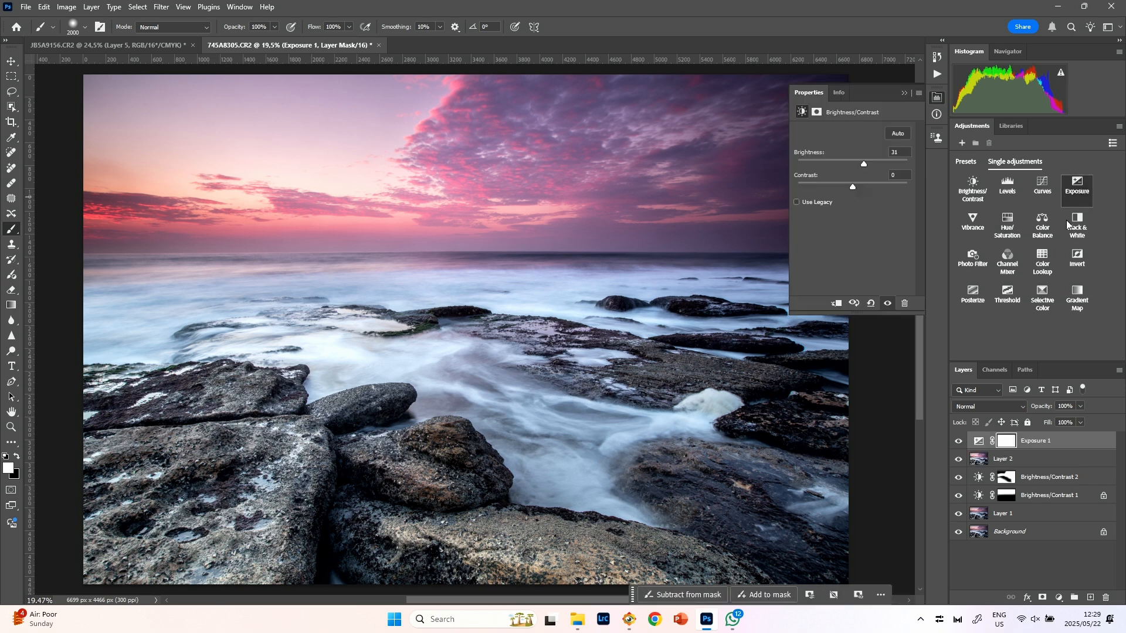
pyautogui.moveTo(854, 161)
pyautogui.mouseDown()
pyautogui.moveTo(898, 172)
pyautogui.moveTo(839, 164)
pyautogui.moveTo(858, 169)
pyautogui.mouseUp()
pyautogui.click(904, 302)
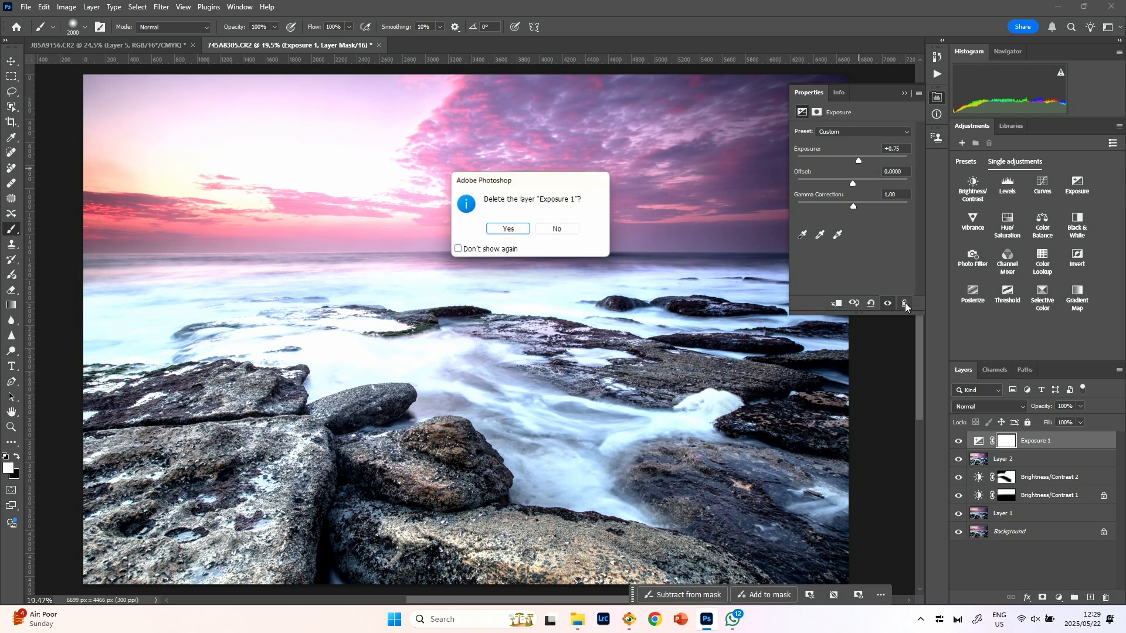
pyautogui.click(510, 229)
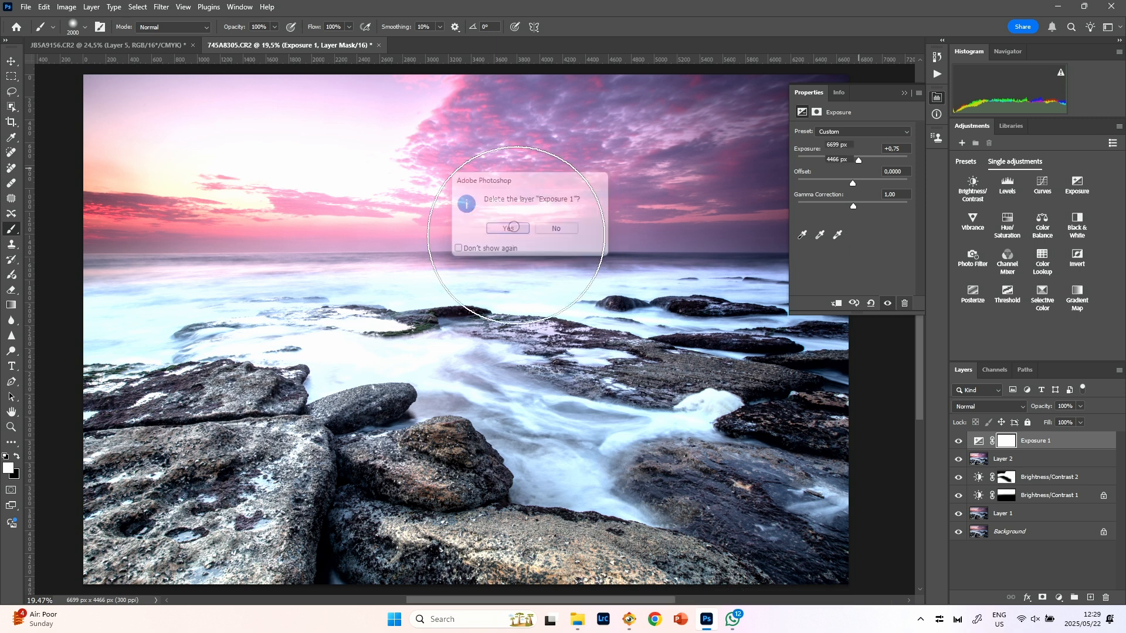
# Step: Add a Curves adjustment layer and shape an S-curve with input 67 at output 49 and input 177 at output 188
pyautogui.click(1041, 185)
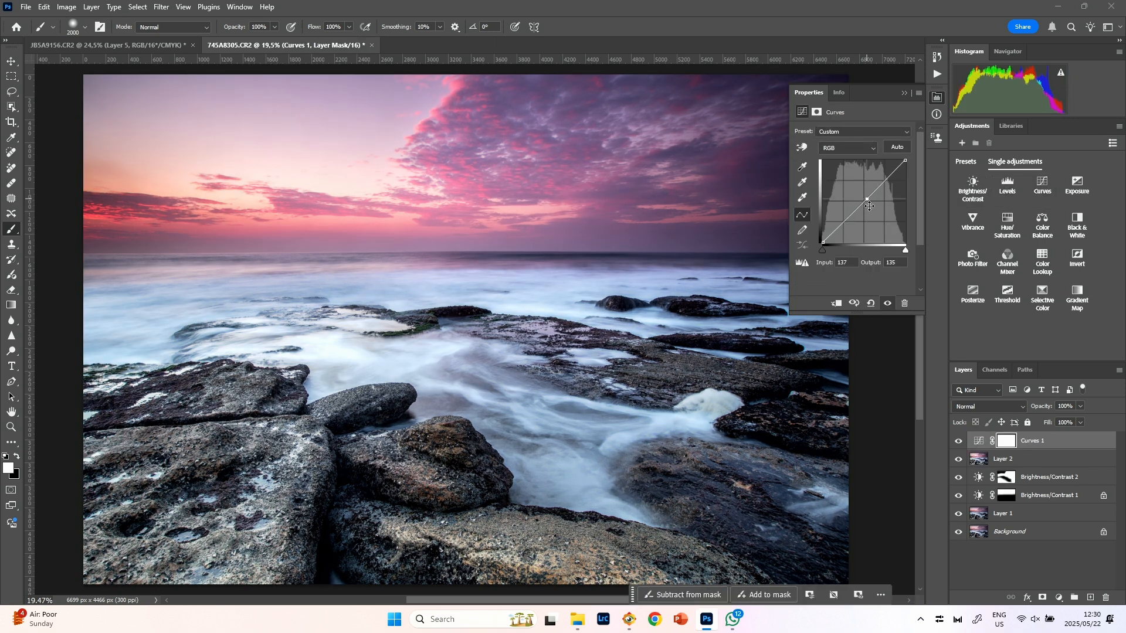
pyautogui.click(844, 227)
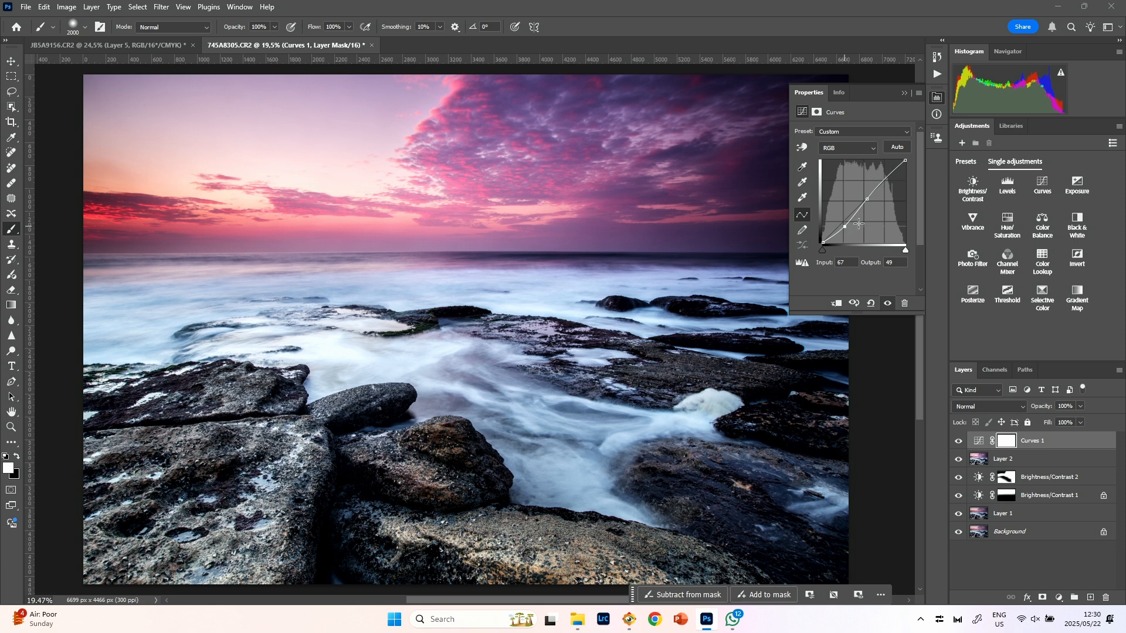
pyautogui.click(880, 183)
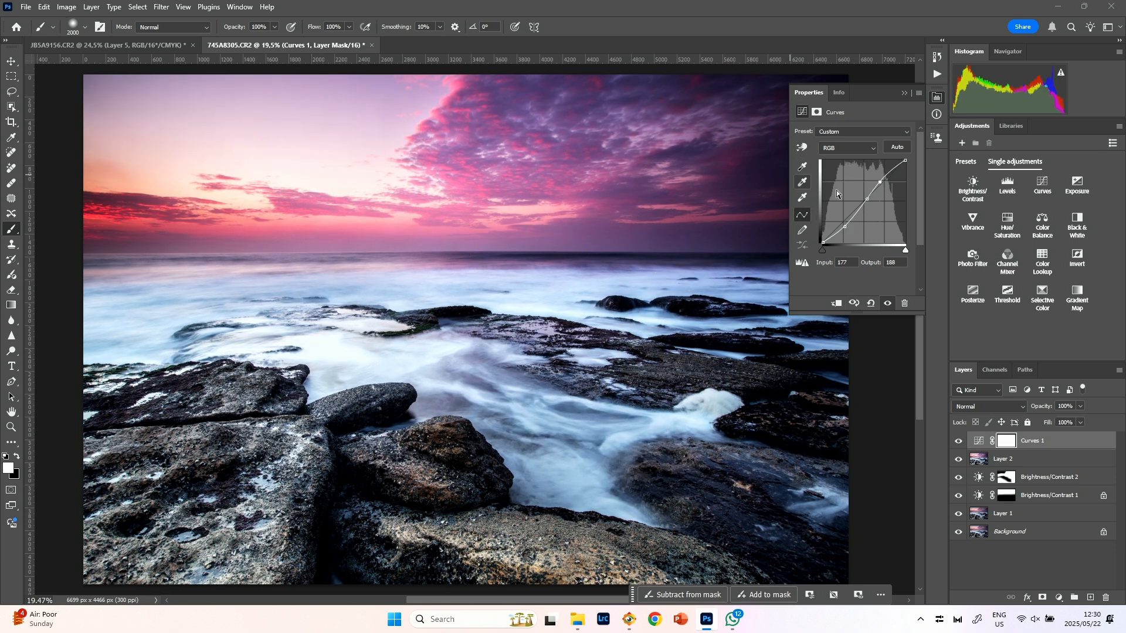
# Step: Straighten out the S-curve, pull the midtones slightly down and lift the black point to output 11
pyautogui.moveTo(844, 227); pyautogui.dragTo(798, 285)
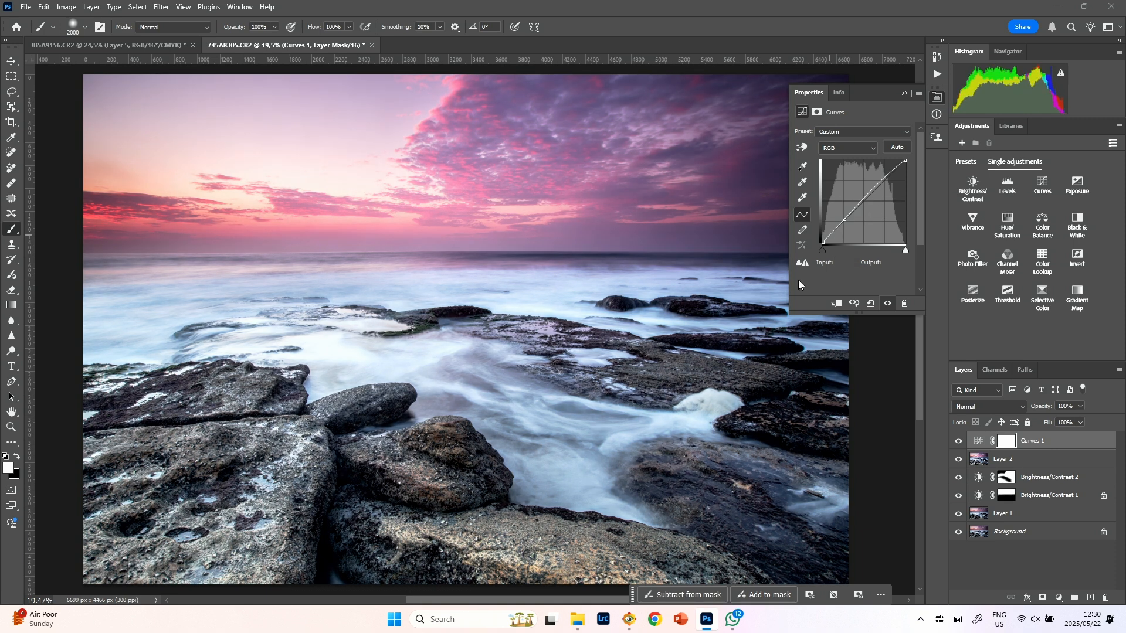
pyautogui.moveTo(882, 184); pyautogui.dragTo(927, 157)
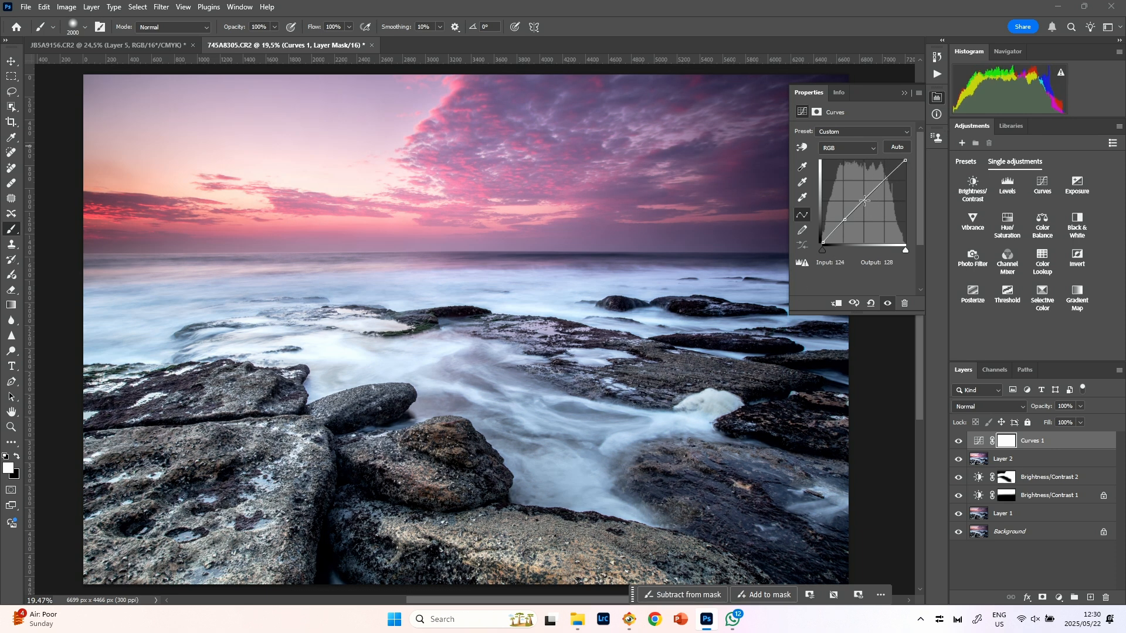
pyautogui.moveTo(865, 201); pyautogui.dragTo(866, 200)
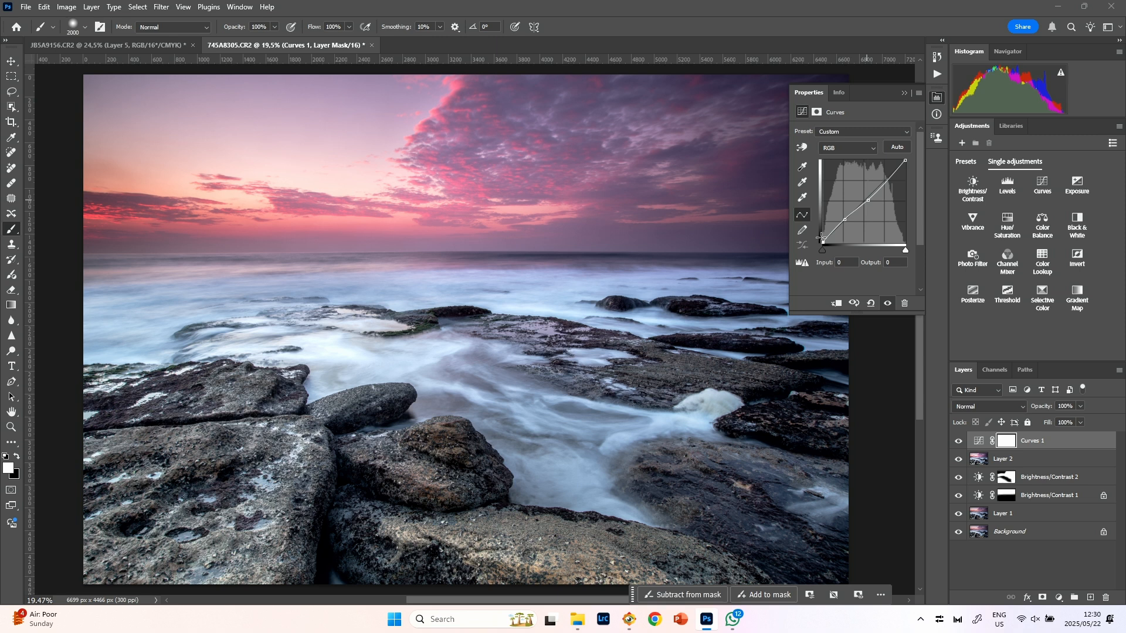
pyautogui.moveTo(821, 240); pyautogui.dragTo(819, 237)
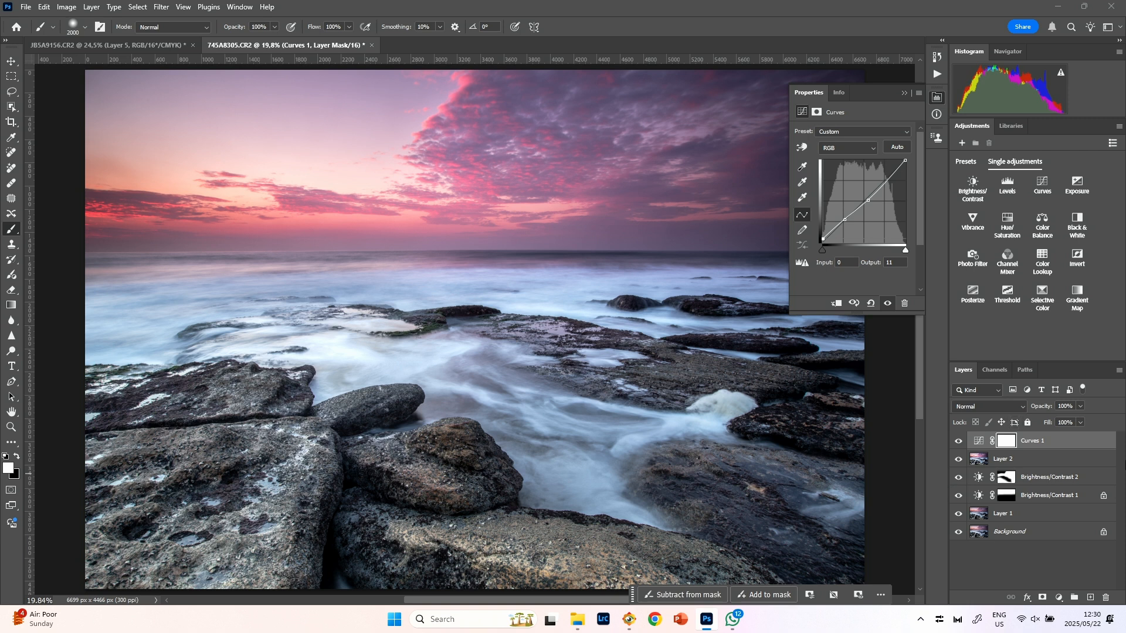
pyautogui.click(935, 95)
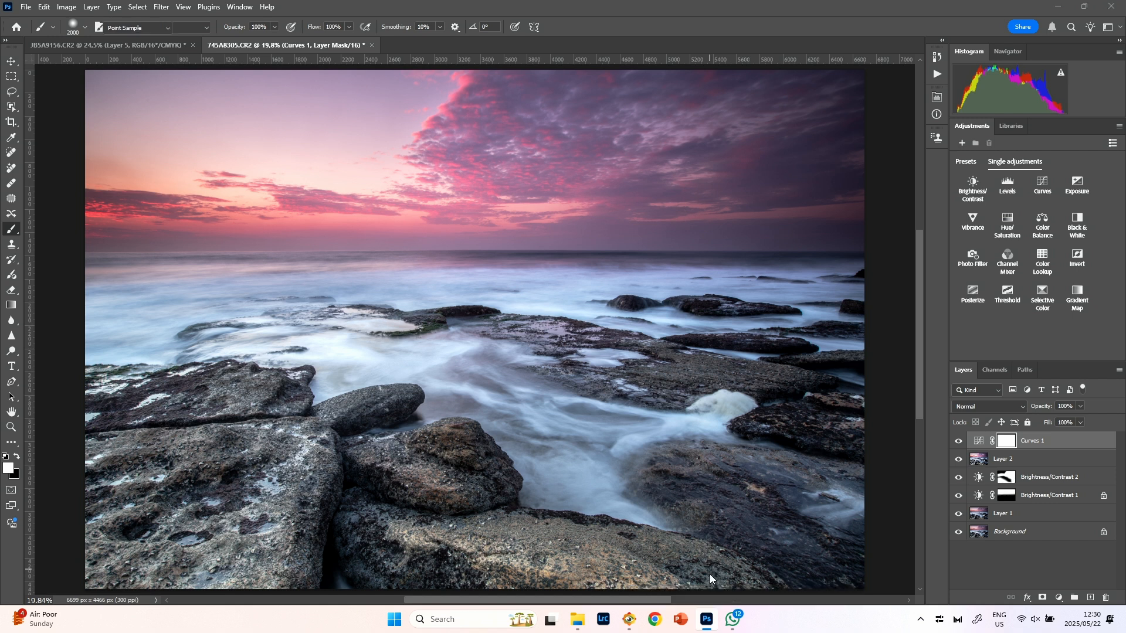
pyautogui.hotkey('ctrl', 'm')
pyautogui.moveTo(534, 102); pyautogui.dragTo(867, 88)
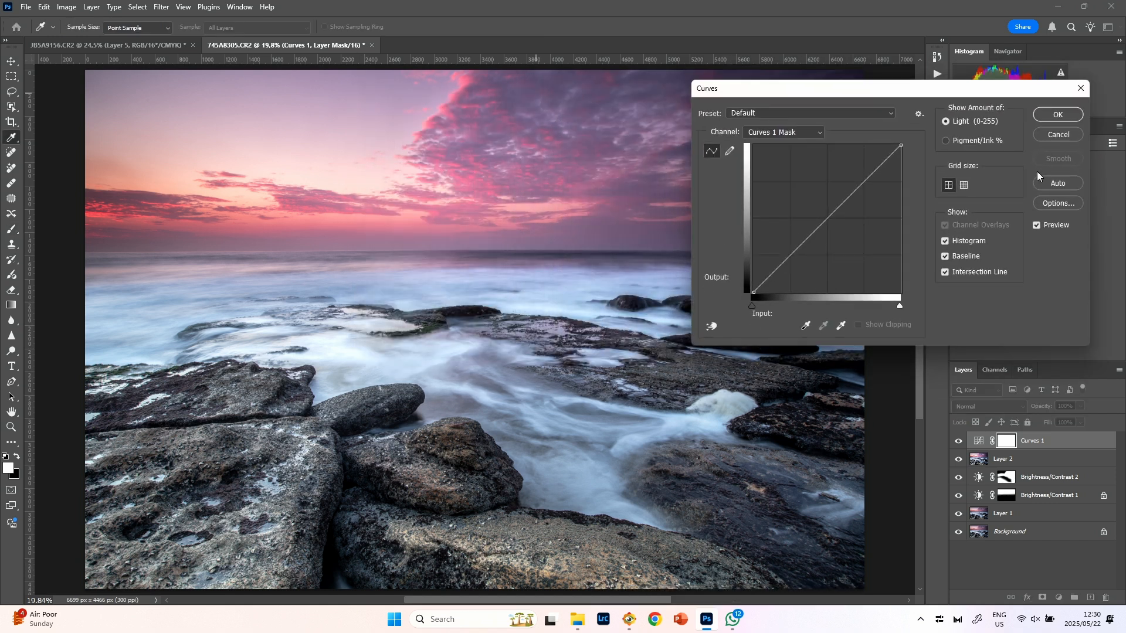
pyautogui.click(1065, 134)
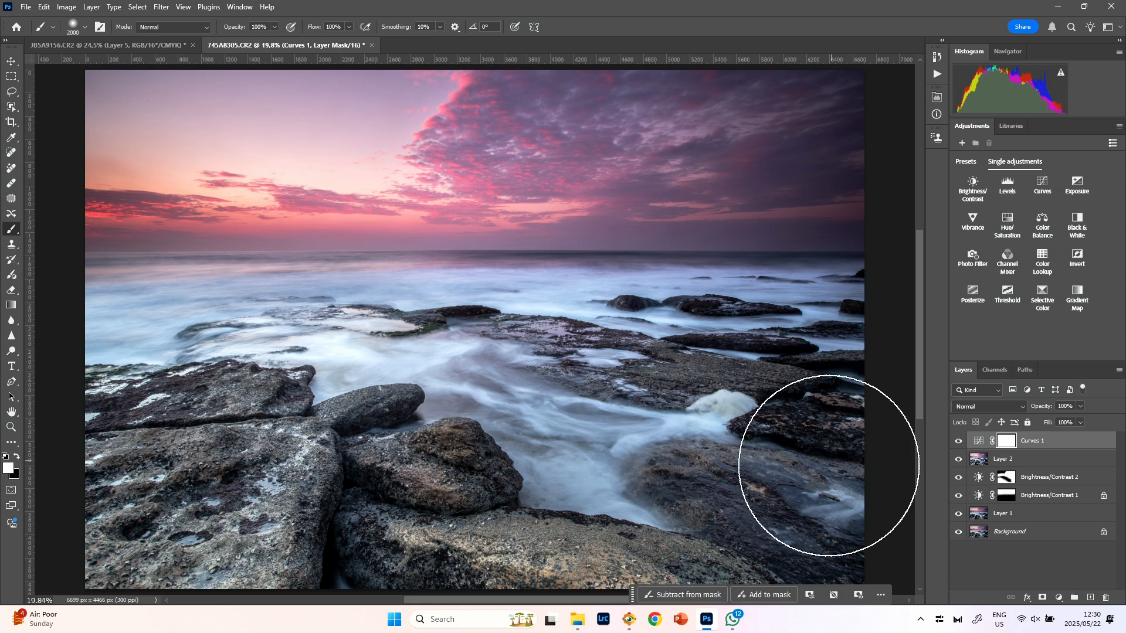
# Step: Stamp the visible layers into a new layer and apply Curves with midtone 134 to 116, black output 8 and white input 245
pyautogui.hotkey('ctrl', 'shift', 'alt', 'e')
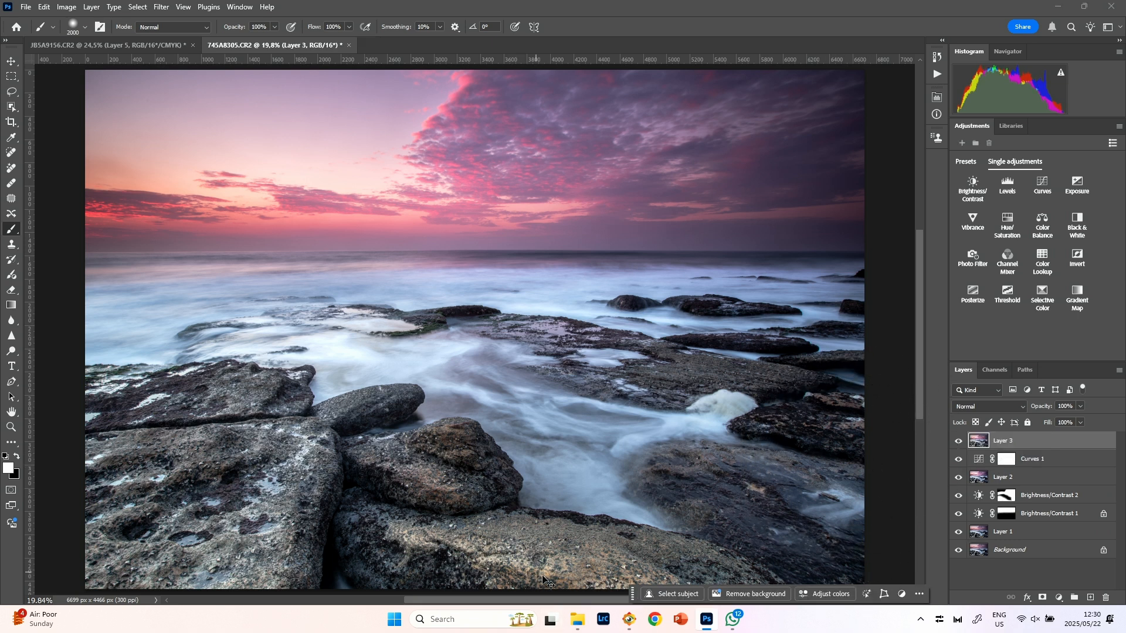
pyautogui.hotkey('ctrl', 'm')
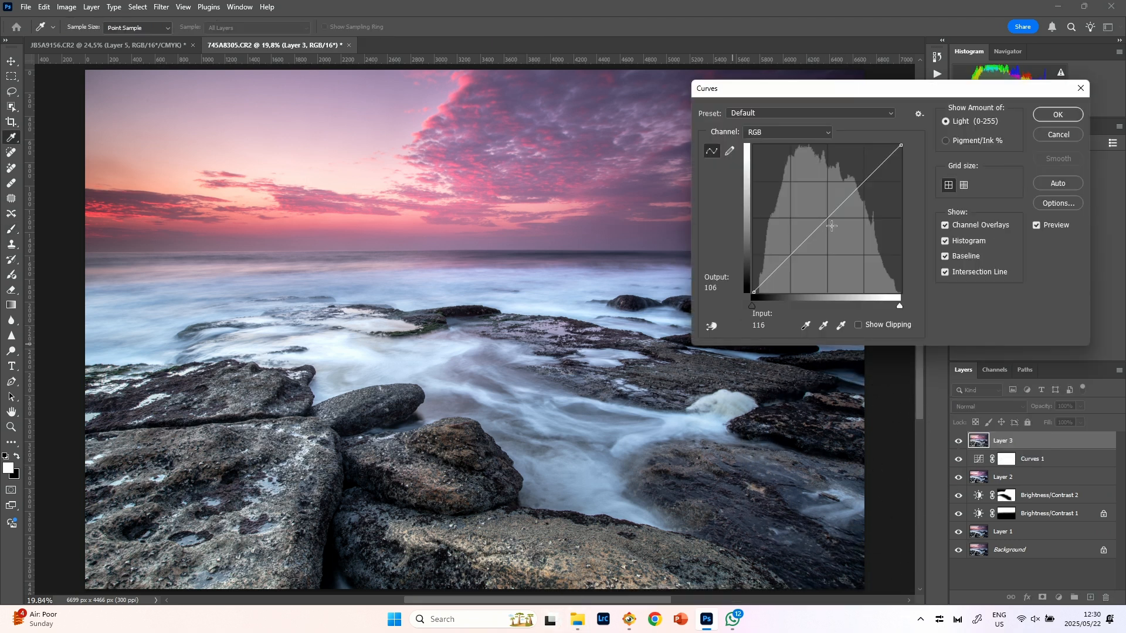
pyautogui.moveTo(832, 226); pyautogui.dragTo(832, 225)
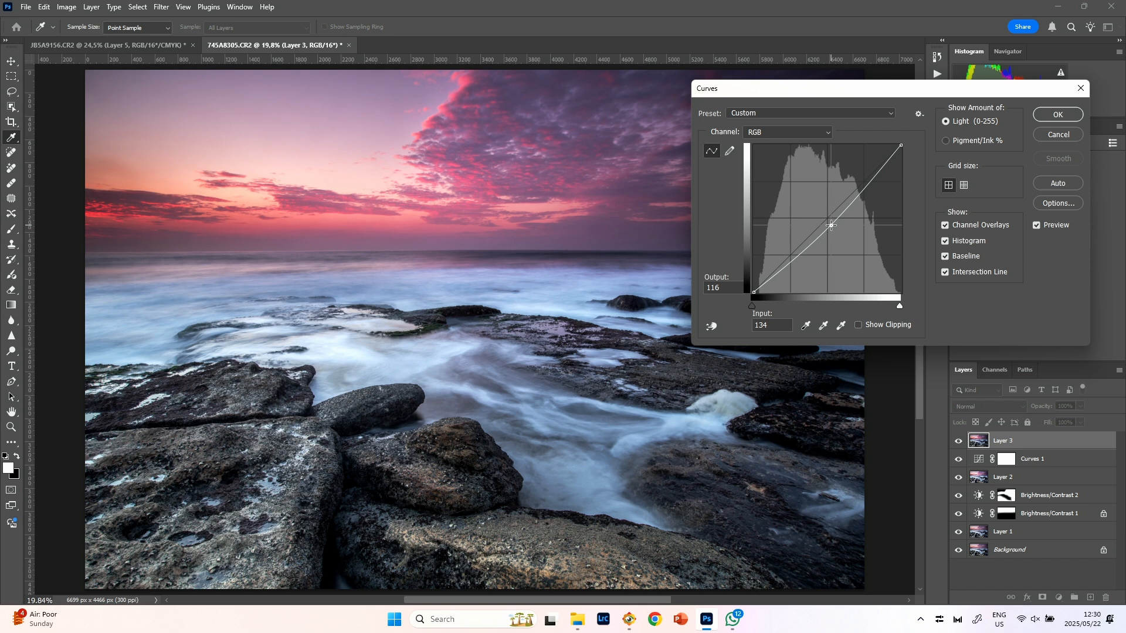
pyautogui.moveTo(751, 285); pyautogui.dragTo(753, 280)
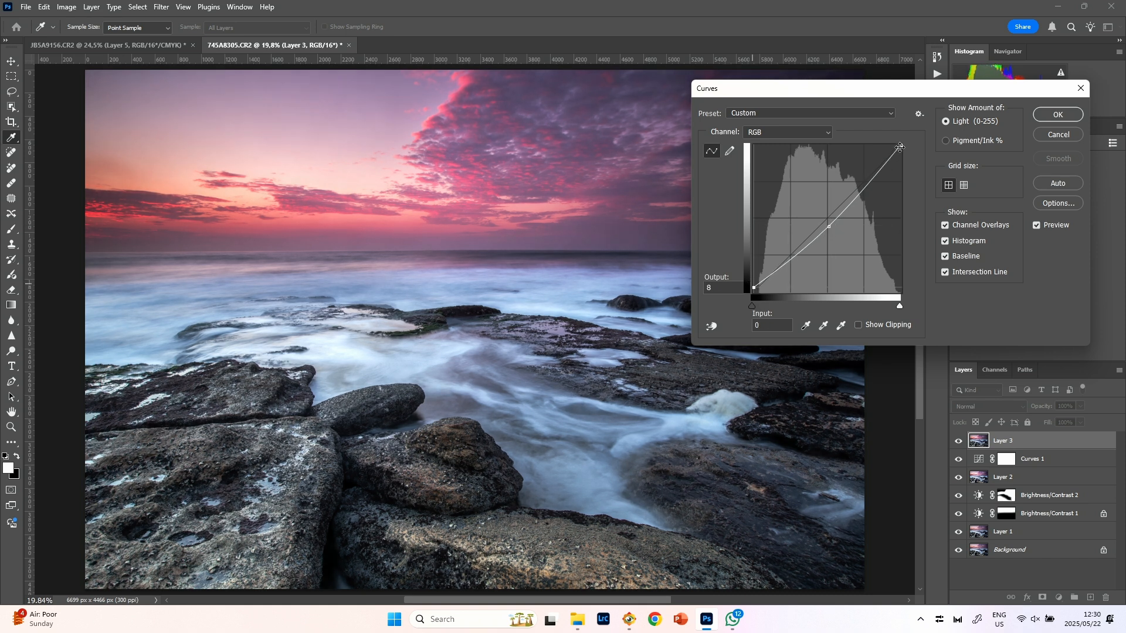
pyautogui.moveTo(900, 147); pyautogui.dragTo(894, 145)
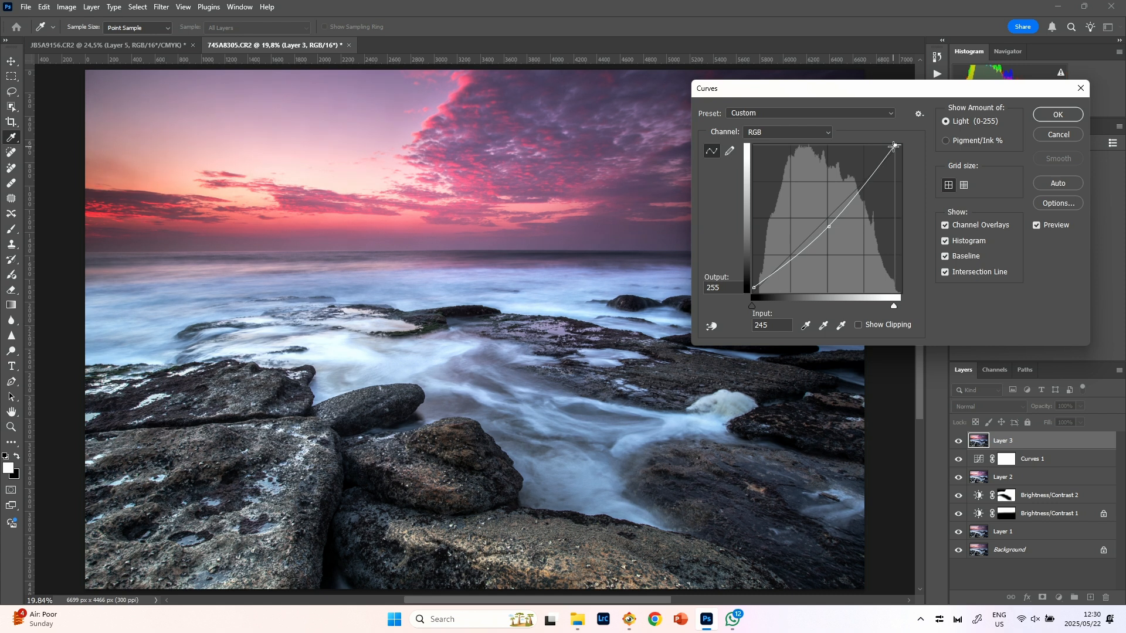
pyautogui.click(1057, 115)
pyautogui.press('b')
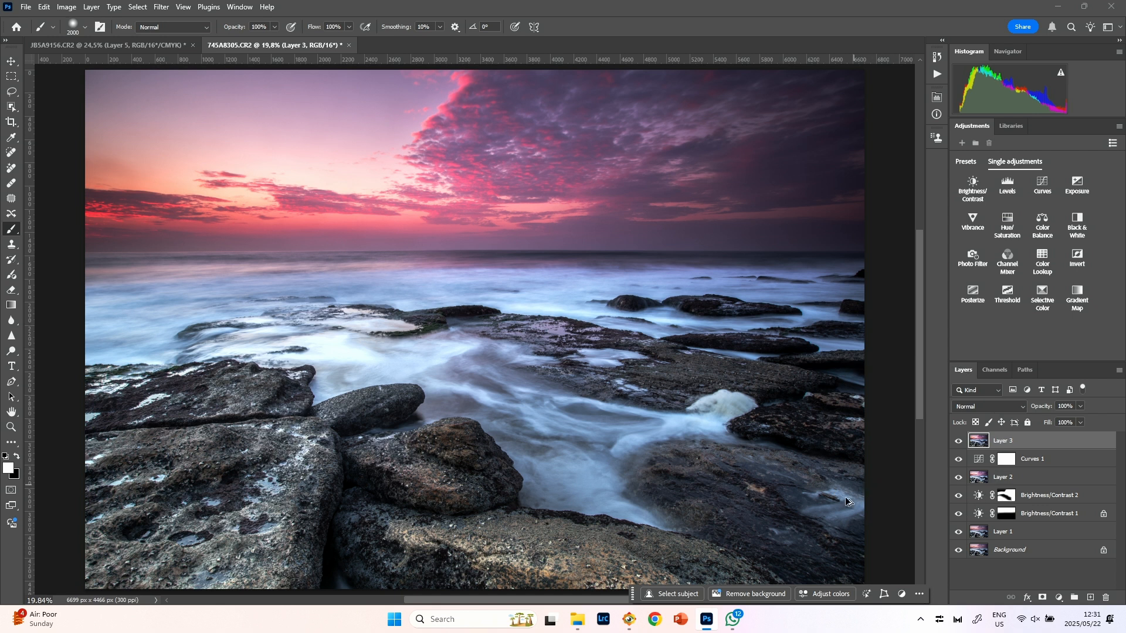
# Step: Stamp the visible layers into another new layer and apply the Camera Raw filter with Shadows +83 and Clarity +49
pyautogui.hotkey('ctrl', 'shift', 'alt', 'e')
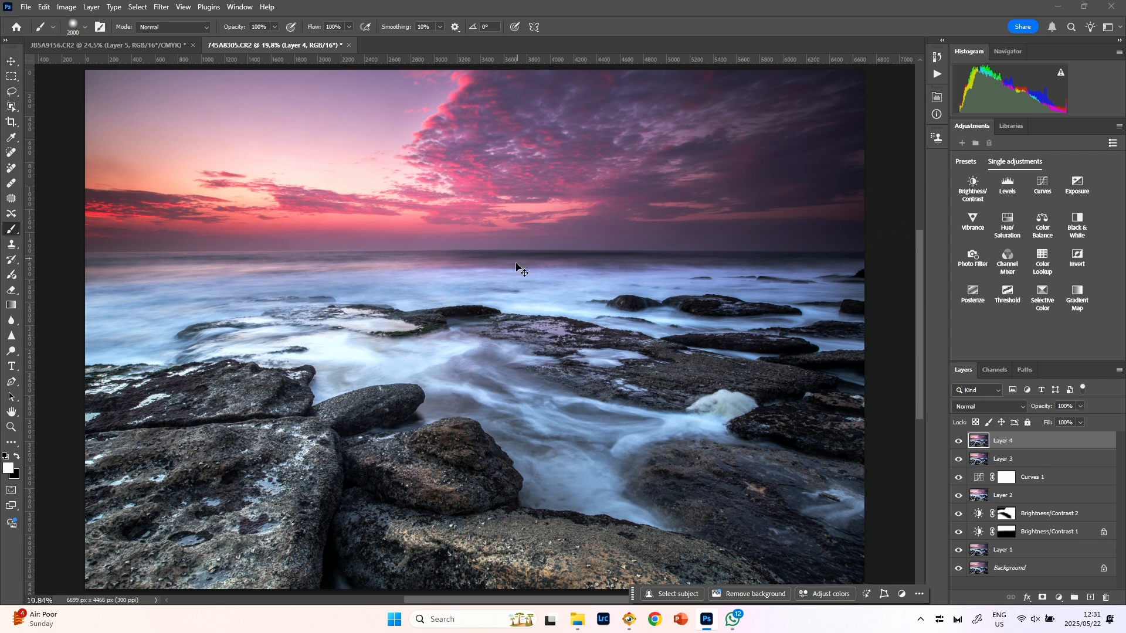
pyautogui.hotkey('ctrl', 'shift', 'a')
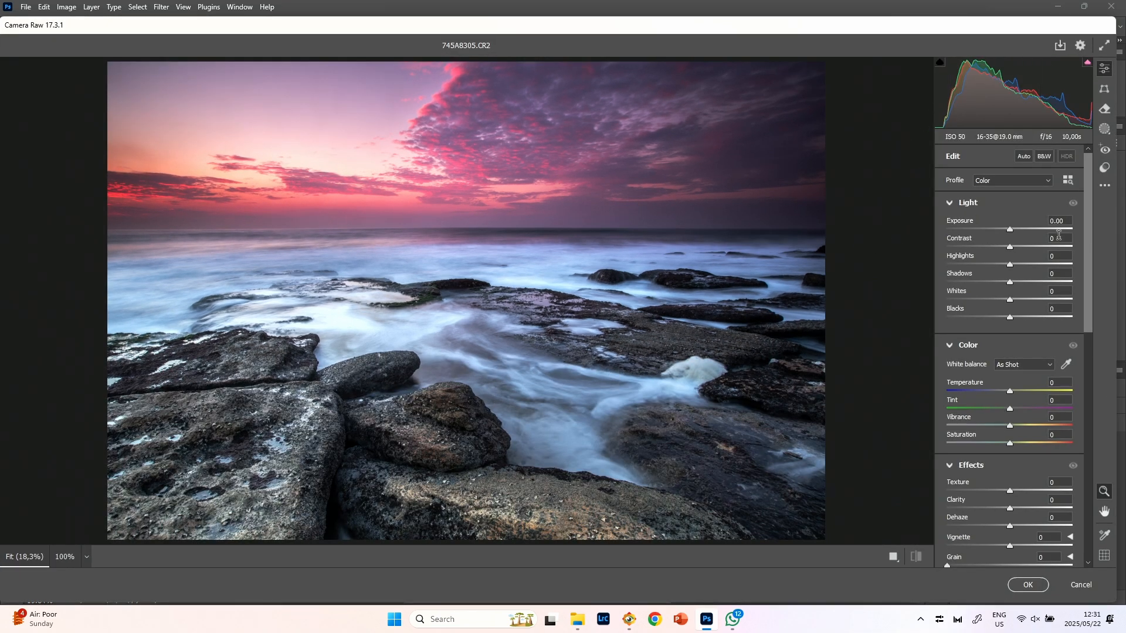
pyautogui.moveTo(1015, 255)
pyautogui.mouseDown()
pyautogui.moveTo(1038, 244)
pyautogui.moveTo(941, 244)
pyautogui.moveTo(1039, 245)
pyautogui.moveTo(1000, 244)
pyautogui.moveTo(1010, 244)
pyautogui.mouseUp()
pyautogui.moveTo(1034, 281); pyautogui.dragTo(1070, 280)
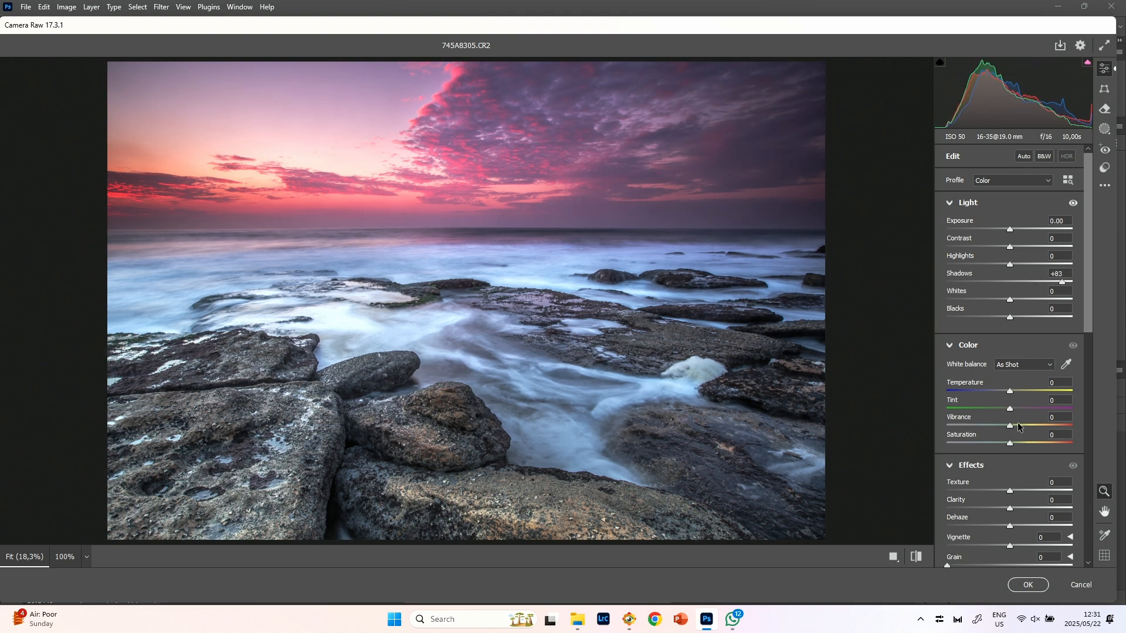
pyautogui.moveTo(1030, 425); pyautogui.dragTo(996, 427)
pyautogui.doubleClick(996, 426)
pyautogui.moveTo(1009, 505); pyautogui.dragTo(1039, 508)
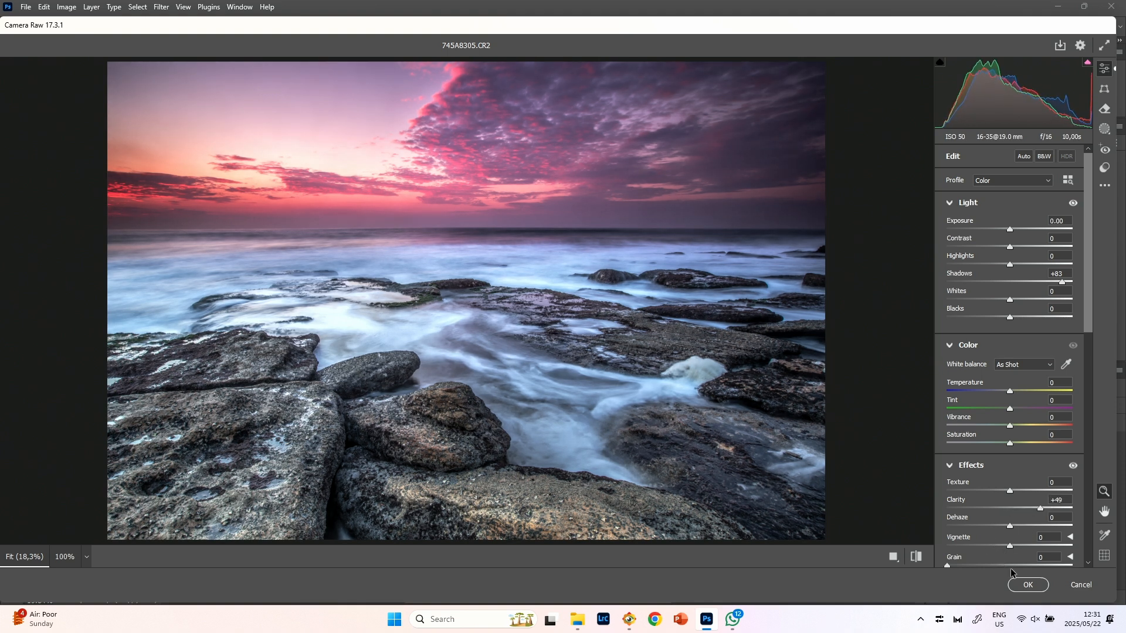
pyautogui.click(1018, 587)
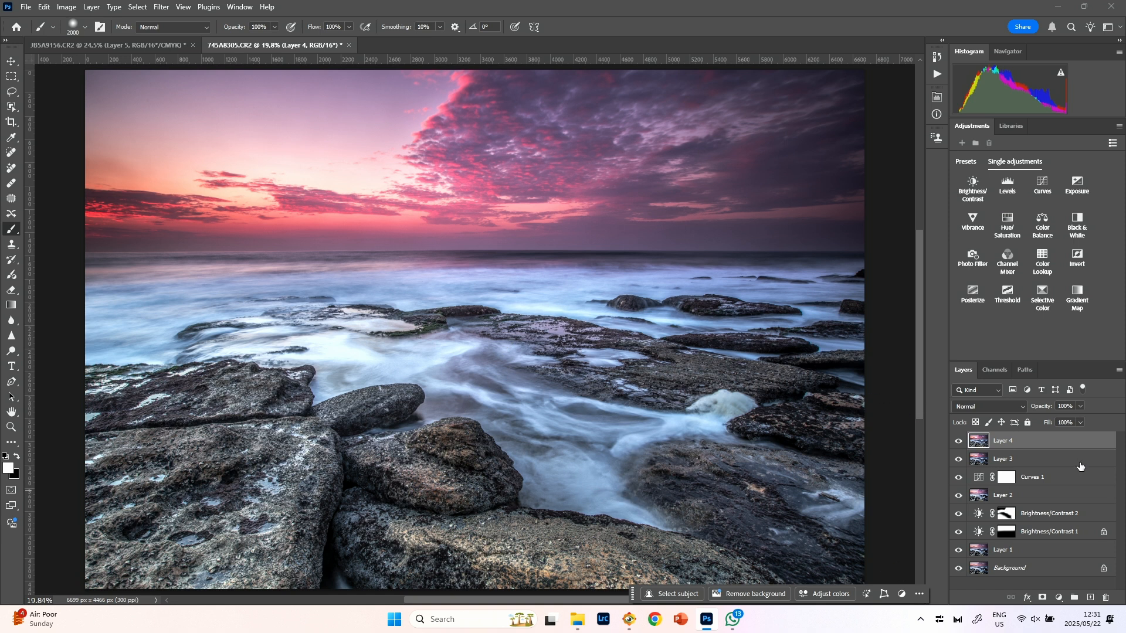
# Step: Add a layer mask to the Camera Raw layer and paint black over the water from the left horizon through the central channel
pyautogui.click(1042, 598)
pyautogui.press('x')
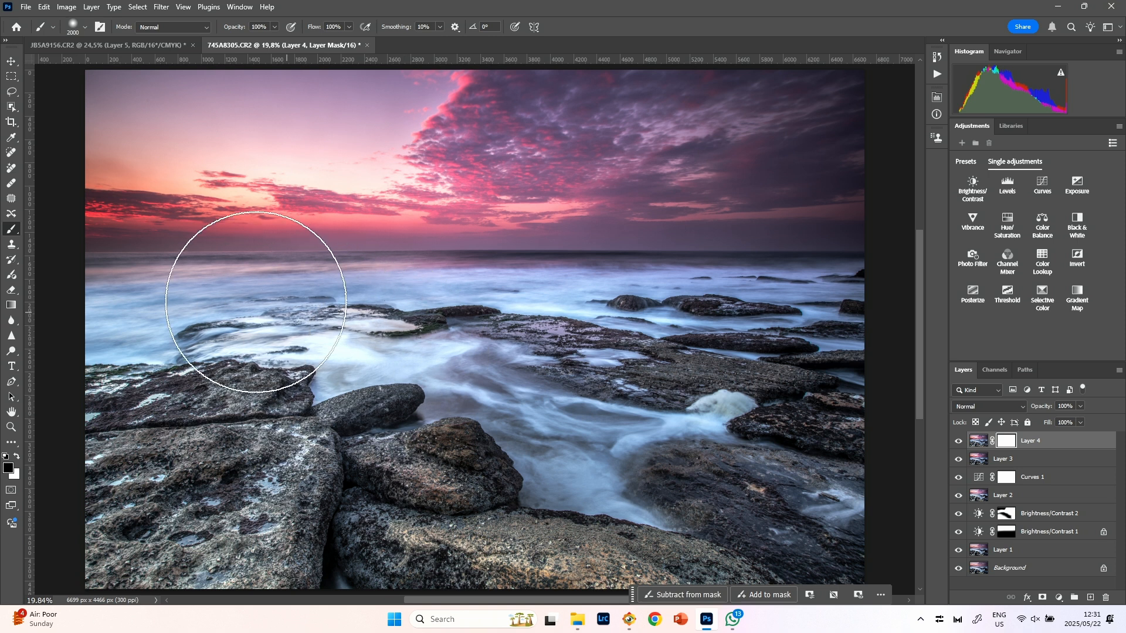
pyautogui.moveTo(388, 301); pyautogui.dragTo(581, 398)
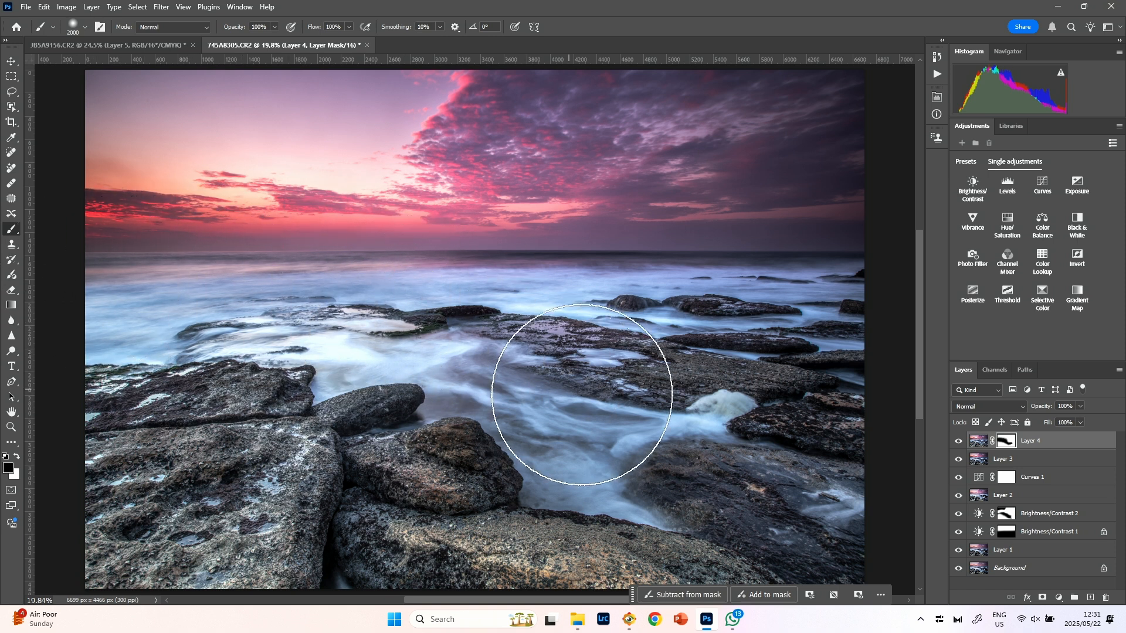
# Step: Reduce the brush size to 1200, show the mask as a red overlay and extend the black painting across the sea along the horizon
pyautogui.press('[')
pyautogui.press('[')
pyautogui.press('[')
pyautogui.press('[')
pyautogui.press('[')
pyautogui.press('[')
pyautogui.press('[')
pyautogui.press('[')
pyautogui.press('x')
pyautogui.press('\\')
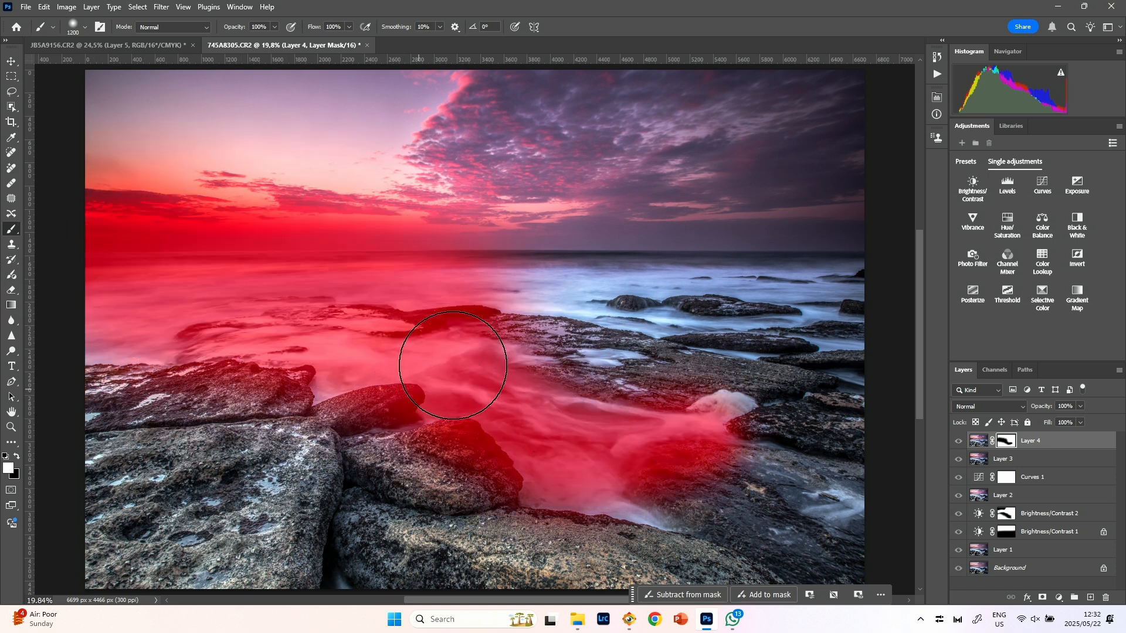
pyautogui.moveTo(399, 282); pyautogui.dragTo(452, 289)
pyautogui.press('x')
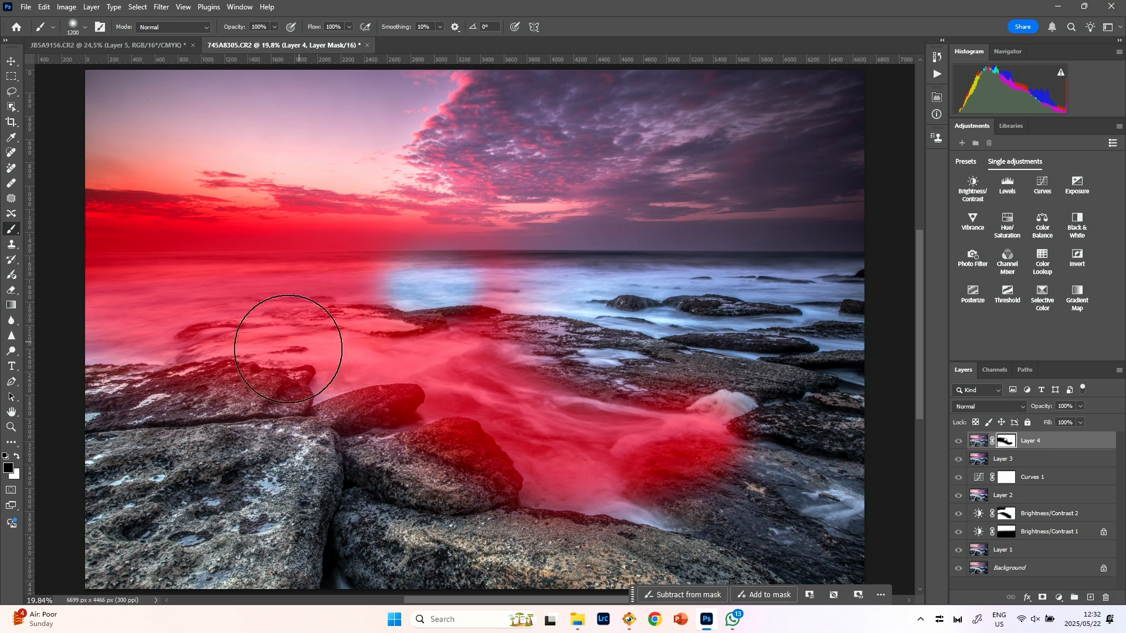
pyautogui.moveTo(322, 291)
pyautogui.mouseDown()
pyautogui.moveTo(475, 280)
pyautogui.moveTo(617, 297)
pyautogui.moveTo(760, 290)
pyautogui.moveTo(908, 303)
pyautogui.moveTo(857, 310)
pyautogui.moveTo(527, 275)
pyautogui.moveTo(229, 317)
pyautogui.moveTo(138, 314)
pyautogui.mouseUp()
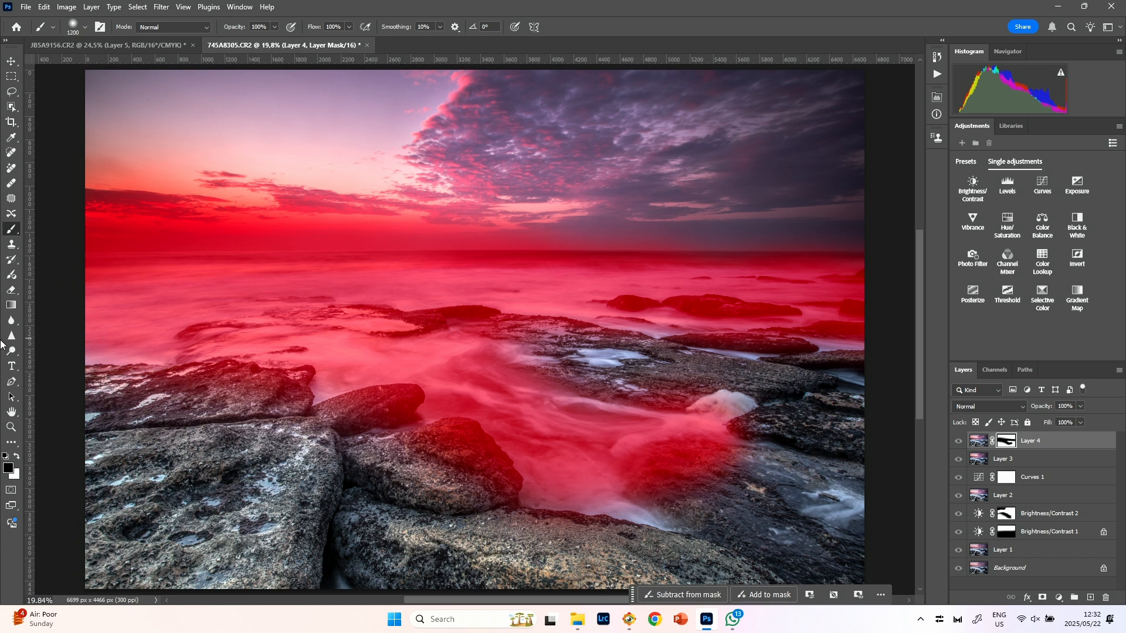
# Step: Paint white on the mask over the foreground rocks to restore their detail, hide the overlay and stamp all visible layers into a new layer
pyautogui.press('x')
pyautogui.moveTo(462, 520)
pyautogui.mouseDown()
pyautogui.moveTo(444, 481)
pyautogui.moveTo(421, 496)
pyautogui.moveTo(453, 467)
pyautogui.moveTo(462, 493)
pyautogui.moveTo(437, 499)
pyautogui.moveTo(363, 471)
pyautogui.moveTo(371, 438)
pyautogui.mouseUp()
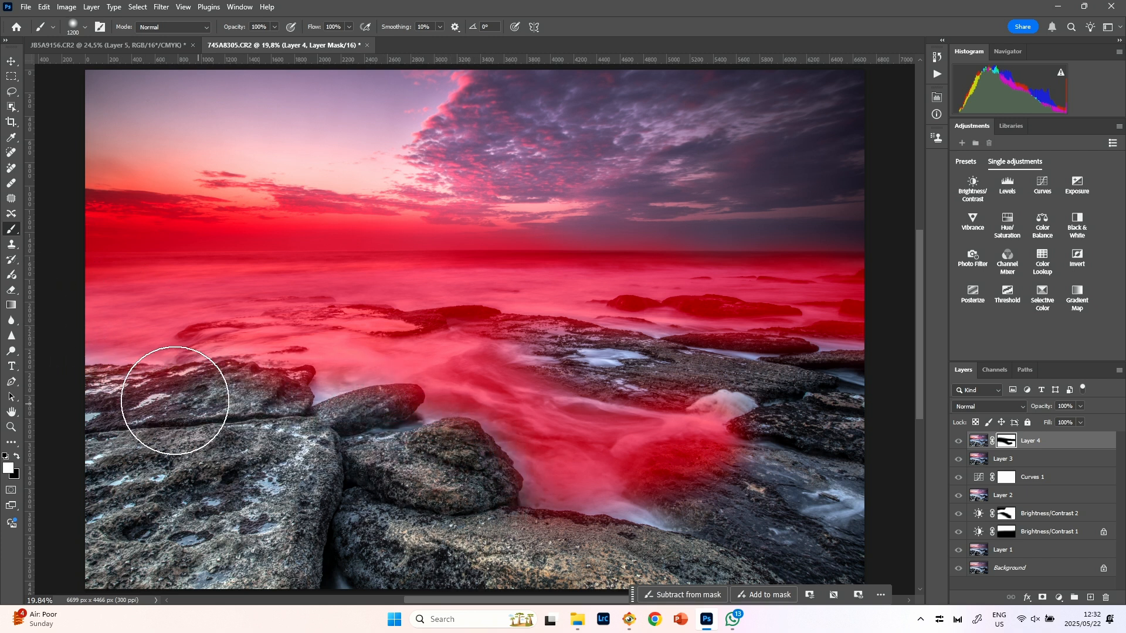
pyautogui.click(684, 474)
pyautogui.moveTo(683, 474)
pyautogui.mouseDown()
pyautogui.moveTo(661, 465)
pyautogui.moveTo(749, 403)
pyautogui.moveTo(592, 349)
pyautogui.moveTo(468, 327)
pyautogui.moveTo(359, 327)
pyautogui.mouseUp()
pyautogui.press('x')
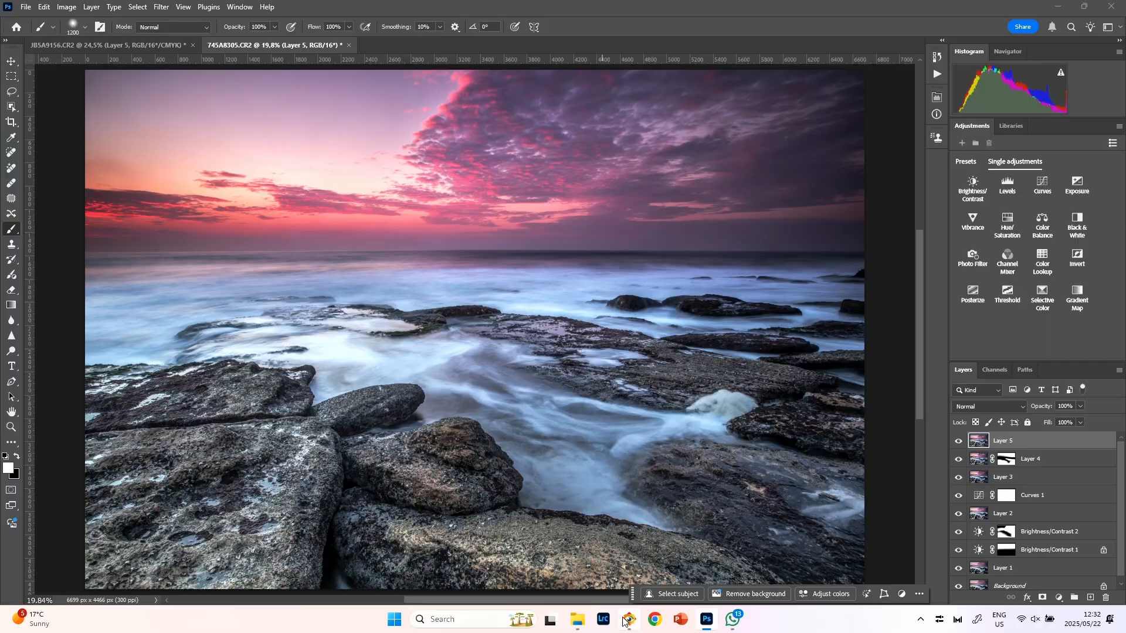
# Step: Switch to FastStone Image Viewer, open the Talking points folder and display 769A9224 1.jpg full screen
pyautogui.click(629, 620)
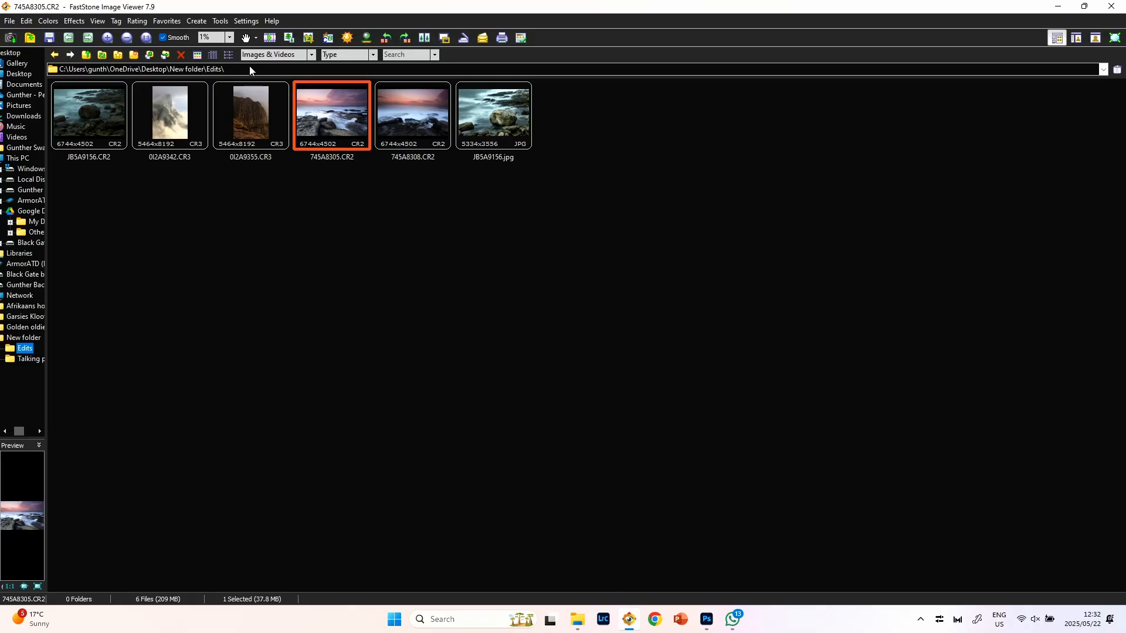
pyautogui.click(56, 55)
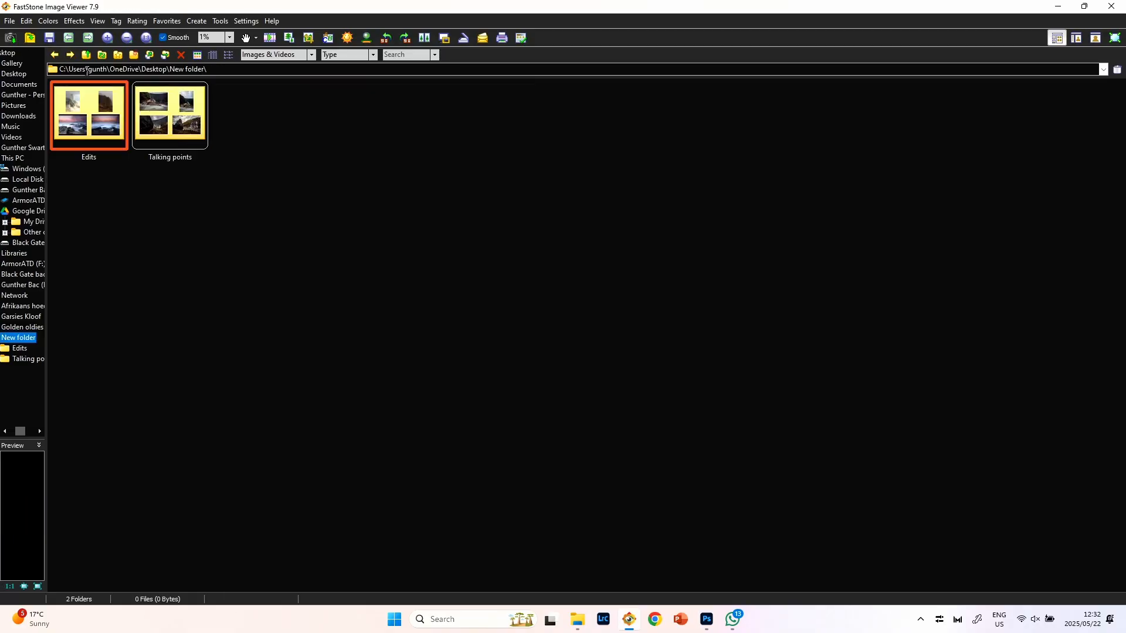
pyautogui.doubleClick(184, 135)
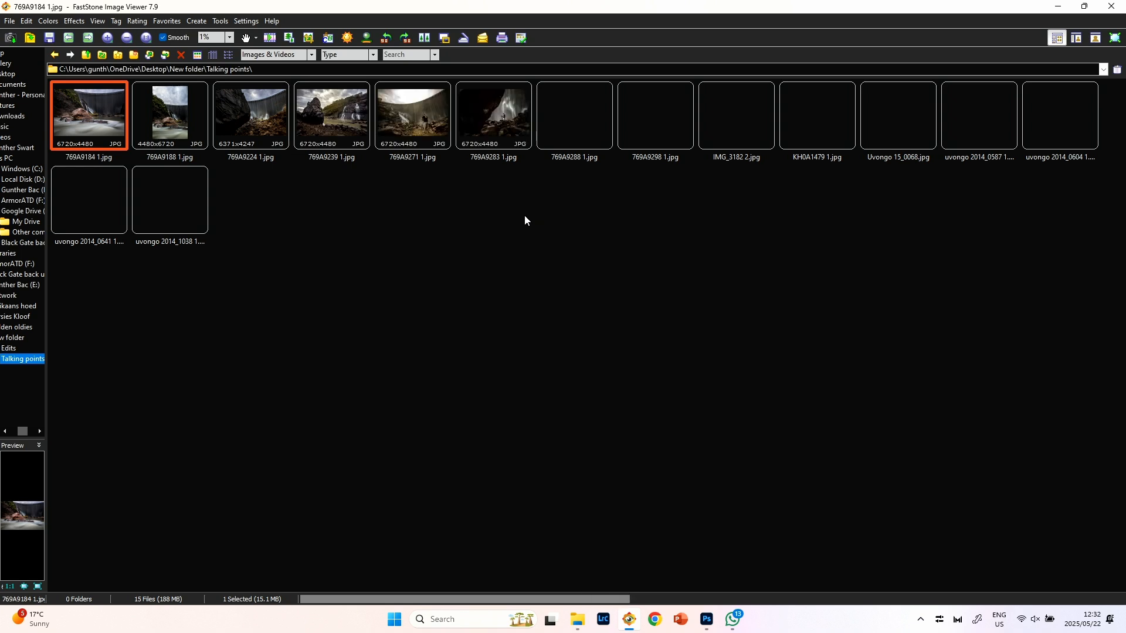
pyautogui.click(252, 118)
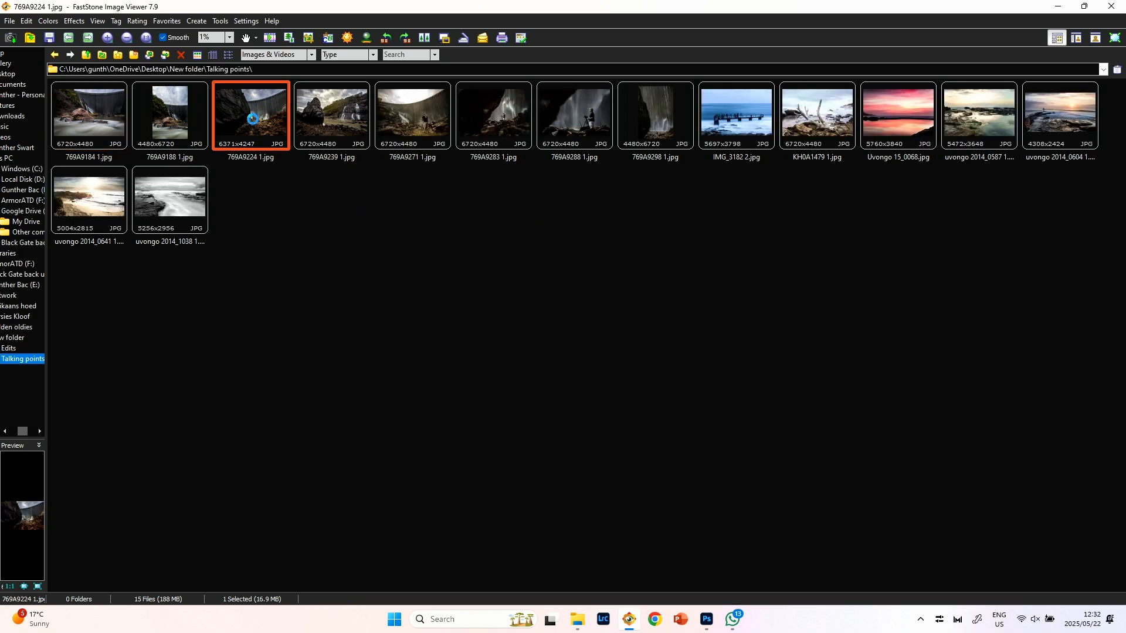
pyautogui.doubleClick(252, 118)
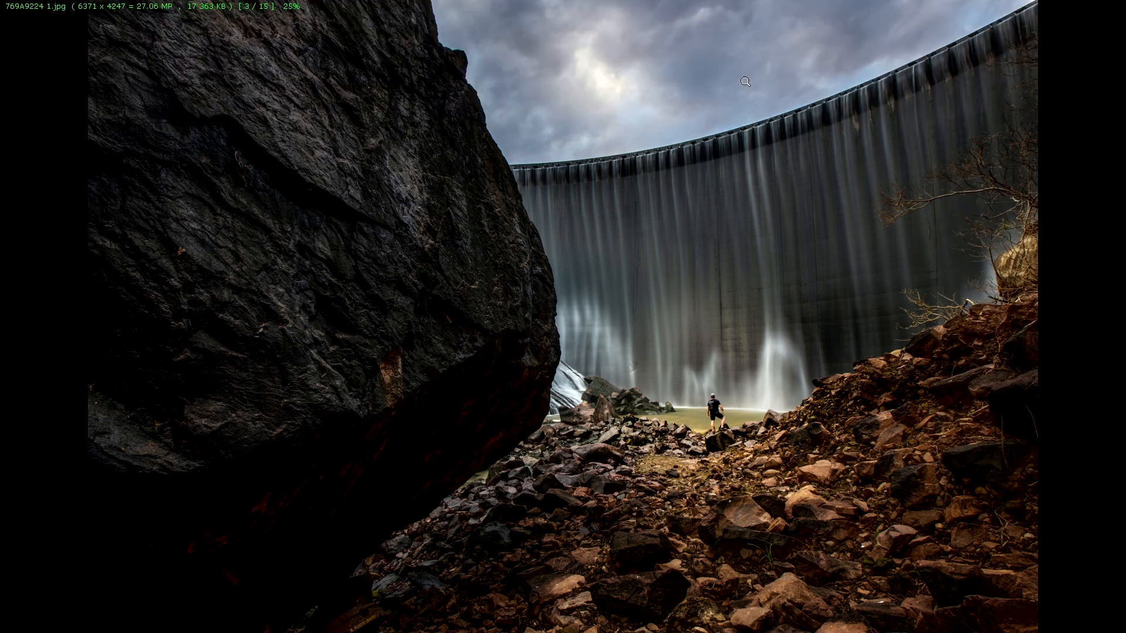
# Step: Browse the first three dam photos and show the EXIF data of 769A9224 1.jpg
pyautogui.scroll(2, 692, 264)
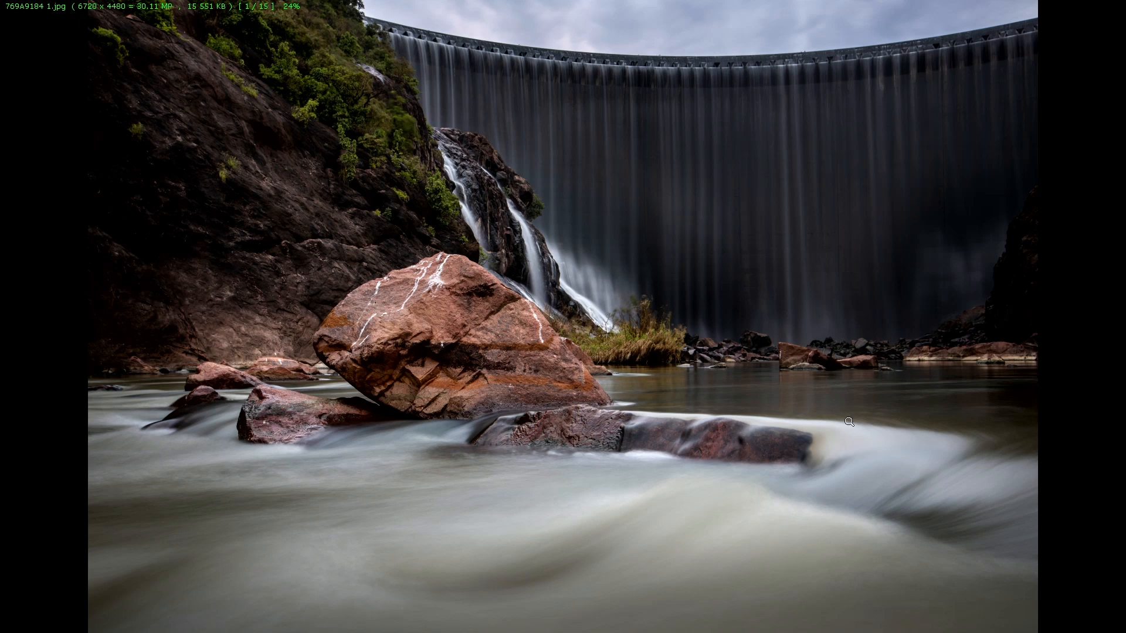
pyautogui.moveTo(1125, 395)
pyautogui.press('Right')
pyautogui.press('Right')
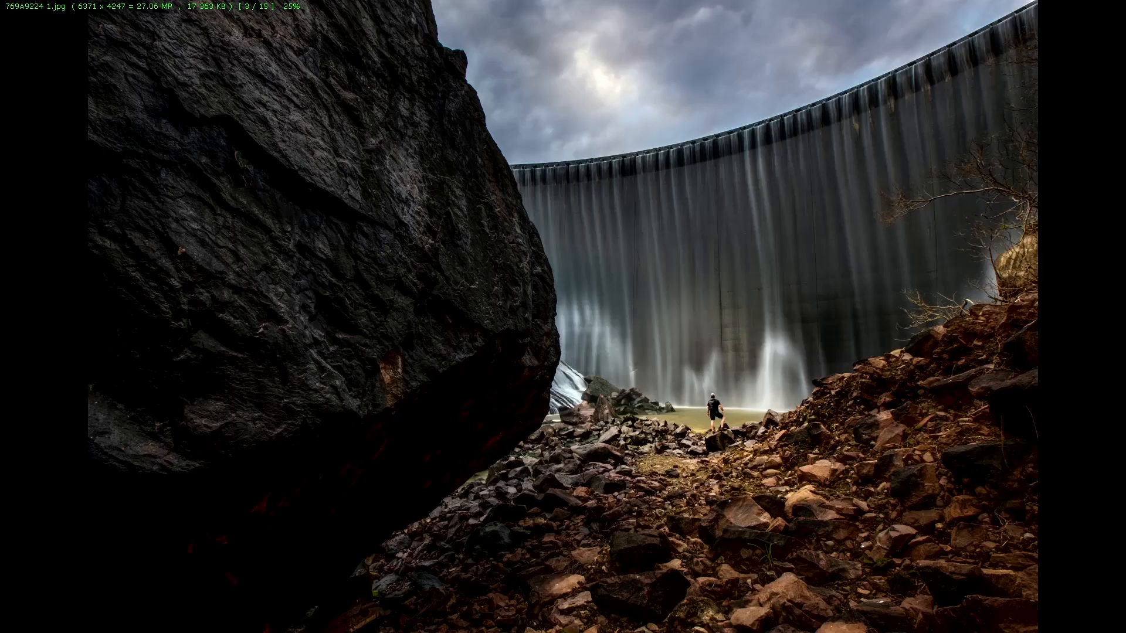
pyautogui.moveTo(1125, 346)
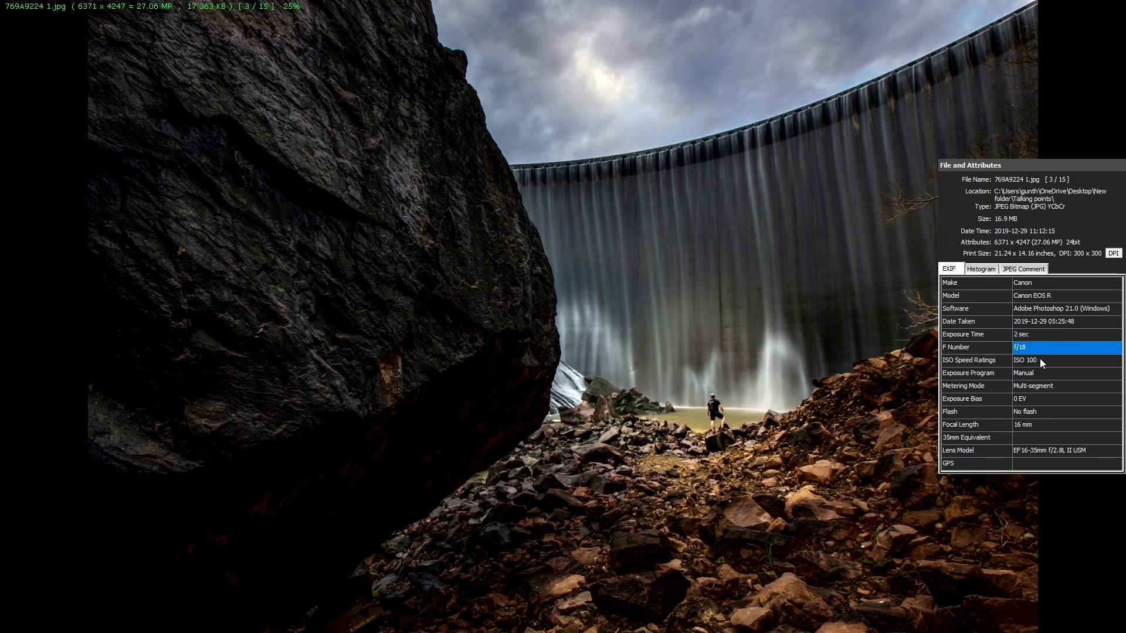
# Step: Examine the standing figure in 769A9224 1.jpg at 100%, and the EXIF data and rock detail of 769A9239 1.jpg
pyautogui.click(689, 385)
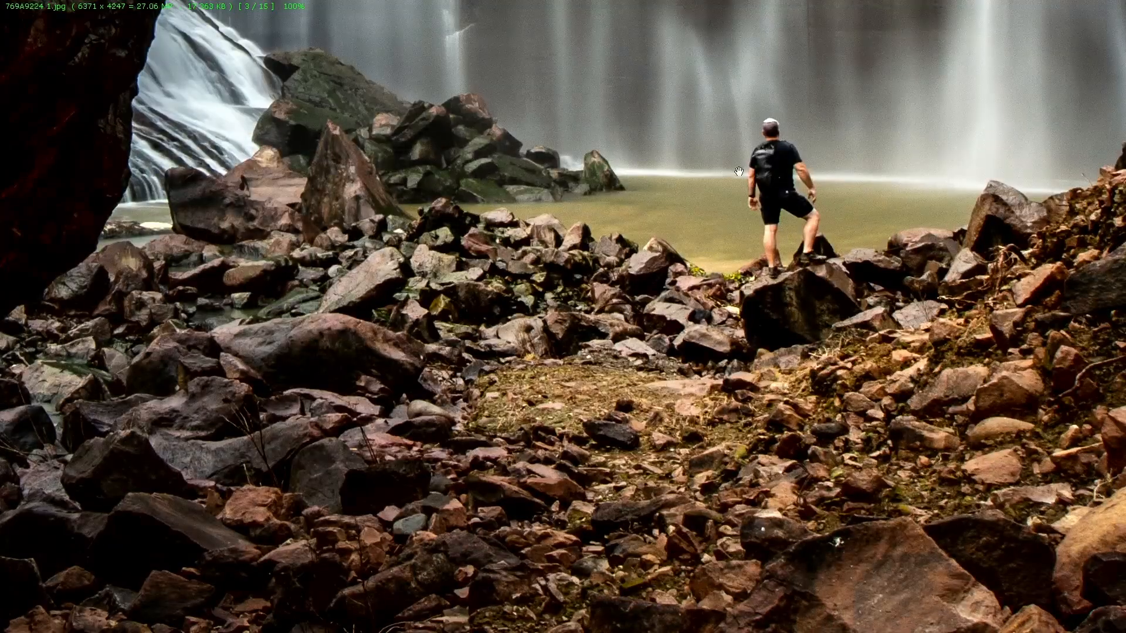
pyautogui.click(718, 203)
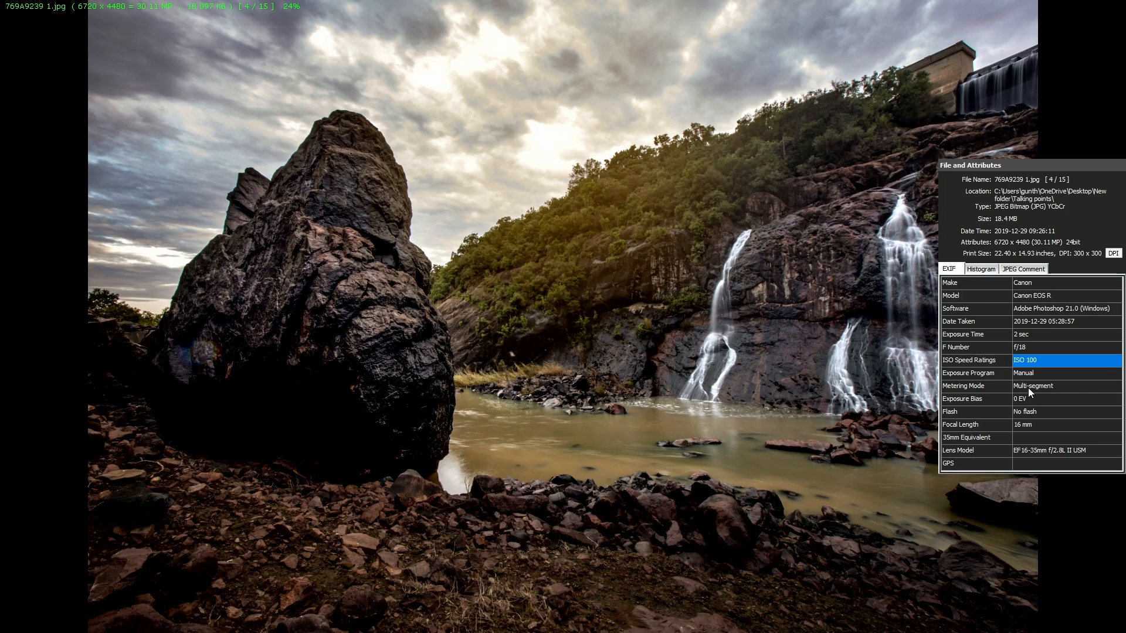
pyautogui.click(1038, 332)
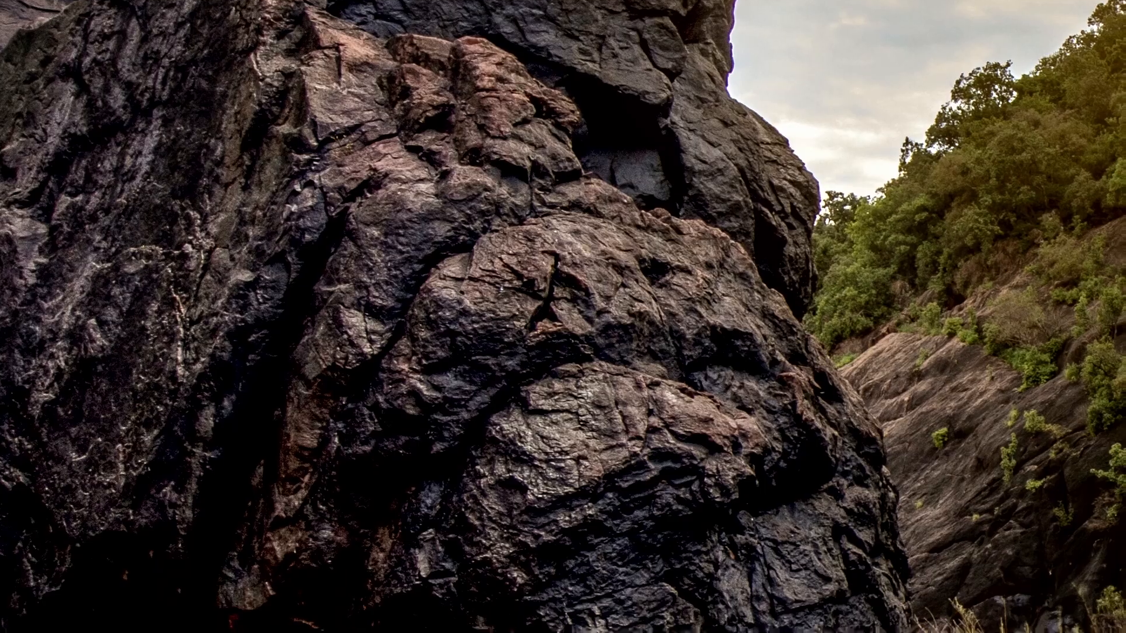